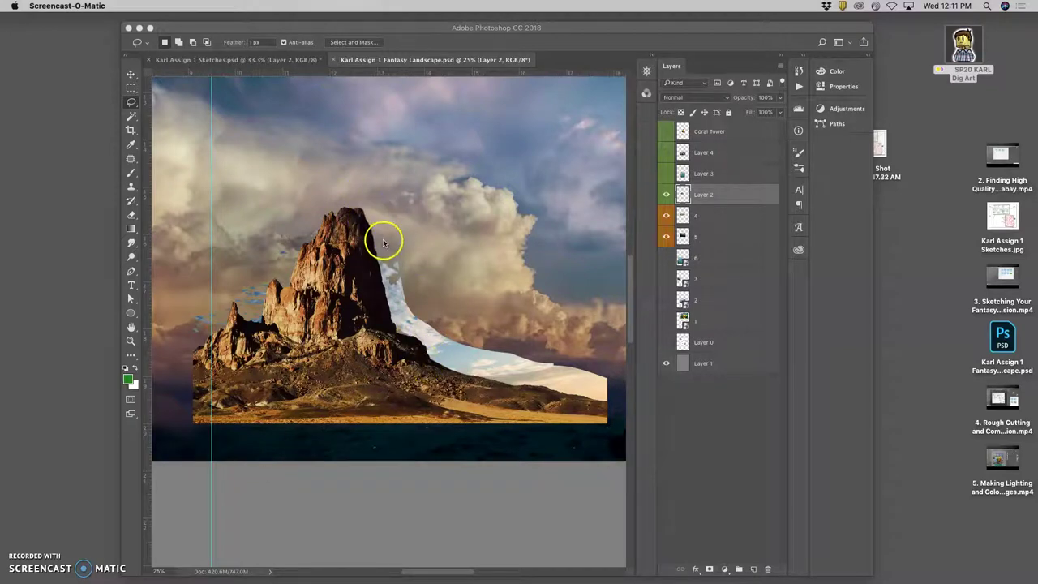
- Lasso the jagged fringe along the upper right edge of the rock tower on Layer 2 and delete it
{"action": "key", "text": "super+equal"}
{"action": "key", "text": "super+equal"}
{"action": "key", "text": "super+equal"}
{"action": "key", "text": "super+equal"}
{"action": "key", "text": "super+equal"}
{"action": "key", "text": "super+equal"}
{"action": "scroll", "coordinate": [487, 347], "scroll_direction": "right", "scroll_amount": 5}
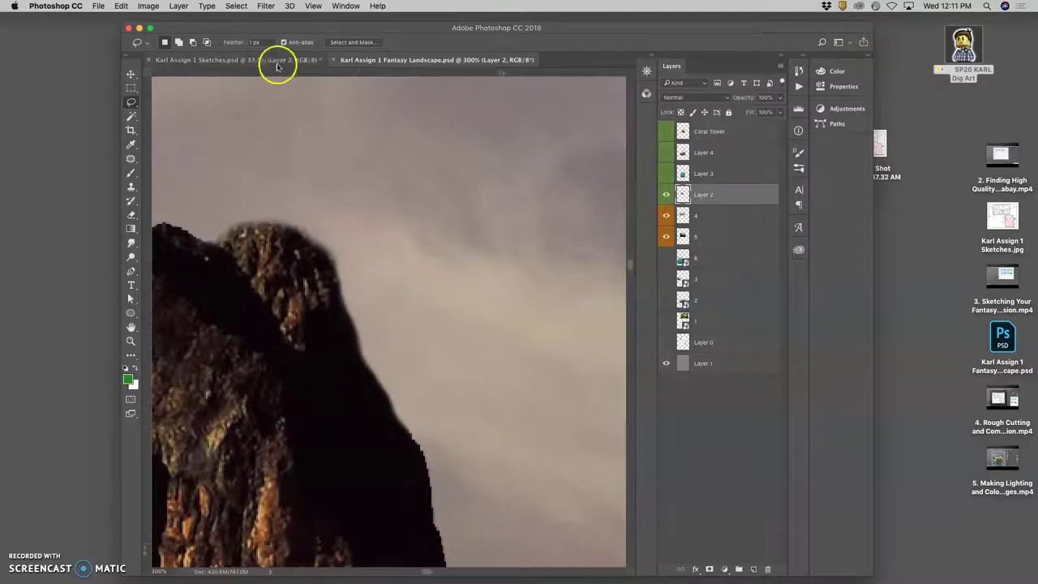
{"action": "scroll", "coordinate": [442, 344], "scroll_direction": "down", "scroll_amount": 5}
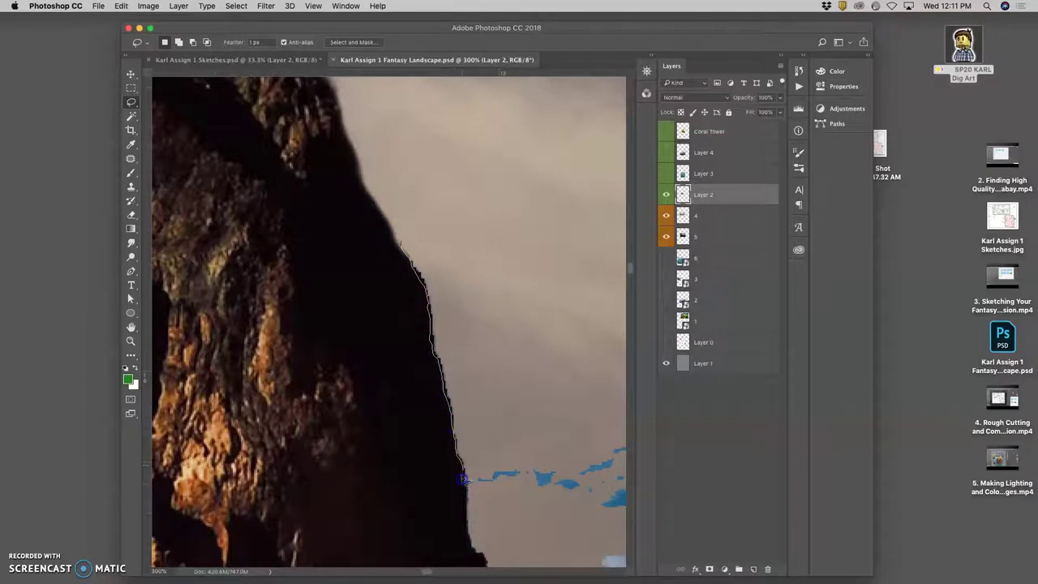
{"action": "mouse_move", "coordinate": [485, 541]}
{"action": "left_mouse_down"}
{"action": "mouse_move", "coordinate": [504, 491]}
{"action": "mouse_move", "coordinate": [509, 351]}
{"action": "mouse_move", "coordinate": [480, 266]}
{"action": "mouse_move", "coordinate": [450, 234]}
{"action": "mouse_move", "coordinate": [425, 294]}
{"action": "mouse_move", "coordinate": [471, 431]}
{"action": "left_mouse_up"}
- Lasso the blue specks and small sky patches just right of the tower's middle edge and delete them
{"action": "scroll", "coordinate": [471, 432], "scroll_direction": "down", "scroll_amount": 5}
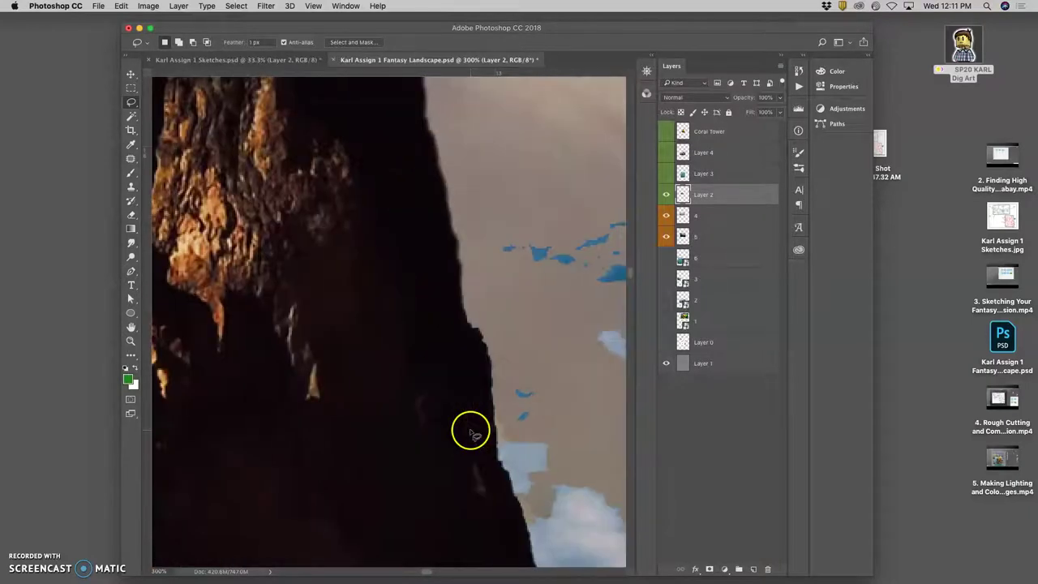
{"action": "scroll", "coordinate": [471, 430], "scroll_direction": "right", "scroll_amount": 5}
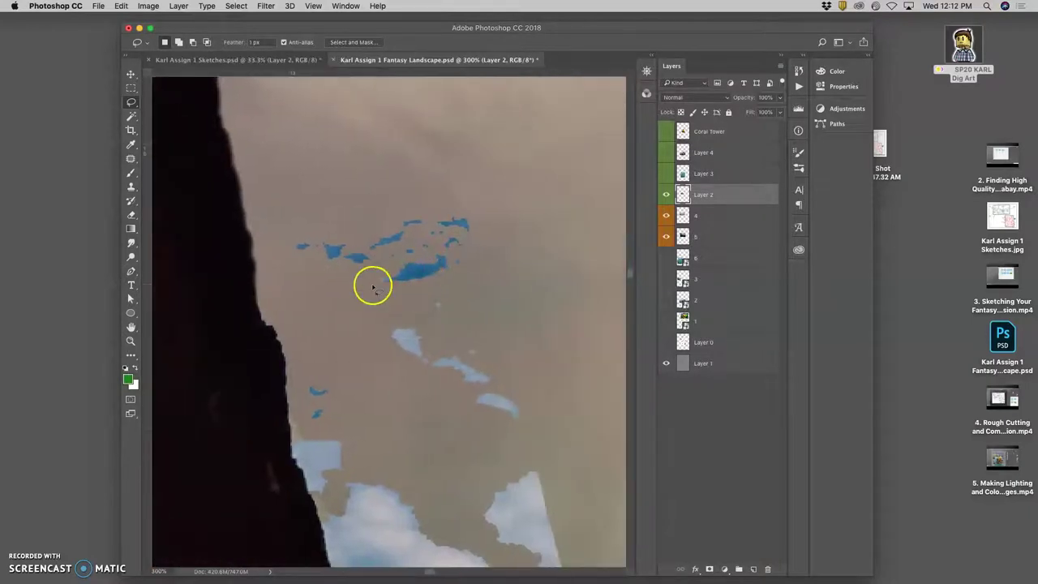
{"action": "scroll", "coordinate": [357, 278], "scroll_direction": "down", "scroll_amount": 2}
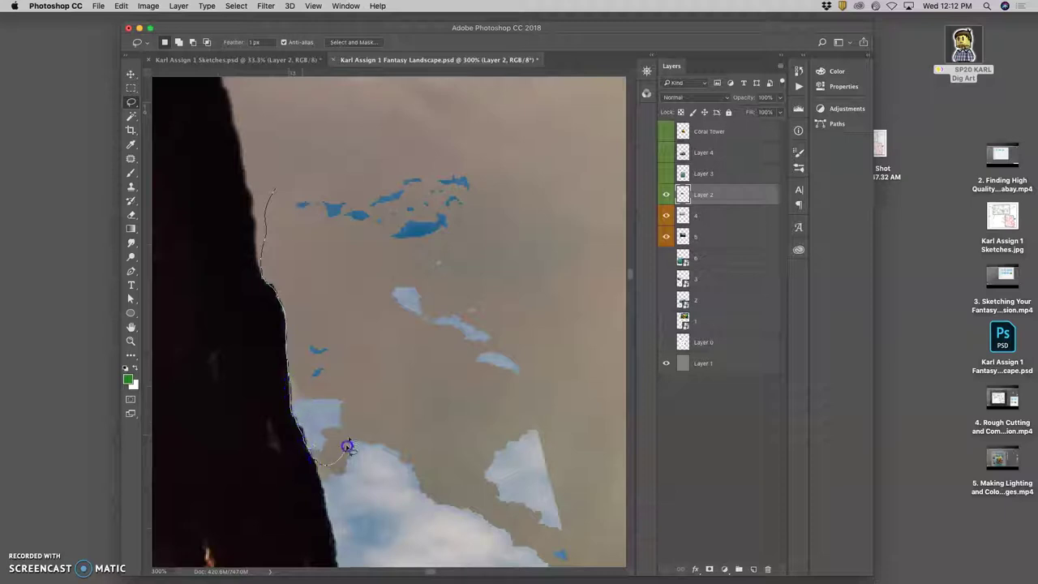
{"action": "mouse_move", "coordinate": [455, 145]}
{"action": "left_mouse_down"}
{"action": "mouse_move", "coordinate": [311, 146]}
{"action": "mouse_move", "coordinate": [275, 192]}
{"action": "left_mouse_up"}
{"action": "left_click", "coordinate": [314, 208]}
- Lasso the larger sky and cloud patches further down the tower's right edge, delete them and deselect
{"action": "scroll", "coordinate": [335, 211], "scroll_direction": "left", "scroll_amount": 4}
{"action": "scroll", "coordinate": [338, 211], "scroll_direction": "down", "scroll_amount": 5}
{"action": "scroll", "coordinate": [343, 213], "scroll_direction": "down", "scroll_amount": 2}
{"action": "scroll", "coordinate": [343, 213], "scroll_direction": "right", "scroll_amount": 5}
{"action": "left_click", "coordinate": [523, 237]}
{"action": "mouse_move", "coordinate": [517, 169]}
{"action": "left_mouse_down"}
{"action": "mouse_move", "coordinate": [473, 142]}
{"action": "mouse_move", "coordinate": [361, 150]}
{"action": "mouse_move", "coordinate": [299, 176]}
{"action": "left_mouse_up"}
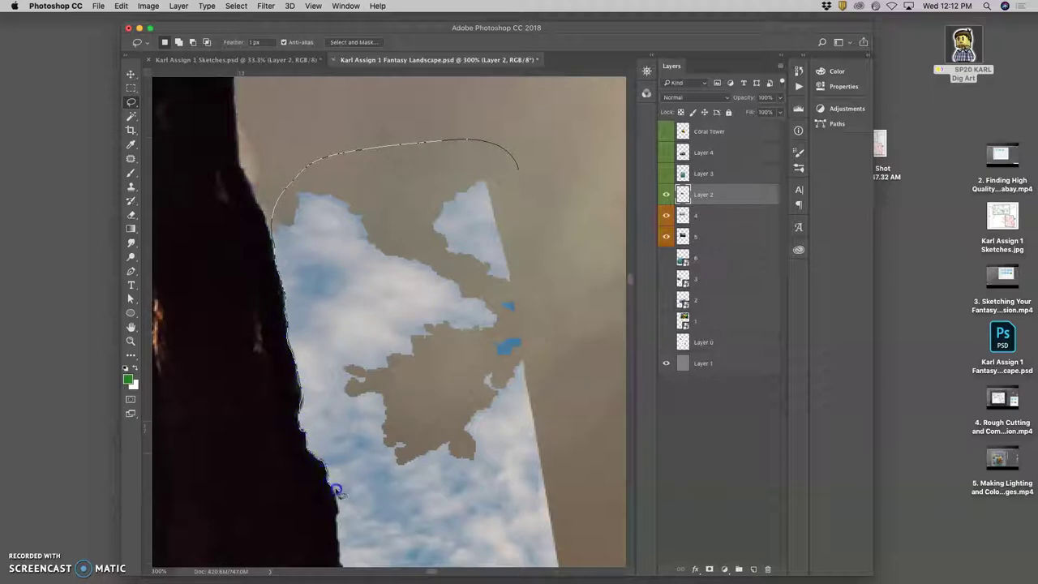
{"action": "mouse_move", "coordinate": [471, 480]}
{"action": "left_mouse_down"}
{"action": "mouse_move", "coordinate": [516, 358]}
{"action": "mouse_move", "coordinate": [520, 260]}
{"action": "left_mouse_up"}
{"action": "left_click_drag", "start_coordinate": [523, 202], "coordinate": [526, 202]}
{"action": "key", "text": "Delete"}
{"action": "key", "text": "super+d"}
- Switch to the Magnetic Lasso tool for trimming the tower's right edge
{"action": "scroll", "coordinate": [442, 197], "scroll_direction": "left", "scroll_amount": 3}
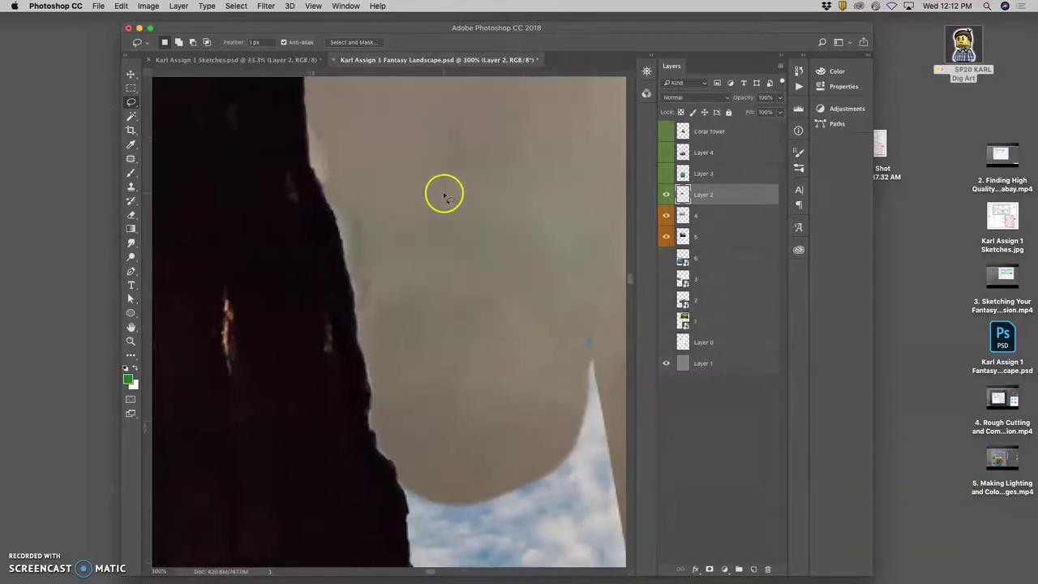
{"action": "scroll", "coordinate": [443, 196], "scroll_direction": "down", "scroll_amount": 1}
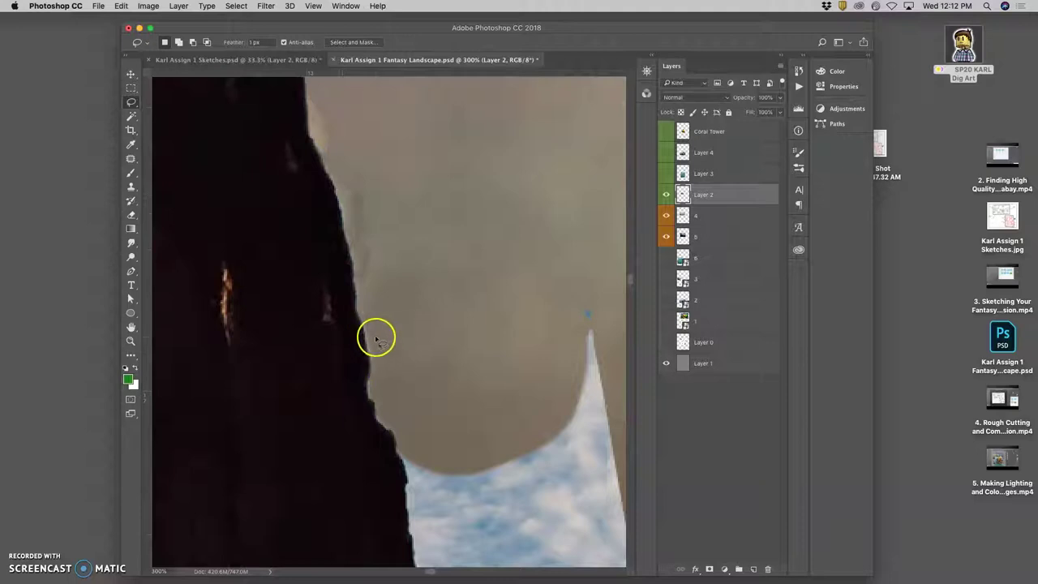
{"action": "scroll", "coordinate": [378, 338], "scroll_direction": "left", "scroll_amount": 3}
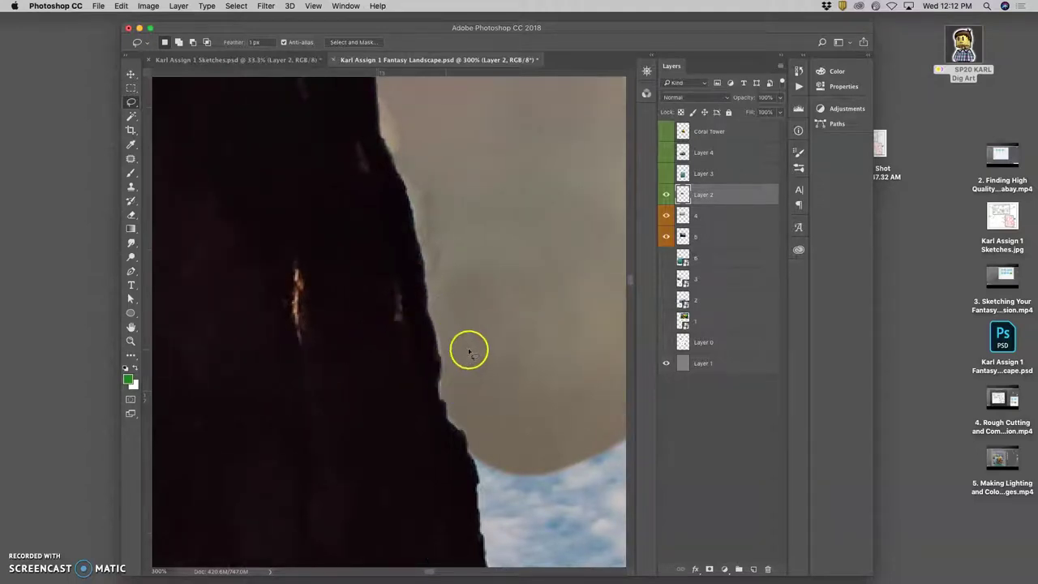
{"action": "scroll", "coordinate": [467, 349], "scroll_direction": "left", "scroll_amount": 2}
{"action": "scroll", "coordinate": [468, 349], "scroll_direction": "up", "scroll_amount": 3}
{"action": "left_click_drag", "start_coordinate": [134, 103], "coordinate": [185, 123]}
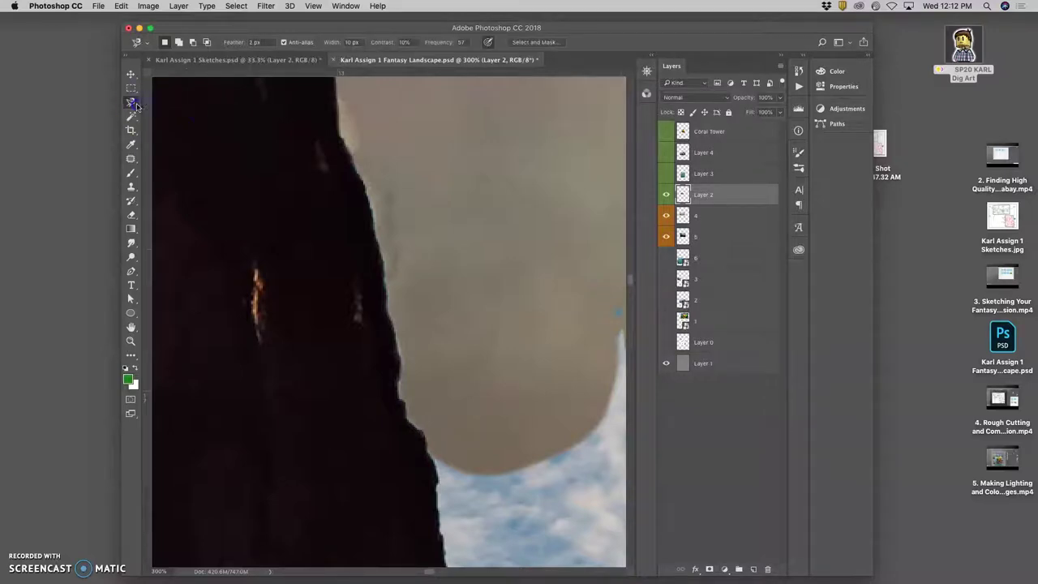
{"action": "left_click_drag", "start_coordinate": [134, 104], "coordinate": [189, 124]}
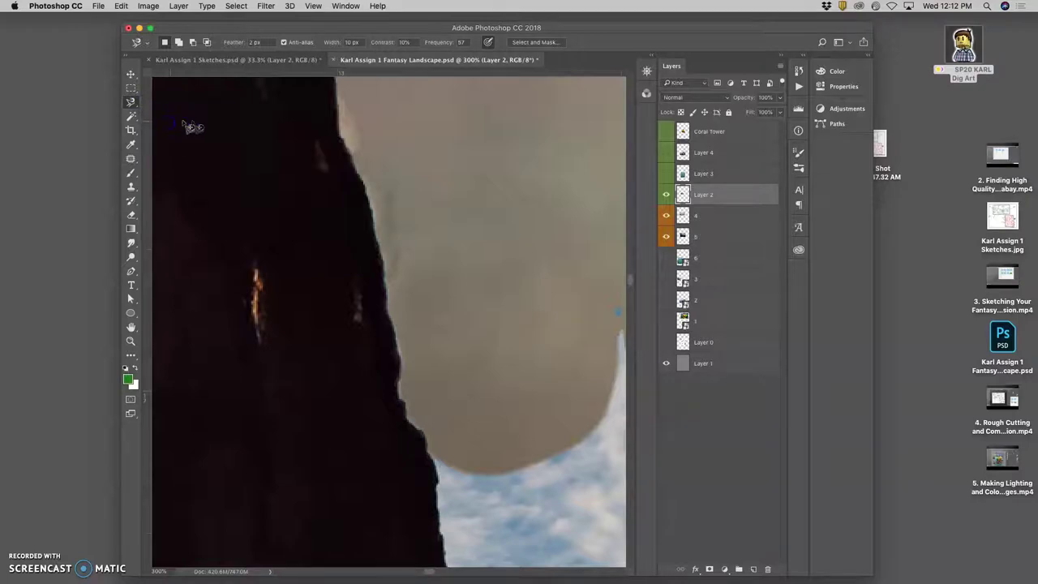
- Try deleting the fringe and sky along the tower's right edge with a Magnetic Lasso selection feathered 2 px
{"action": "left_click", "coordinate": [369, 180]}
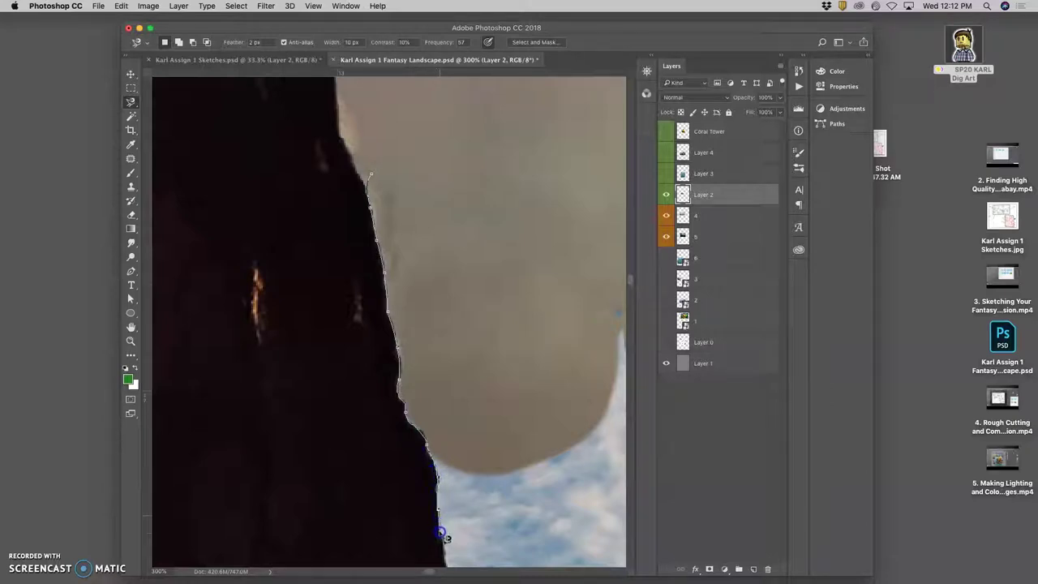
{"action": "mouse_move", "coordinate": [447, 561]}
{"action": "left_mouse_down"}
{"action": "mouse_move", "coordinate": [497, 551]}
{"action": "mouse_move", "coordinate": [555, 493]}
{"action": "mouse_move", "coordinate": [573, 303]}
{"action": "mouse_move", "coordinate": [522, 178]}
{"action": "mouse_move", "coordinate": [453, 132]}
{"action": "mouse_move", "coordinate": [370, 173]}
{"action": "left_mouse_up"}
{"action": "key", "text": "Delete"}
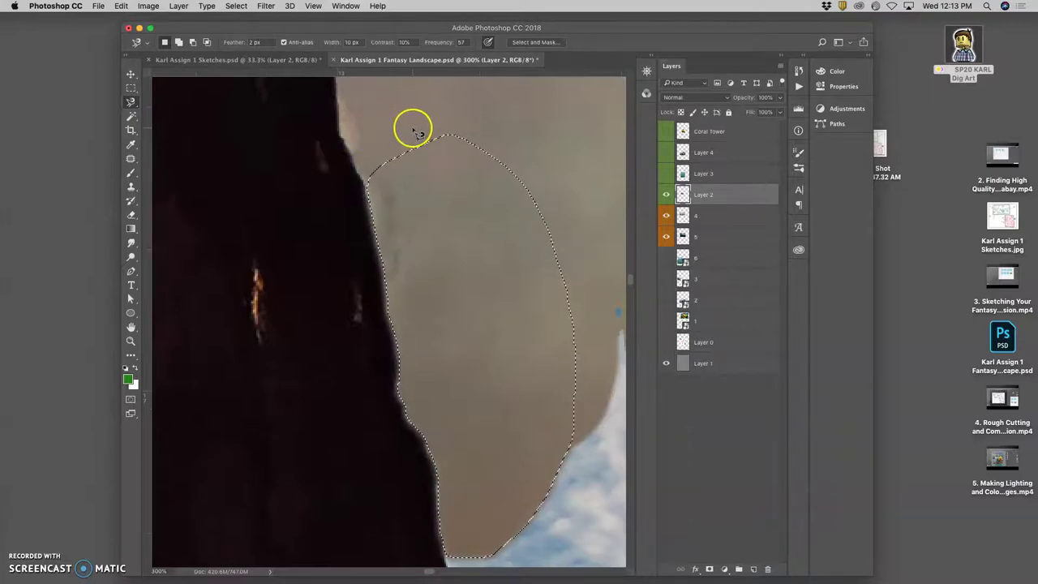
{"action": "key", "text": "super+d"}
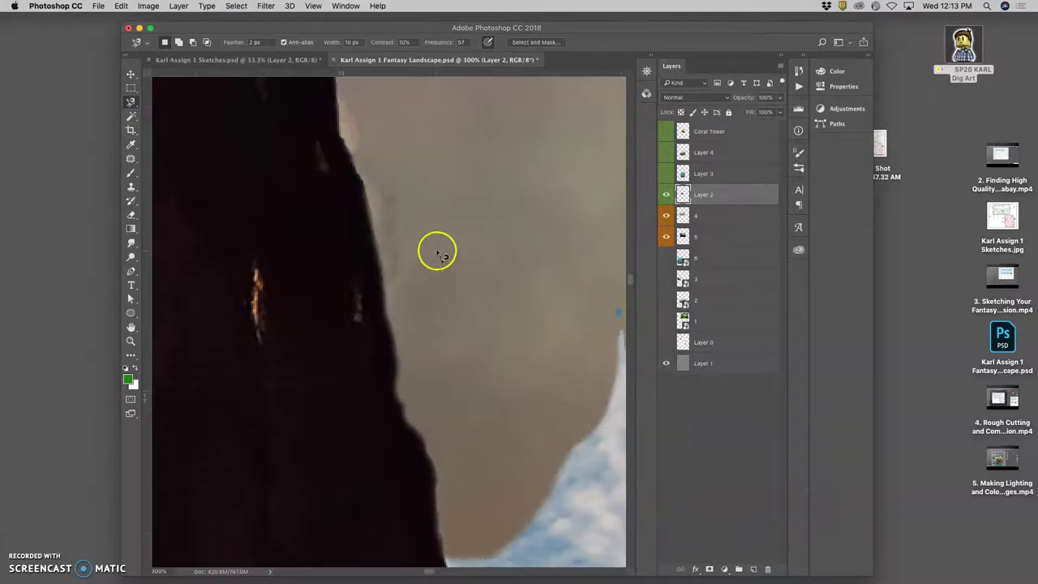
{"action": "scroll", "coordinate": [438, 250], "scroll_direction": "down", "scroll_amount": 3}
{"action": "key", "text": "alt+super+z"}
{"action": "key", "text": "alt+super+z"}
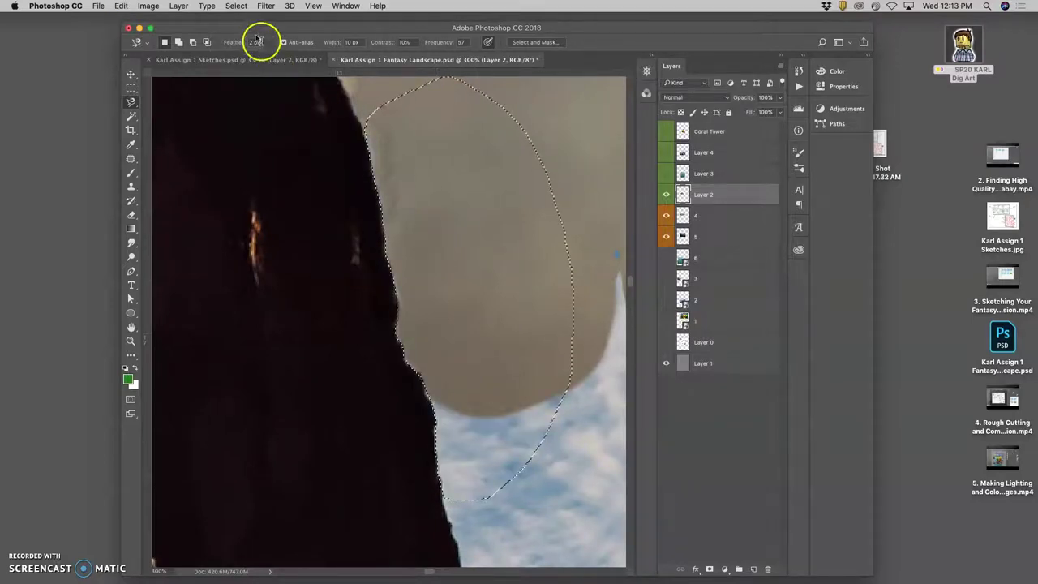
- Set the feather to 1 px, trace the tower's right edge with the Magnetic Lasso, delete the enclosed sky and deselect
{"action": "left_click_drag", "start_coordinate": [249, 43], "coordinate": [255, 43]}
{"action": "type", "text": "1"}
{"action": "left_click", "coordinate": [374, 100]}
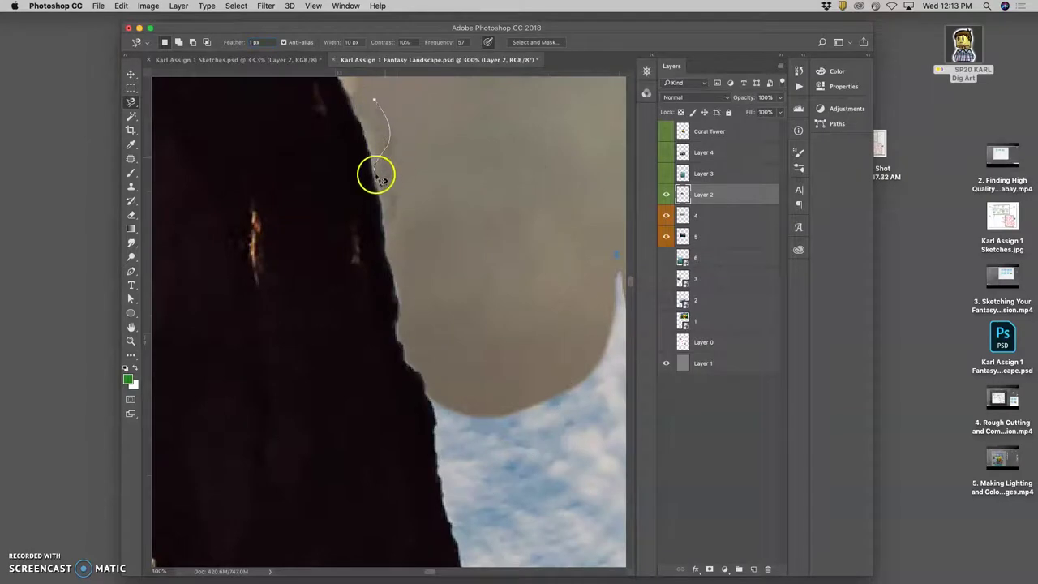
{"action": "left_click_drag", "start_coordinate": [397, 268], "coordinate": [403, 304]}
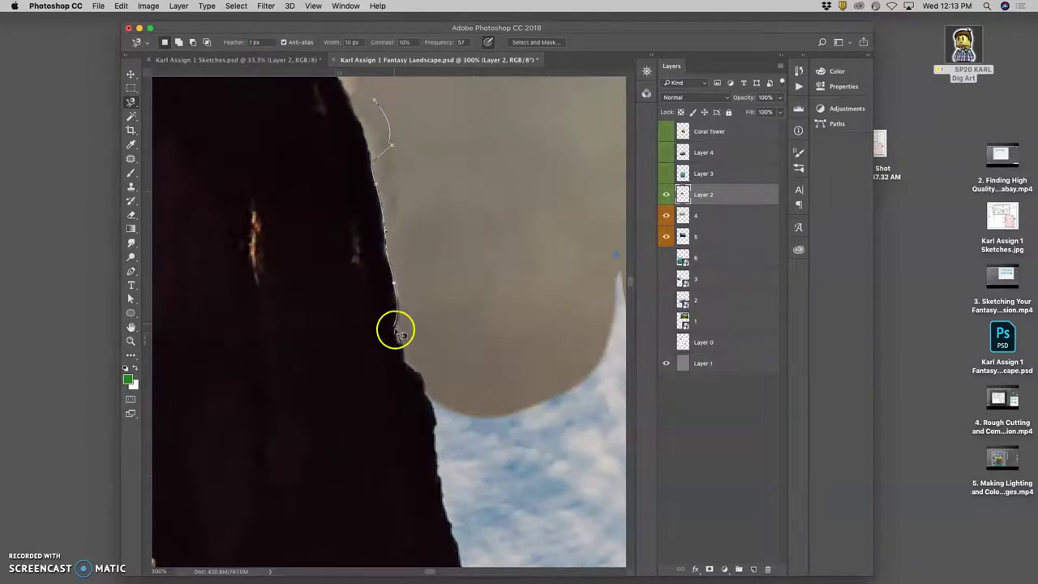
{"action": "left_click_drag", "start_coordinate": [415, 371], "coordinate": [437, 411]}
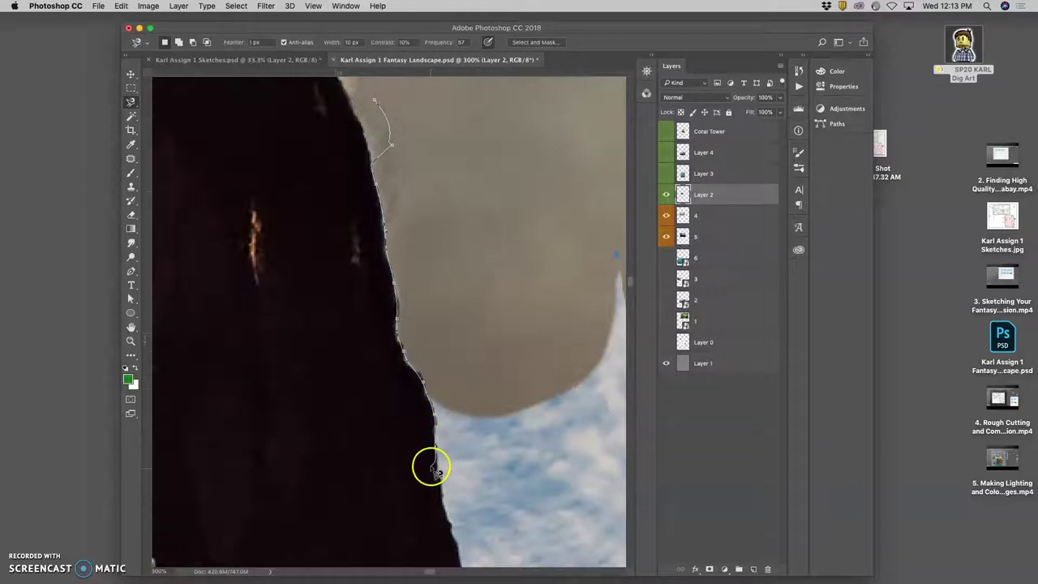
{"action": "mouse_move", "coordinate": [432, 467]}
{"action": "left_mouse_down"}
{"action": "mouse_move", "coordinate": [462, 473]}
{"action": "mouse_move", "coordinate": [520, 440]}
{"action": "mouse_move", "coordinate": [523, 282]}
{"action": "mouse_move", "coordinate": [507, 192]}
{"action": "mouse_move", "coordinate": [445, 124]}
{"action": "mouse_move", "coordinate": [388, 103]}
{"action": "left_mouse_up"}
{"action": "left_click", "coordinate": [376, 99]}
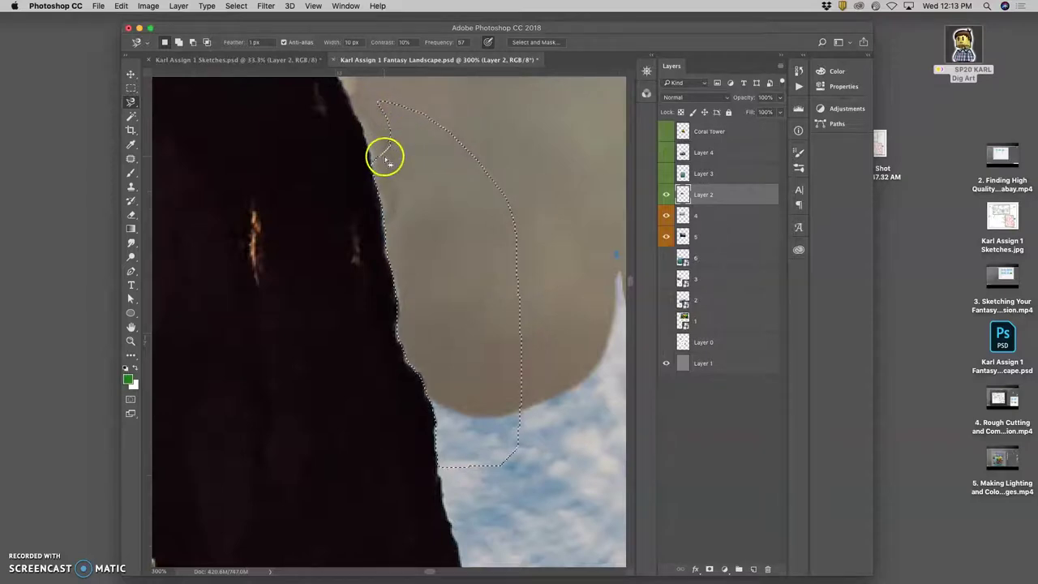
{"action": "key", "text": "Delete"}
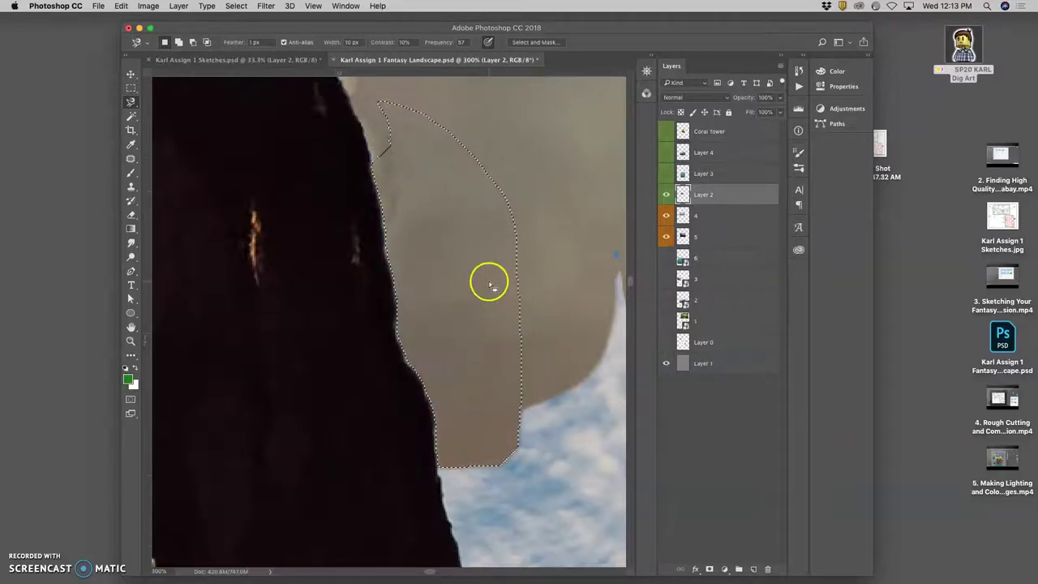
{"action": "key", "text": "super+d"}
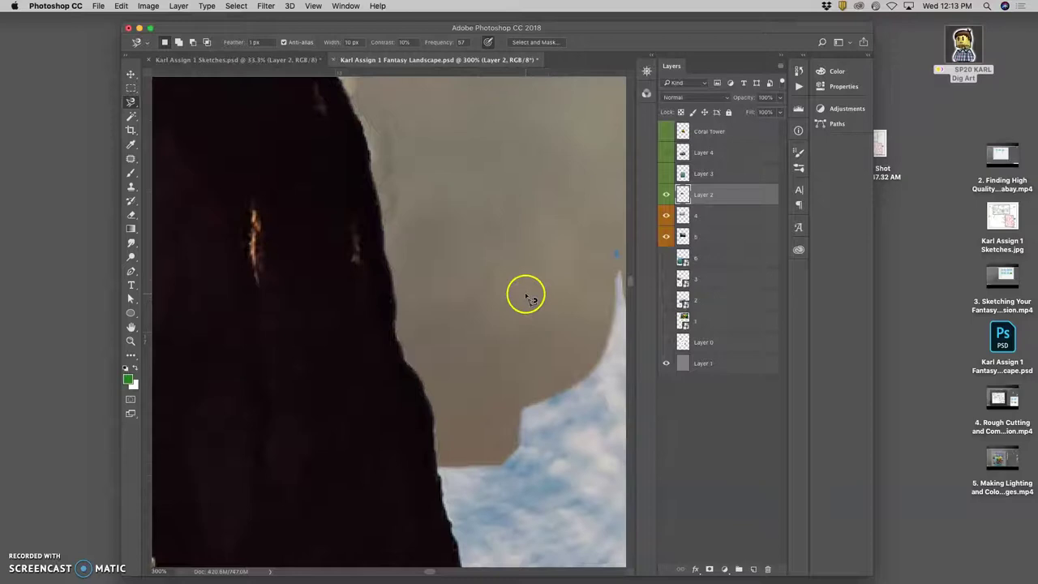
- Select the remaining blue sky along the mountain's right slope with the Quick Selection tool and delete it
{"action": "scroll", "coordinate": [527, 297], "scroll_direction": "down", "scroll_amount": 5}
{"action": "scroll", "coordinate": [489, 289], "scroll_direction": "left", "scroll_amount": 5}
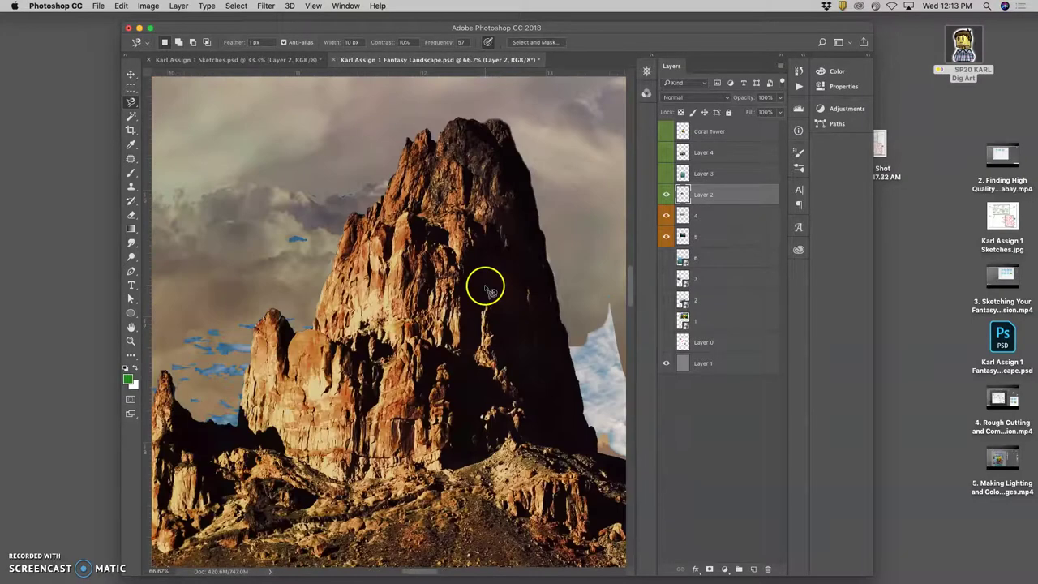
{"action": "left_click", "coordinate": [130, 115]}
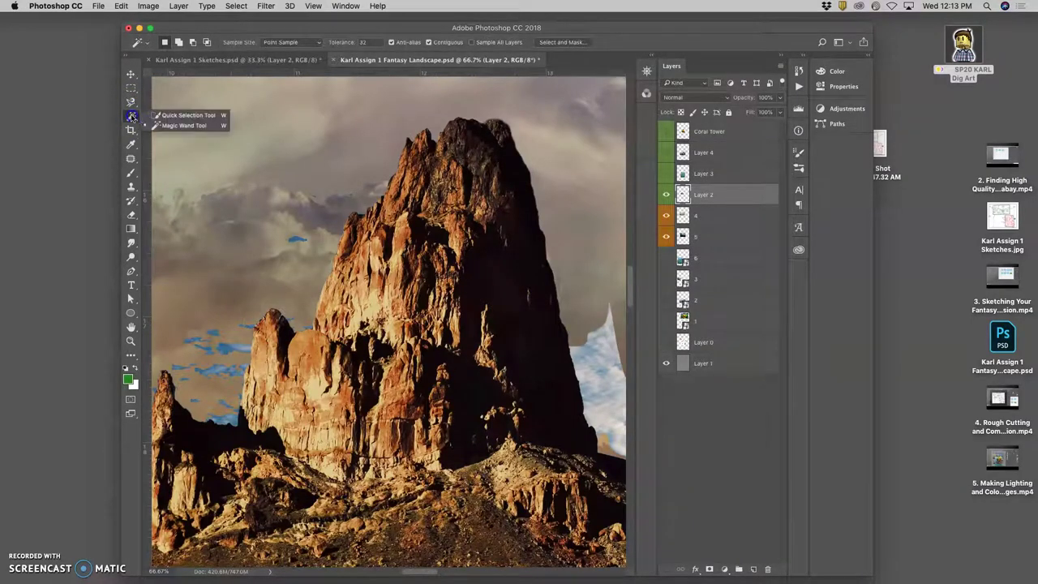
{"action": "left_click", "coordinate": [172, 112]}
{"action": "scroll", "coordinate": [294, 159], "scroll_direction": "right", "scroll_amount": 5}
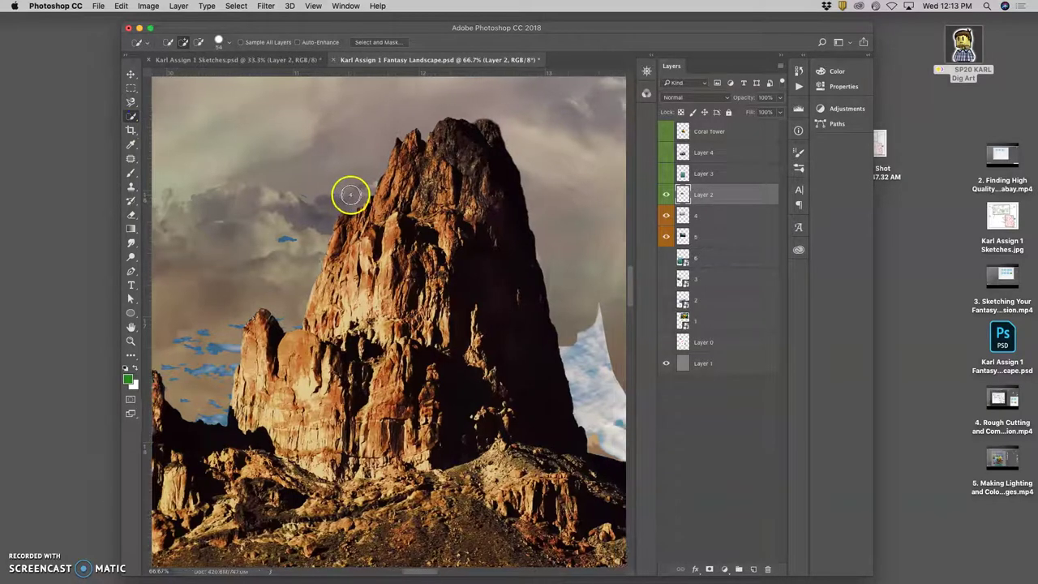
{"action": "scroll", "coordinate": [421, 206], "scroll_direction": "down", "scroll_amount": 5}
{"action": "scroll", "coordinate": [422, 206], "scroll_direction": "right", "scroll_amount": 4}
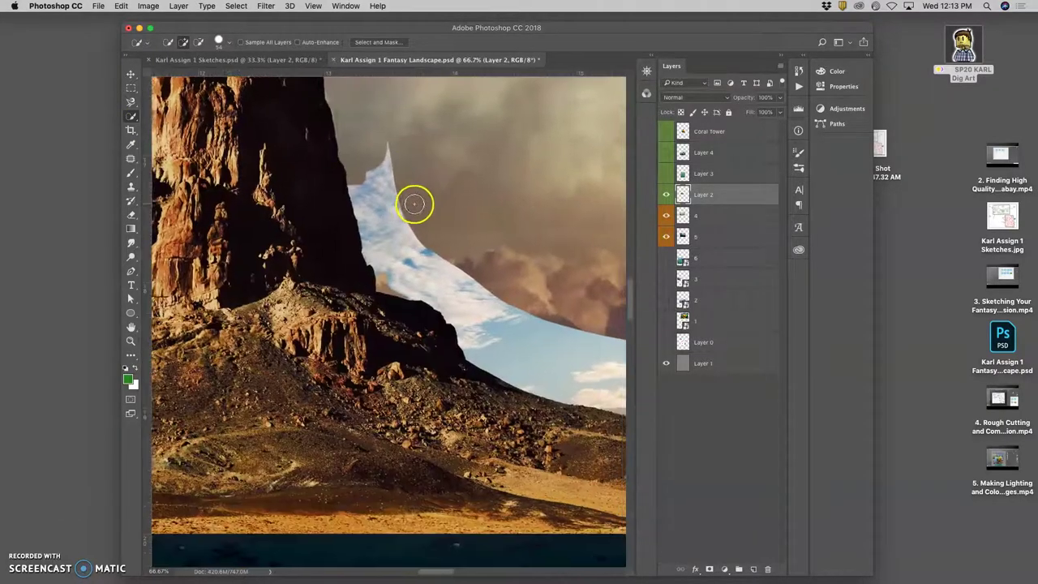
{"action": "scroll", "coordinate": [419, 206], "scroll_direction": "right", "scroll_amount": 4}
{"action": "scroll", "coordinate": [419, 206], "scroll_direction": "down", "scroll_amount": 1}
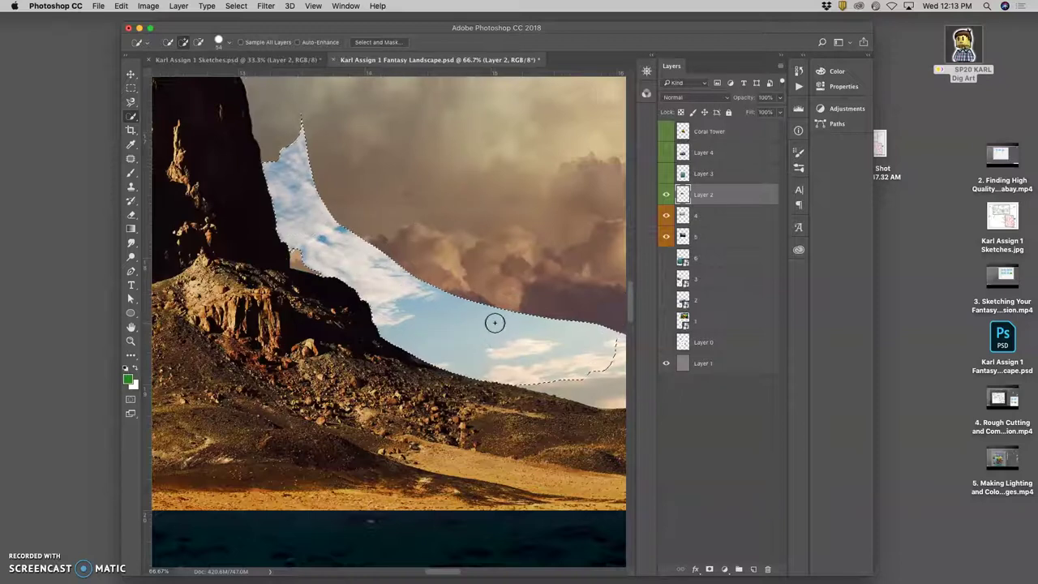
{"action": "left_click_drag", "start_coordinate": [493, 322], "coordinate": [379, 213]}
{"action": "key", "text": "super+plus"}
{"action": "key", "text": "super+plus"}
{"action": "key", "text": "super+plus"}
{"action": "key", "text": "super+plus"}
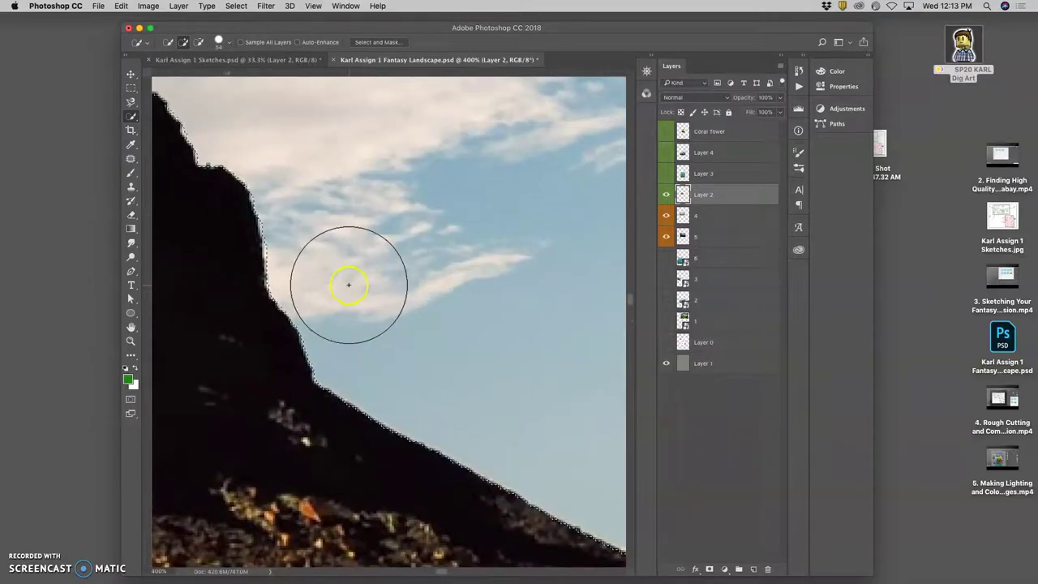
{"action": "left_click", "coordinate": [346, 271]}
{"action": "key", "text": "BackSpace"}
{"action": "key", "text": "super+d"}
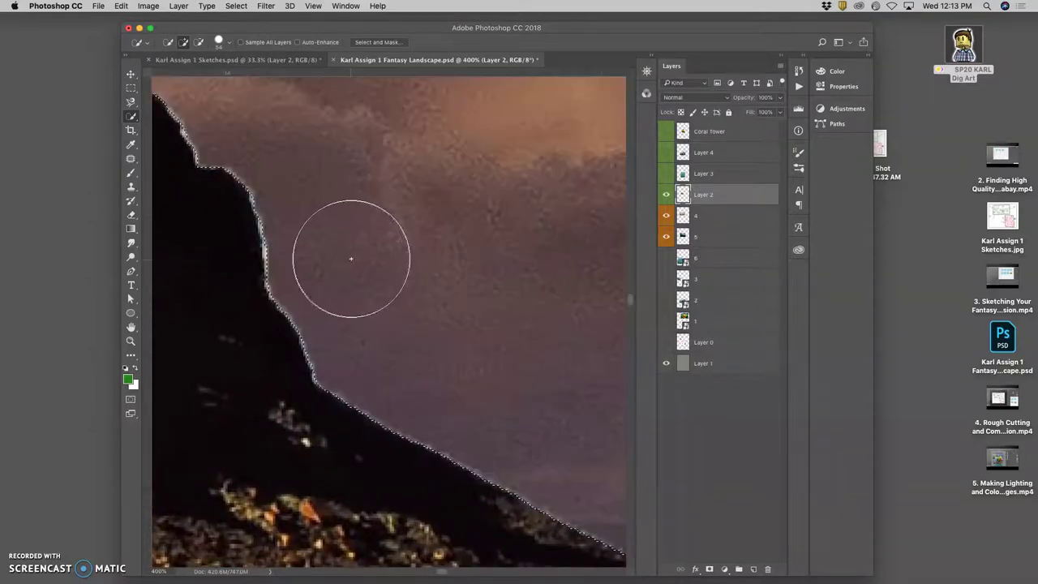
- Clear the selection and switch to the regular Lasso tool at the notch where the tower meets the slope
{"action": "left_click_drag", "start_coordinate": [372, 262], "coordinate": [494, 320]}
{"action": "mouse_move", "coordinate": [194, 86]}
{"action": "left_mouse_down"}
{"action": "mouse_move", "coordinate": [397, 222]}
{"action": "mouse_move", "coordinate": [561, 292]}
{"action": "left_mouse_up"}
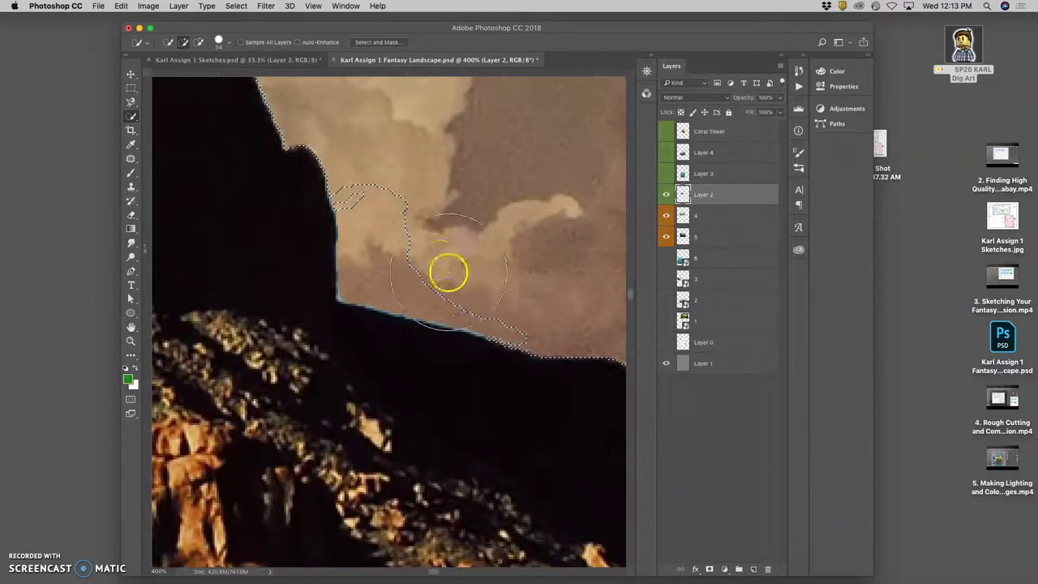
{"action": "left_click", "coordinate": [131, 103]}
{"action": "left_click", "coordinate": [165, 103]}
{"action": "left_click", "coordinate": [343, 162]}
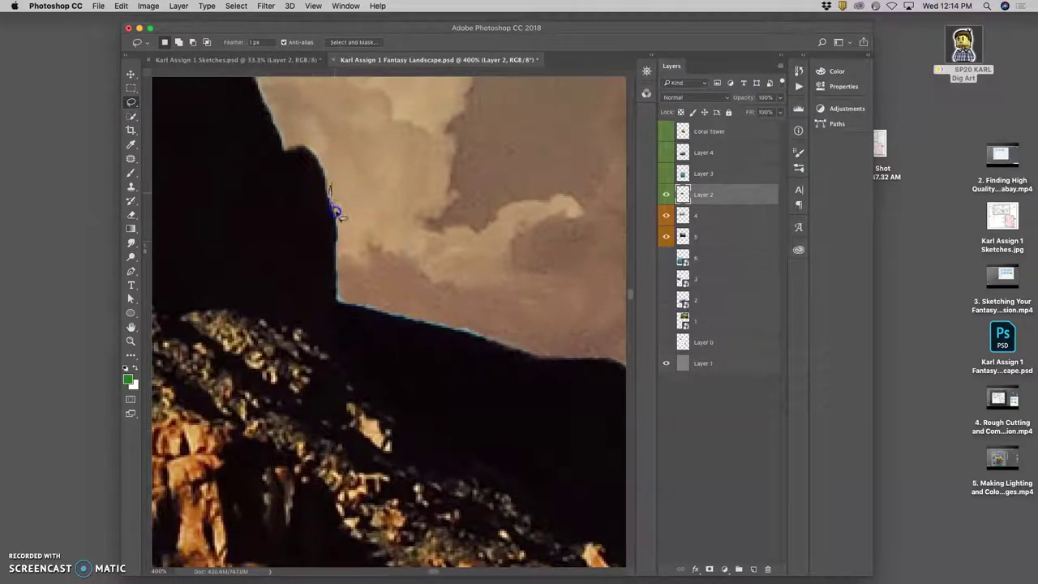
- Hide layer 4 and keep layer 5 visible as a dark backdrop behind the rock's edge
{"action": "left_click", "coordinate": [665, 218]}
{"action": "left_click", "coordinate": [667, 238]}
{"action": "left_click", "coordinate": [668, 216]}
{"action": "left_click", "coordinate": [667, 217]}
{"action": "left_click", "coordinate": [667, 217]}
{"action": "left_click", "coordinate": [667, 237]}
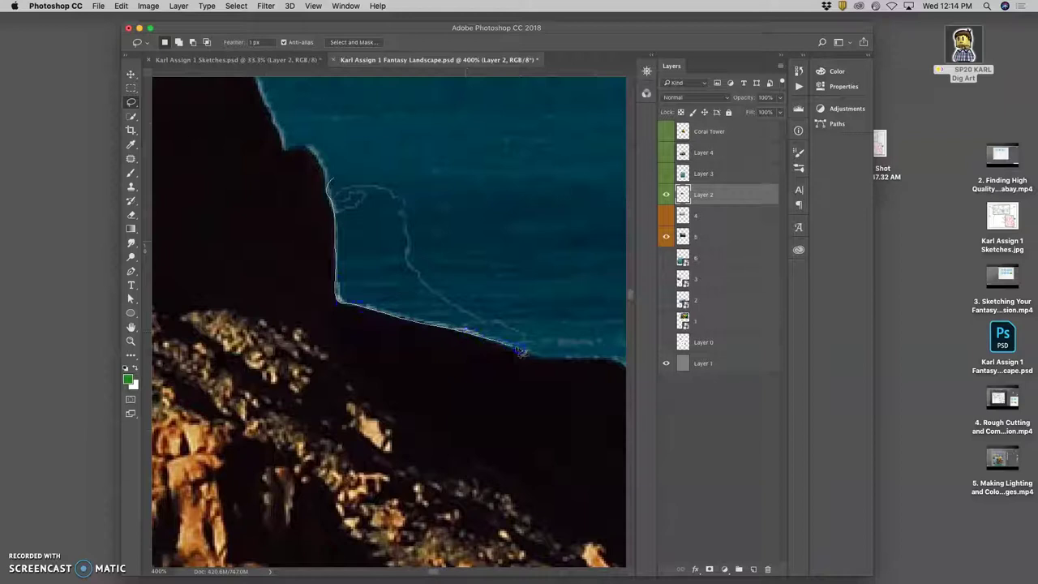
- Lasso the pale fringe and stray outline in the notch at the tower's base, delete them and deselect
{"action": "left_click_drag", "start_coordinate": [570, 360], "coordinate": [467, 211]}
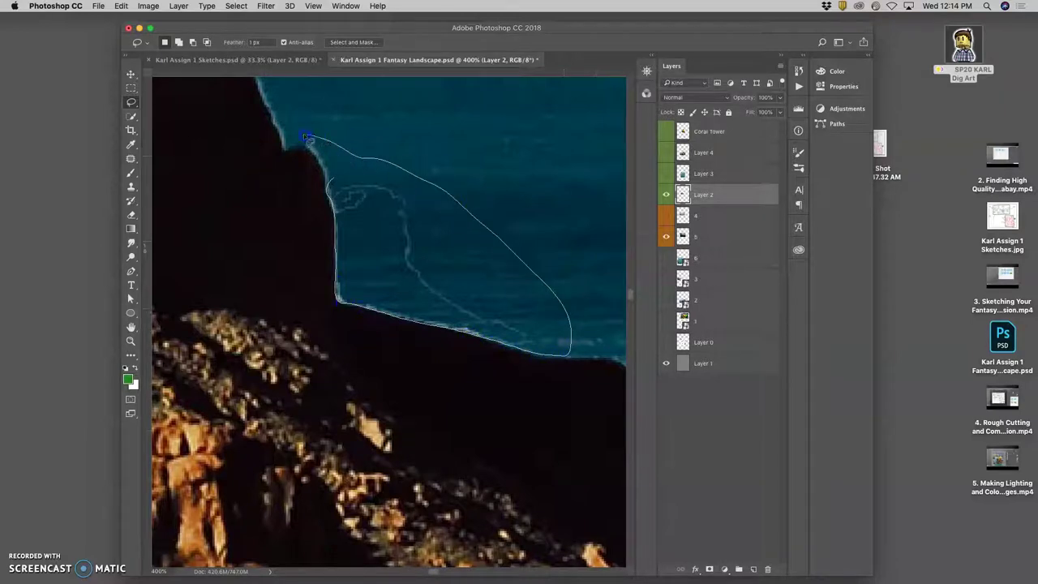
{"action": "left_click_drag", "start_coordinate": [328, 187], "coordinate": [335, 199]}
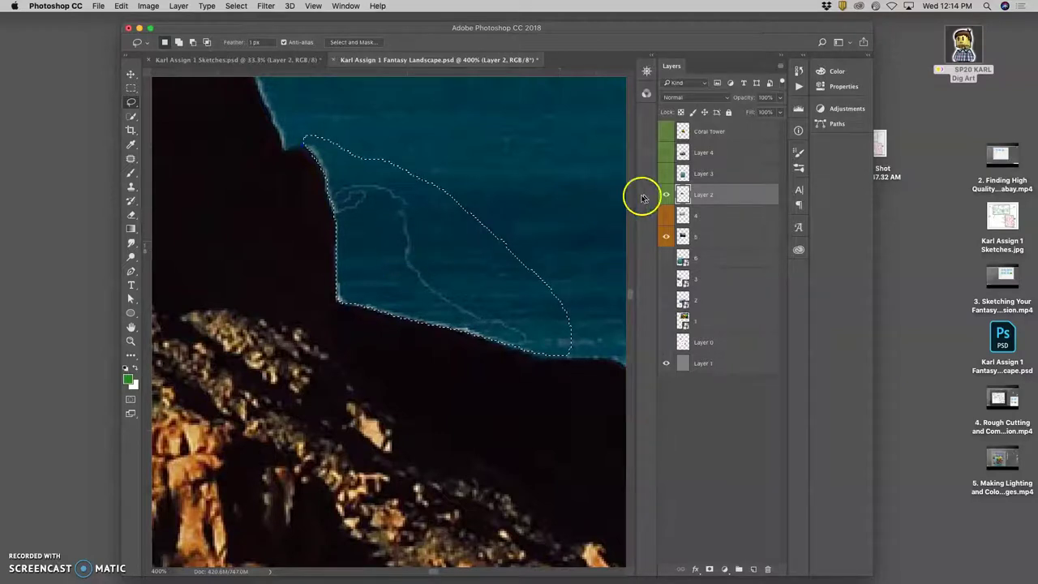
{"action": "key", "text": "BackSpace"}
{"action": "key", "text": "super+d"}
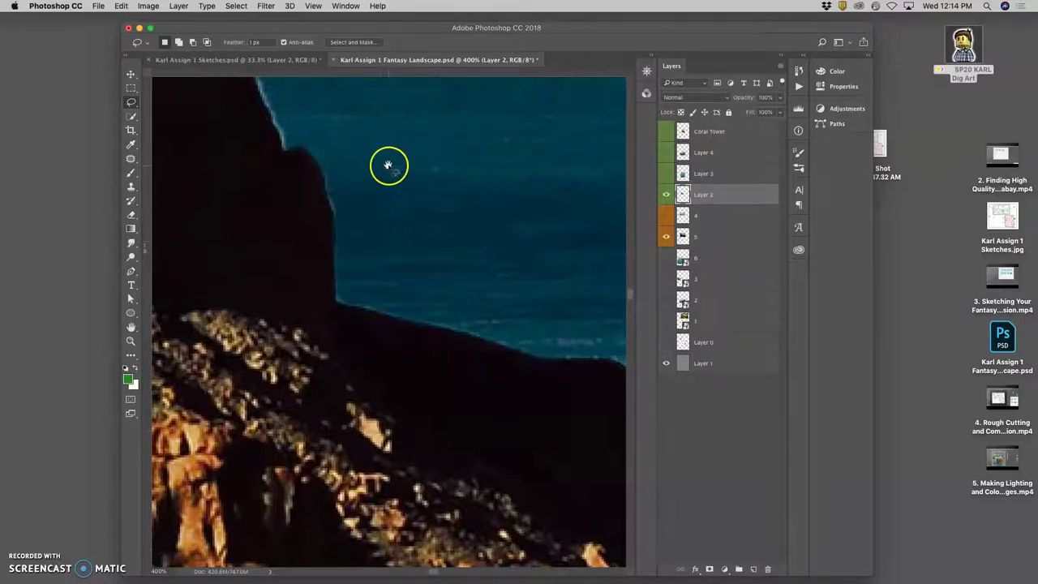
- Lasso the stray pale outlines left in the sky beside the tower's right edge, delete them and deselect
{"action": "left_click_drag", "start_coordinate": [384, 163], "coordinate": [479, 295]}
{"action": "left_click_drag", "start_coordinate": [409, 148], "coordinate": [485, 479]}
{"action": "left_click_drag", "start_coordinate": [449, 243], "coordinate": [390, 426]}
{"action": "left_click_drag", "start_coordinate": [489, 269], "coordinate": [452, 283]}
{"action": "mouse_move", "coordinate": [335, 433]}
{"action": "left_mouse_down"}
{"action": "mouse_move", "coordinate": [420, 462]}
{"action": "mouse_move", "coordinate": [570, 344]}
{"action": "mouse_move", "coordinate": [586, 222]}
{"action": "left_mouse_up"}
{"action": "key", "text": "super+d"}
{"action": "left_click_drag", "start_coordinate": [569, 155], "coordinate": [537, 143]}
{"action": "key", "text": "super+d"}
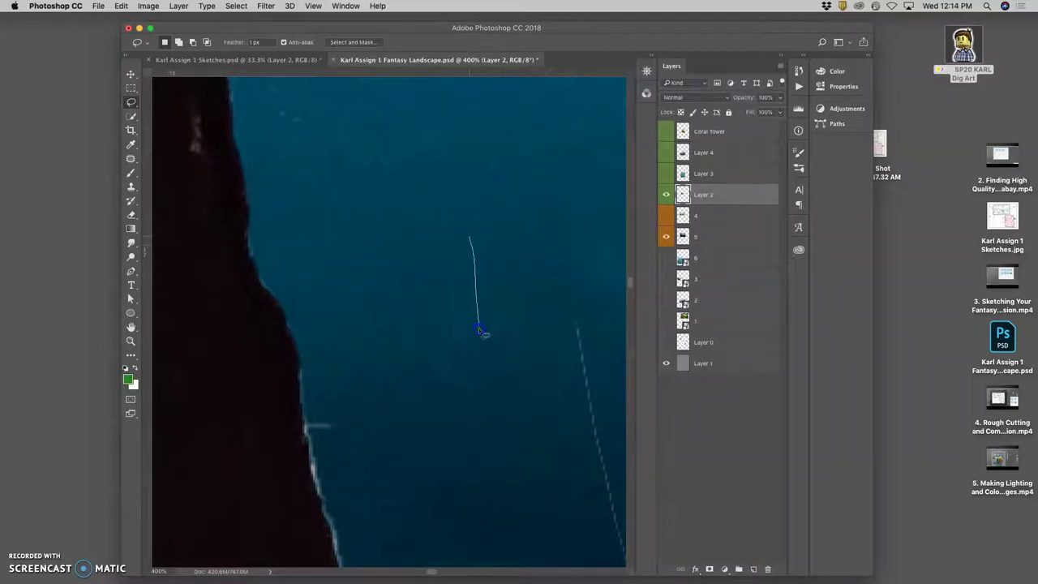
{"action": "left_click_drag", "start_coordinate": [482, 331], "coordinate": [479, 328]}
{"action": "left_click", "coordinate": [598, 202]}
{"action": "key", "text": "super+0"}
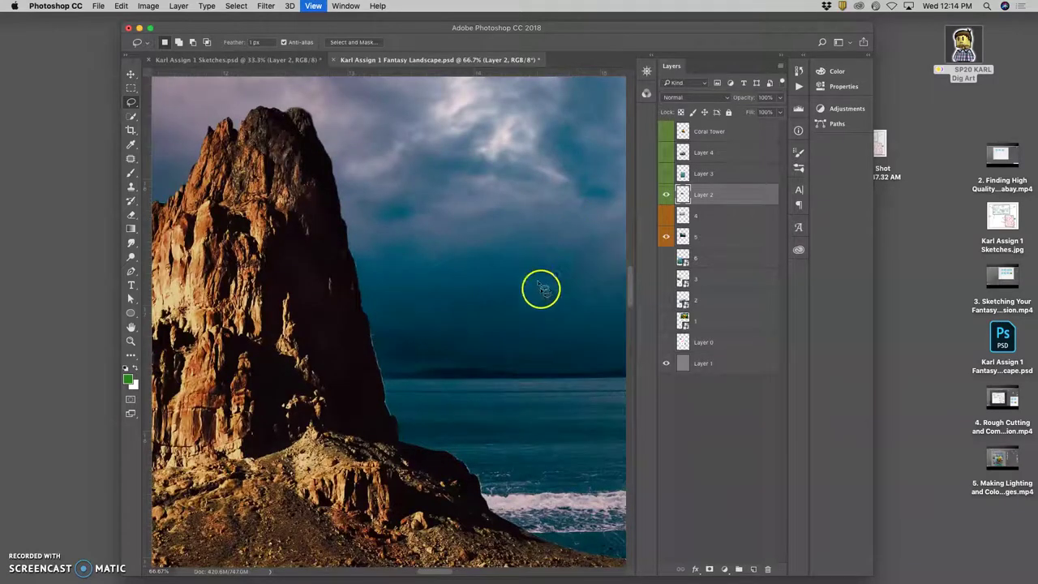
- Lasso a loose area over the sea beside the rock slope, clear leftover Layer 2 pixels there and deselect
{"action": "mouse_move", "coordinate": [513, 346]}
{"action": "left_mouse_down"}
{"action": "mouse_move", "coordinate": [392, 227]}
{"action": "mouse_move", "coordinate": [325, 234]}
{"action": "left_mouse_up"}
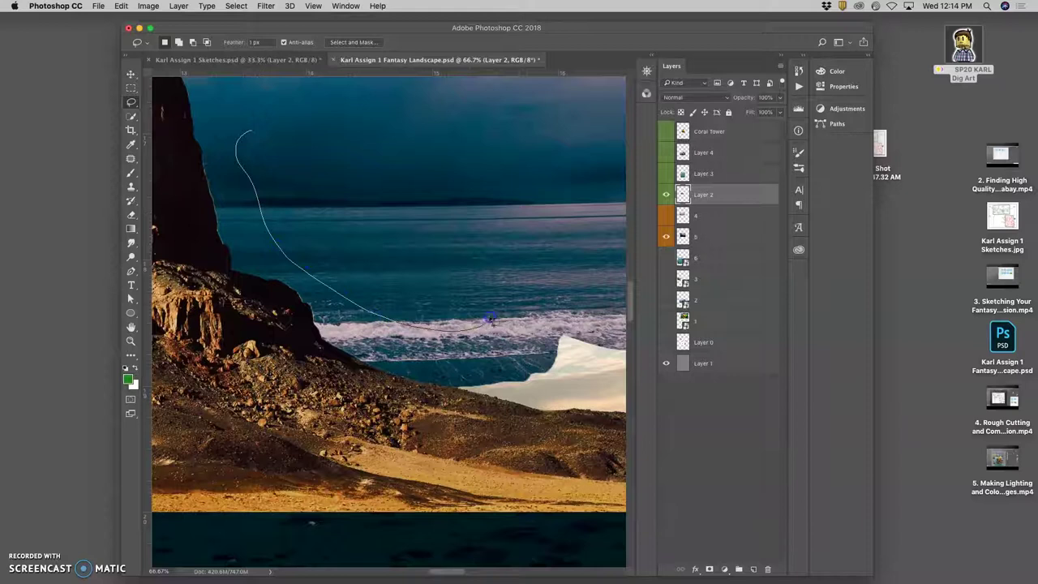
{"action": "left_click_drag", "start_coordinate": [377, 205], "coordinate": [375, 209]}
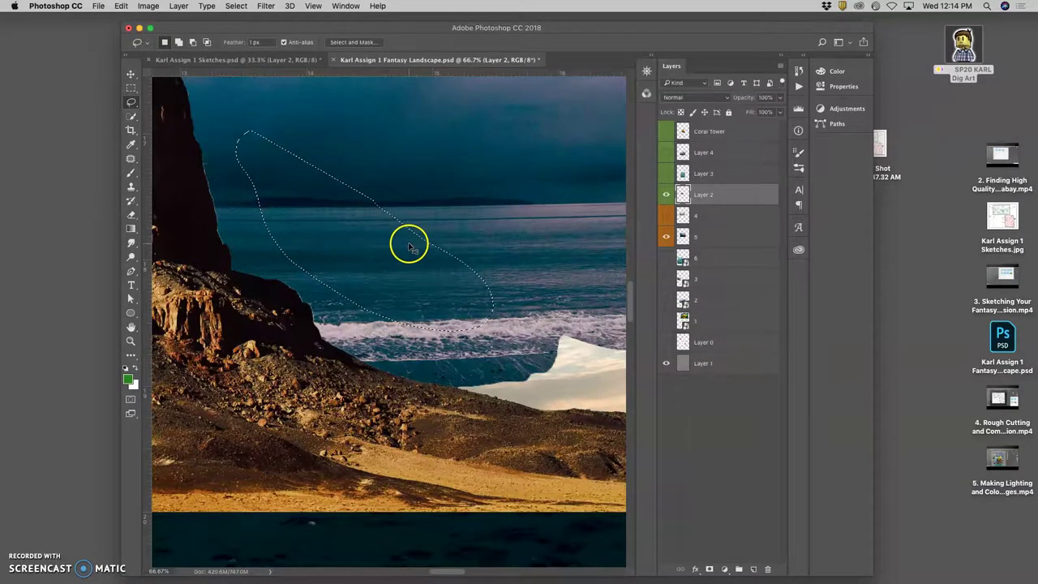
{"action": "key", "text": "super+minus"}
{"action": "key", "text": "super+minus"}
{"action": "key", "text": "super+minus"}
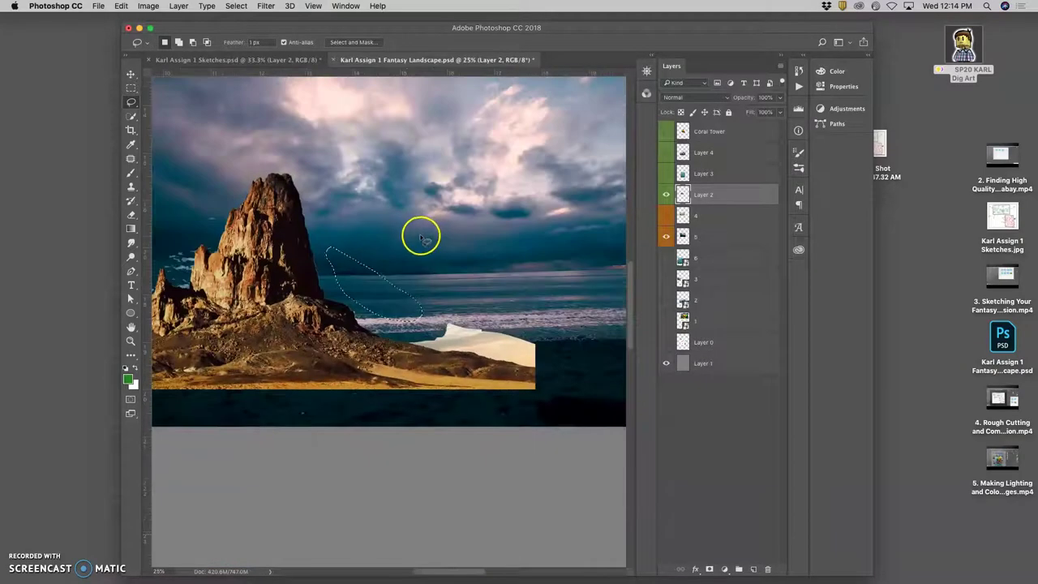
{"action": "key", "text": "super+minus"}
{"action": "key", "text": "super+plus"}
{"action": "key", "text": "super+plus"}
{"action": "key", "text": "super+plus"}
{"action": "key", "text": "super+plus"}
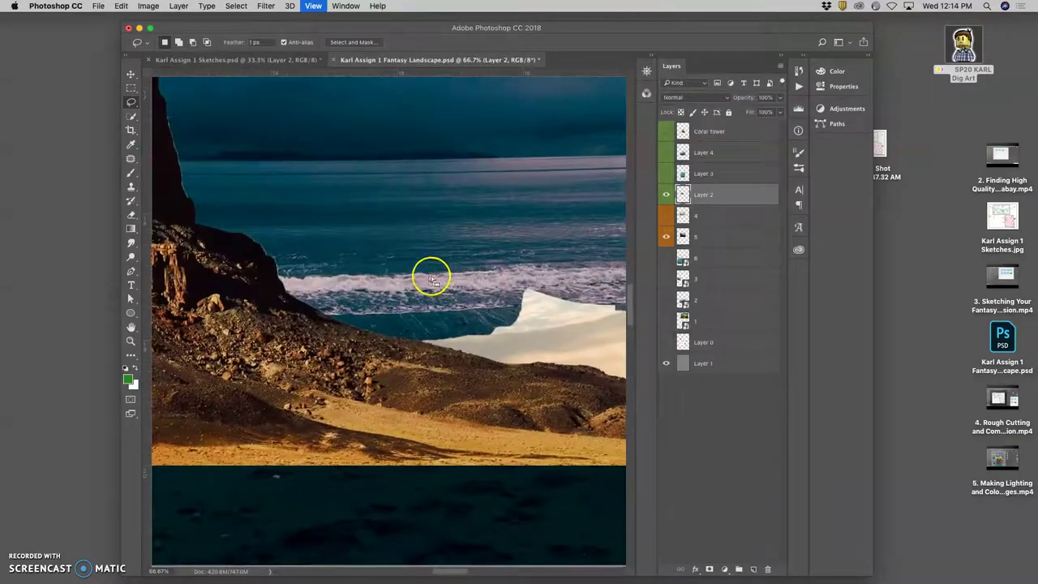
{"action": "key", "text": "super+equal"}
{"action": "left_click_drag", "start_coordinate": [332, 209], "coordinate": [354, 204]}
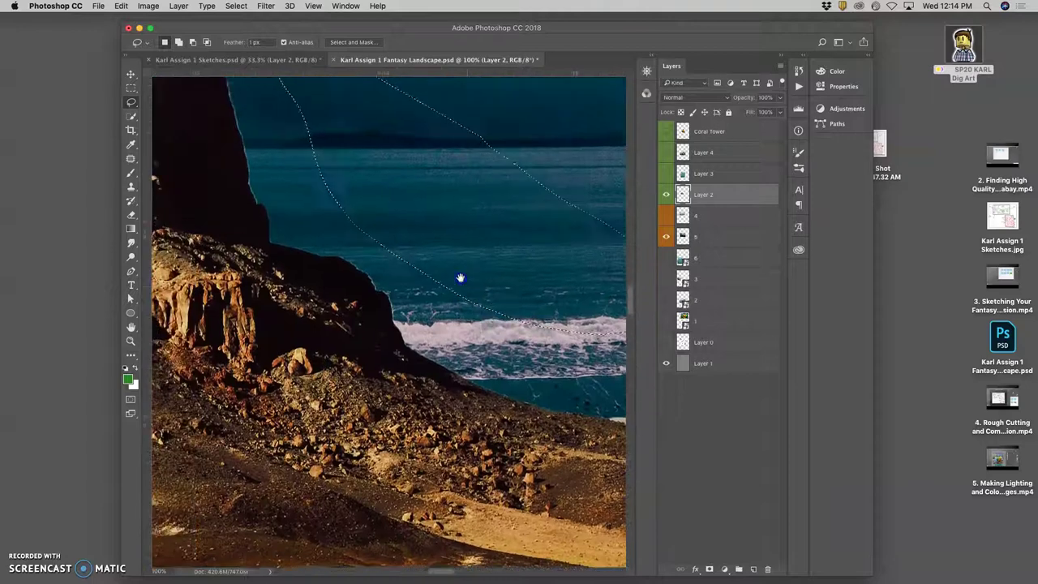
{"action": "left_click_drag", "start_coordinate": [460, 279], "coordinate": [460, 284]}
{"action": "left_click_drag", "start_coordinate": [283, 146], "coordinate": [296, 227]}
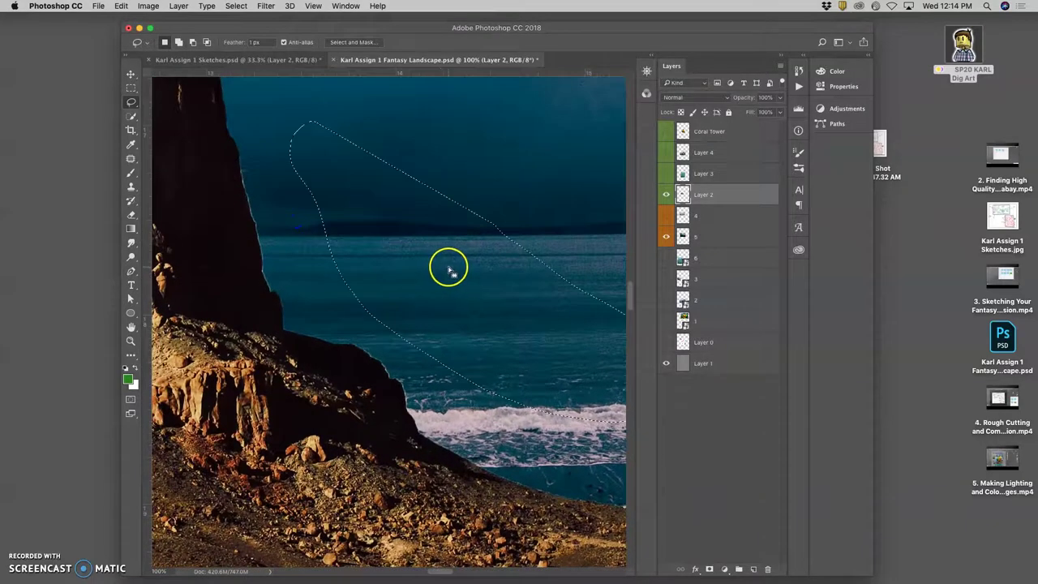
{"action": "key", "text": "super+minus"}
{"action": "key", "text": "super+d"}
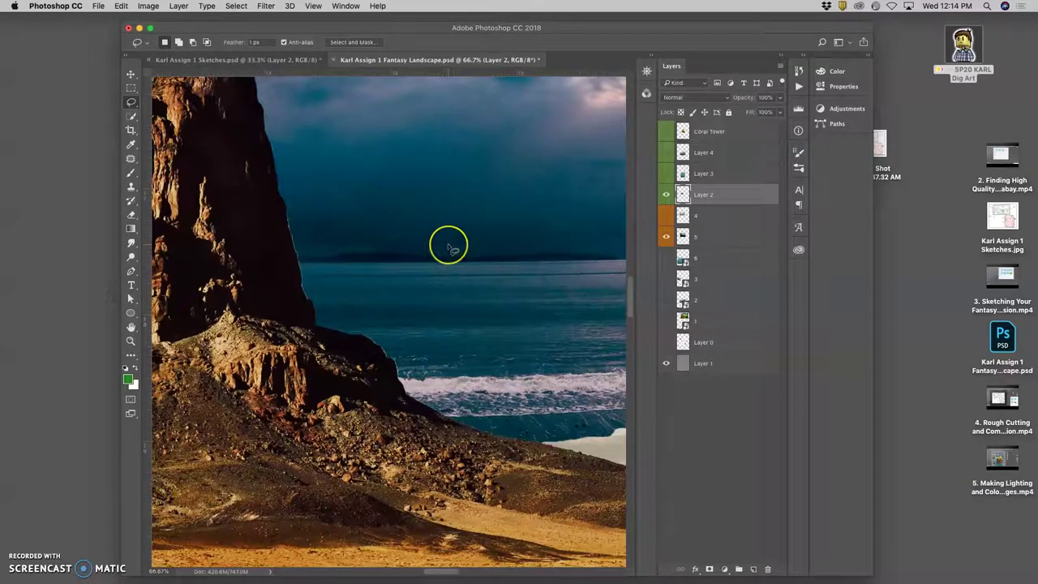
{"action": "key", "text": "super+minus"}
{"action": "key", "text": "super+minus"}
{"action": "key", "text": "super+minus"}
{"action": "key", "text": "super+minus"}
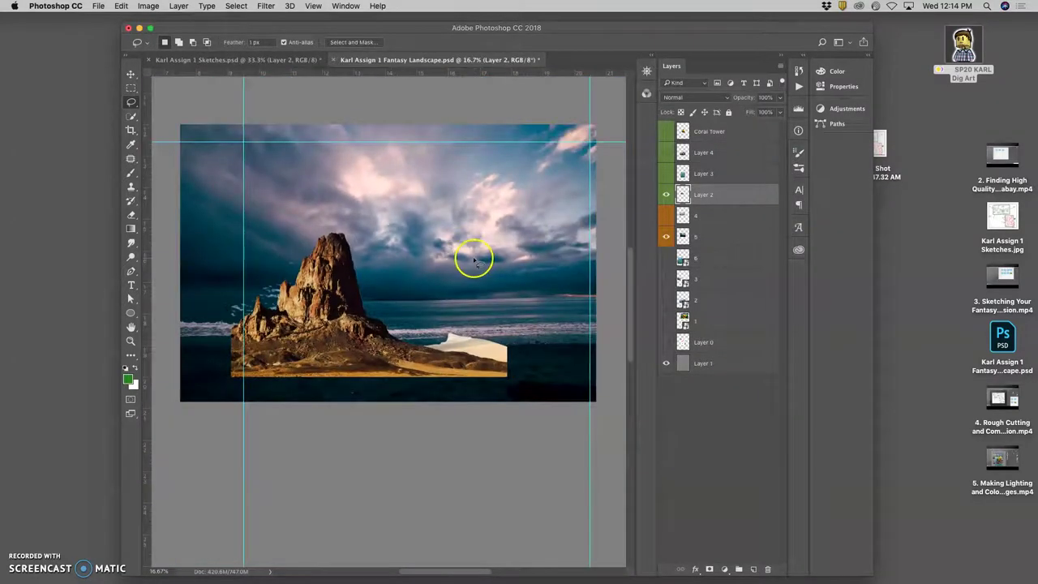
- Roll the document back in History to the Deselect state just before the Quick Selection
{"action": "left_click", "coordinate": [799, 71]}
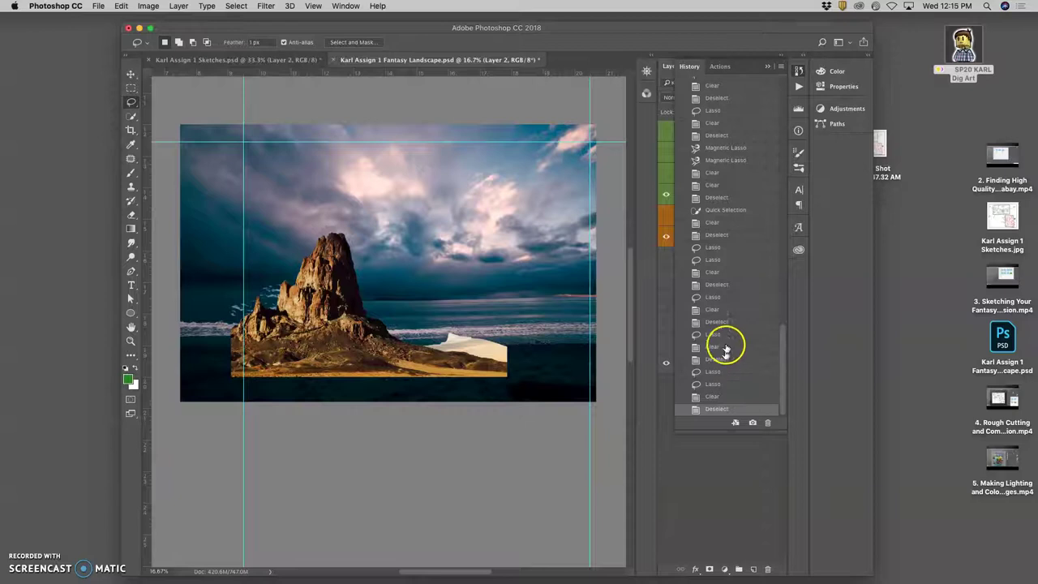
{"action": "left_click", "coordinate": [717, 198]}
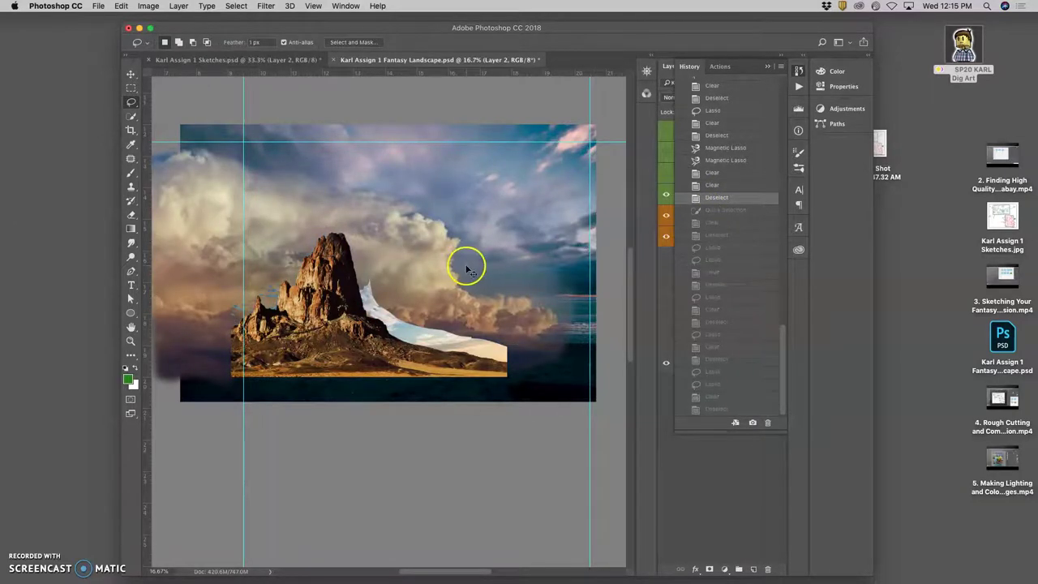
{"action": "key", "text": "super+plus"}
{"action": "key", "text": "super+plus"}
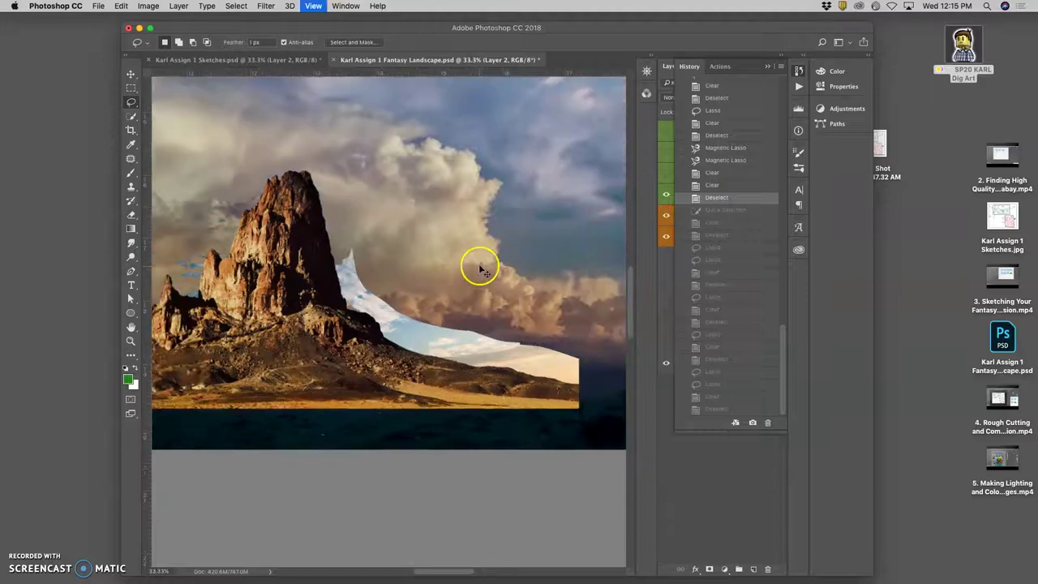
{"action": "key", "text": "super+minus"}
{"action": "key", "text": "super+minus"}
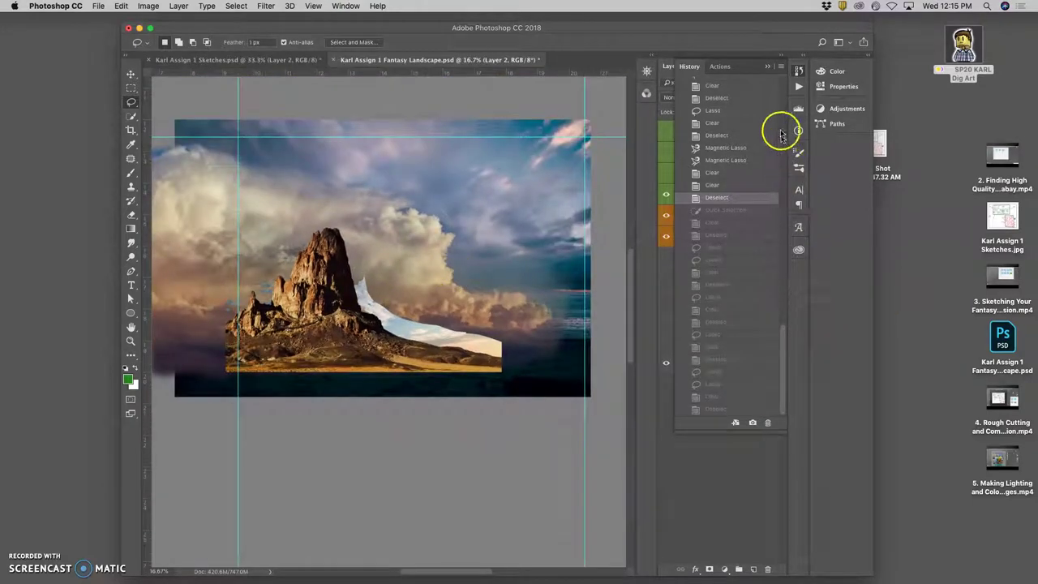
{"action": "left_click", "coordinate": [767, 67]}
{"action": "left_click", "coordinate": [667, 195]}
{"action": "left_click", "coordinate": [667, 195]}
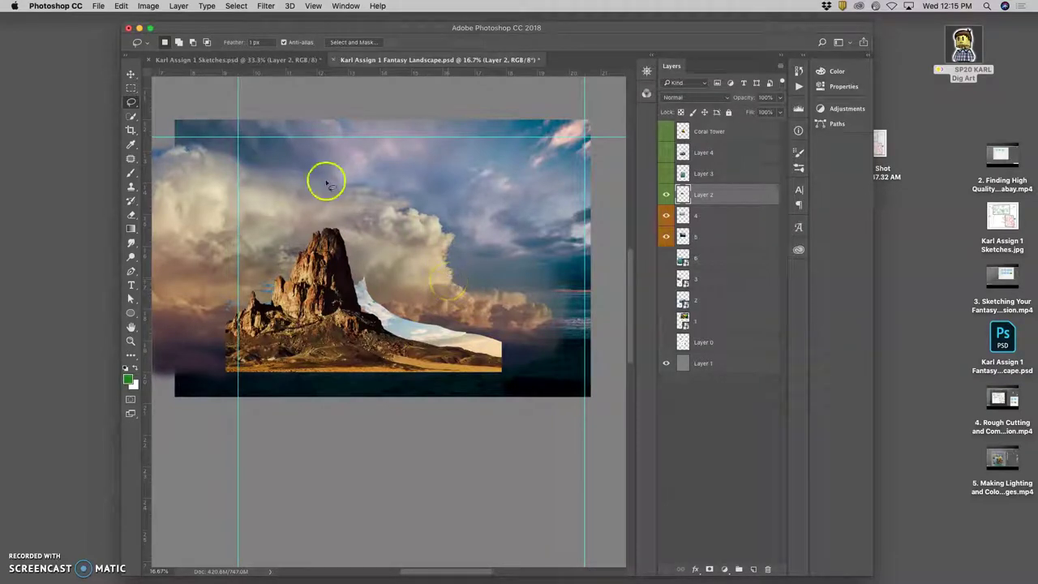
- Adjust Layer 2 with Levels: midtone input 1.09, output black 10 and output white 218
{"action": "left_click", "coordinate": [150, 7]}
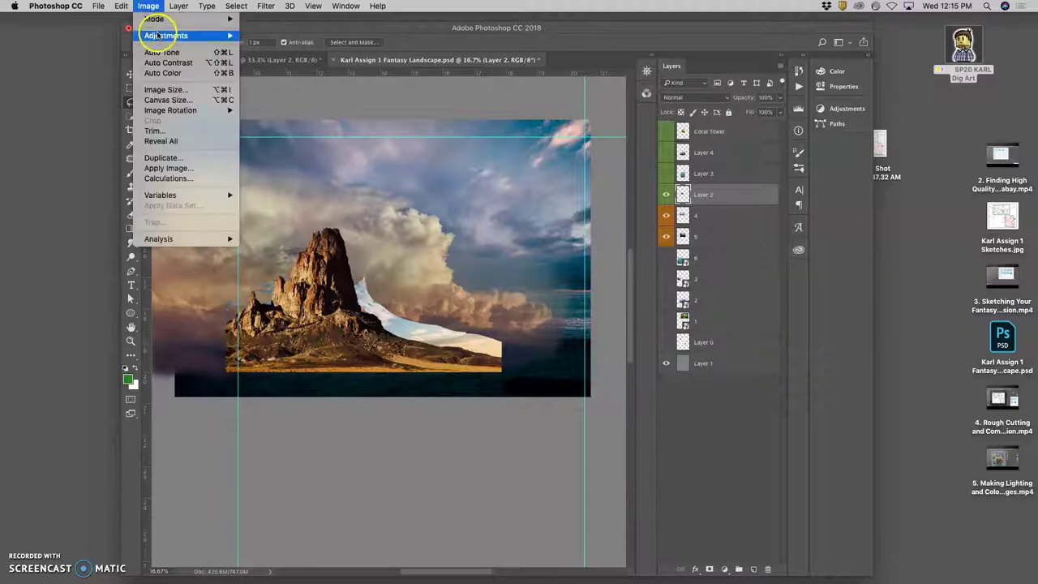
{"action": "mouse_move", "coordinate": [151, 35]}
{"action": "left_click", "coordinate": [300, 51]}
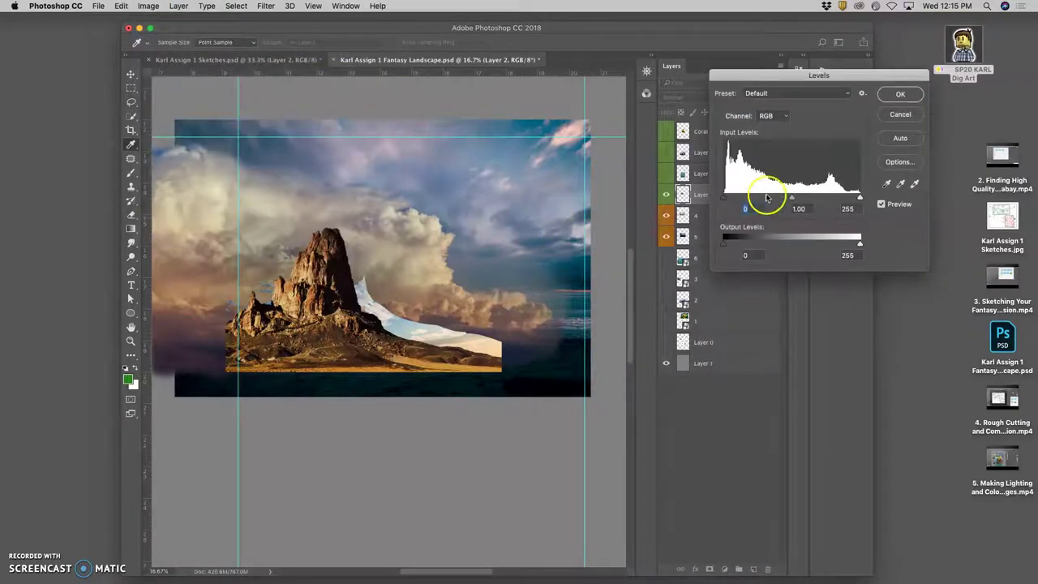
{"action": "left_click_drag", "start_coordinate": [860, 244], "coordinate": [839, 245]}
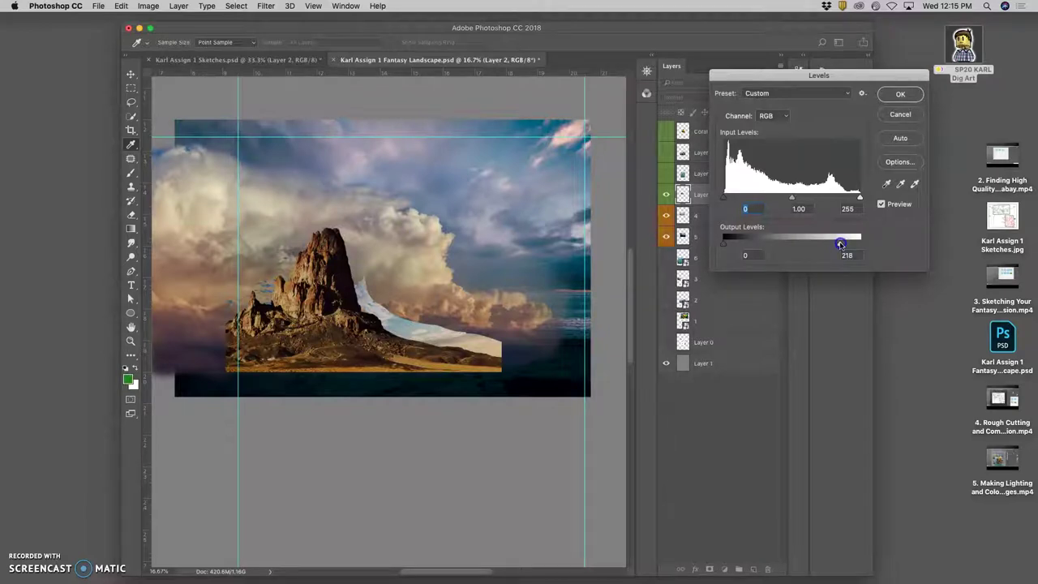
{"action": "mouse_move", "coordinate": [791, 199]}
{"action": "left_mouse_down"}
{"action": "mouse_move", "coordinate": [777, 201]}
{"action": "mouse_move", "coordinate": [800, 201]}
{"action": "mouse_move", "coordinate": [786, 200]}
{"action": "left_mouse_up"}
{"action": "left_click_drag", "start_coordinate": [725, 245], "coordinate": [730, 244]}
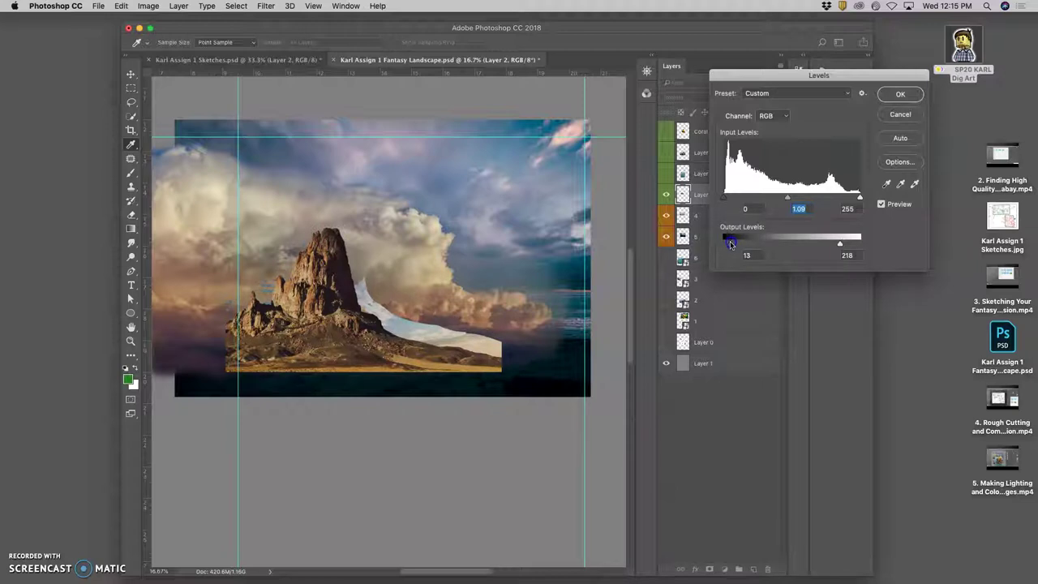
- Examine the toned-down rock up close along its edge against the sky and apply the Levels adjustment
{"action": "key", "text": "super+plus"}
{"action": "key", "text": "super+plus"}
{"action": "key", "text": "super+plus"}
{"action": "key", "text": "super+plus"}
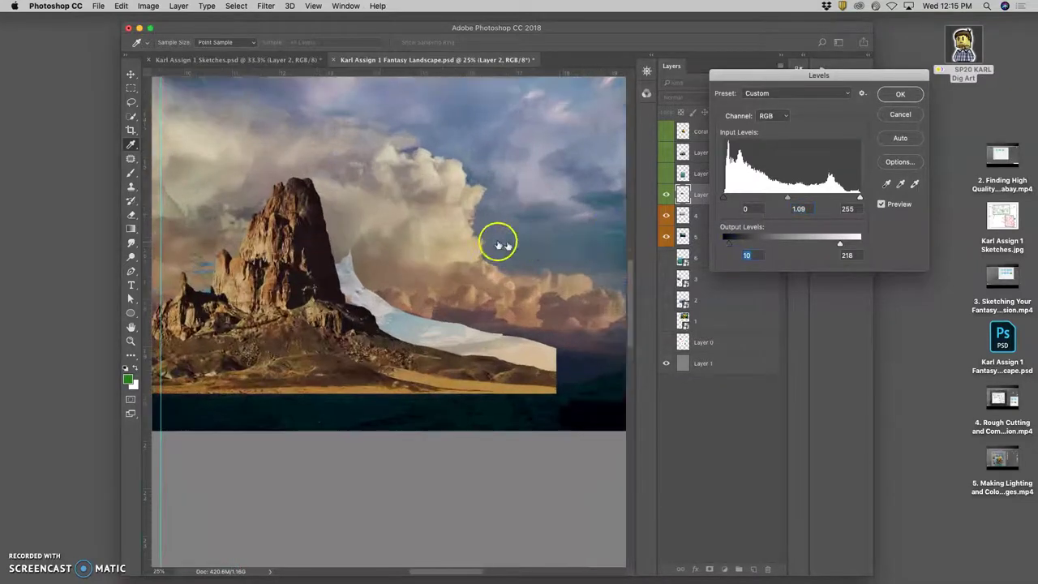
{"action": "scroll", "coordinate": [227, 219], "scroll_direction": "up", "scroll_amount": 5}
{"action": "scroll", "coordinate": [249, 169], "scroll_direction": "up", "scroll_amount": 5}
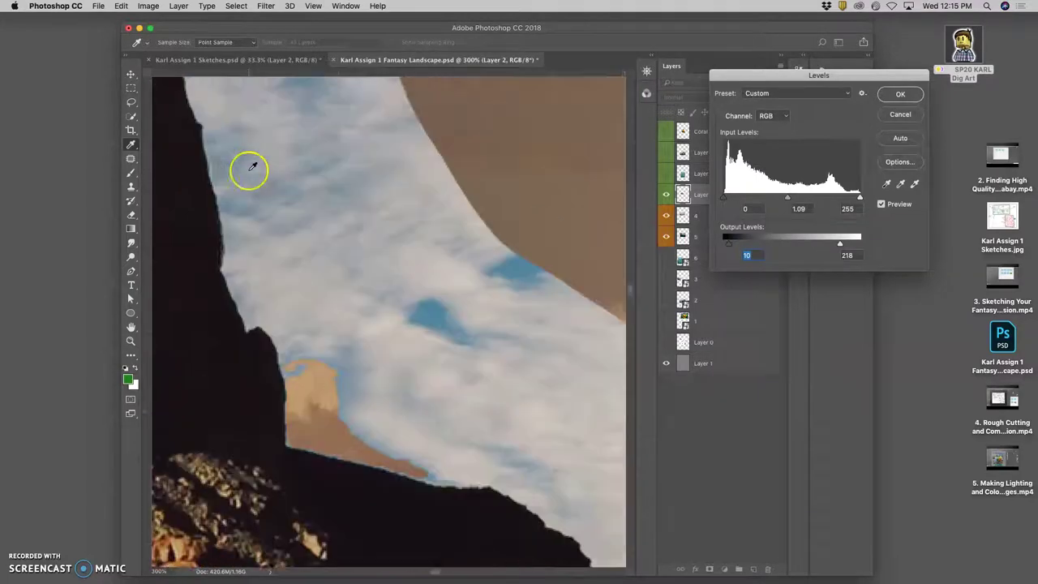
{"action": "scroll", "coordinate": [252, 170], "scroll_direction": "left", "scroll_amount": 3}
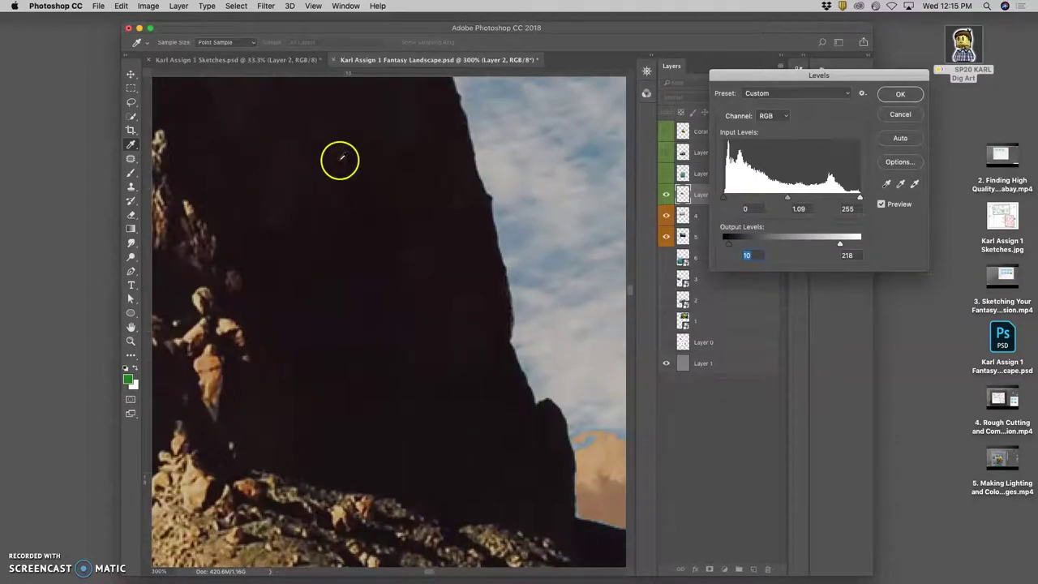
{"action": "scroll", "coordinate": [438, 197], "scroll_direction": "down", "scroll_amount": 5}
{"action": "scroll", "coordinate": [486, 221], "scroll_direction": "down", "scroll_amount": 3}
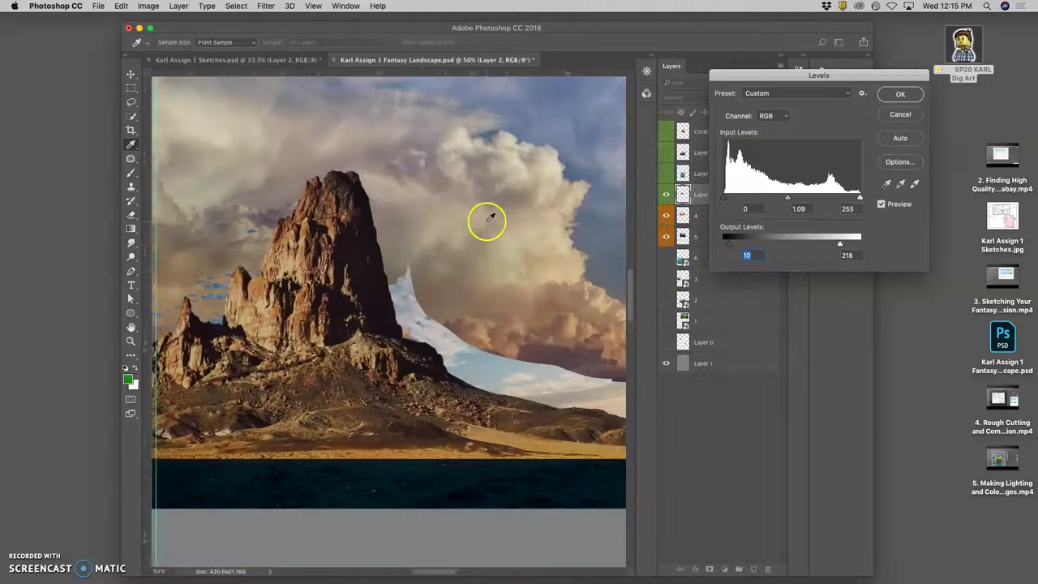
{"action": "scroll", "coordinate": [495, 220], "scroll_direction": "down", "scroll_amount": 1}
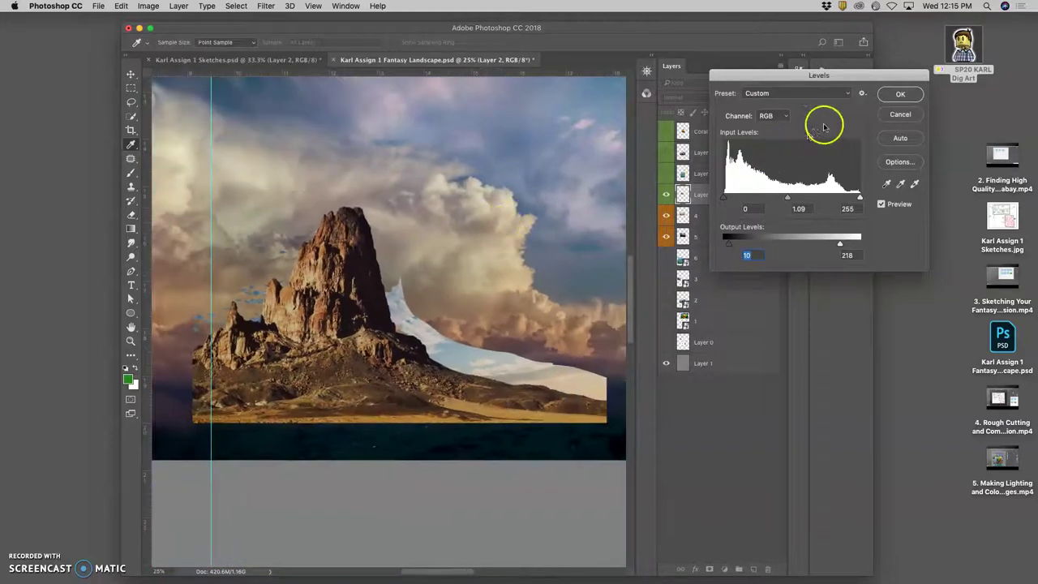
{"action": "left_click", "coordinate": [894, 95]}
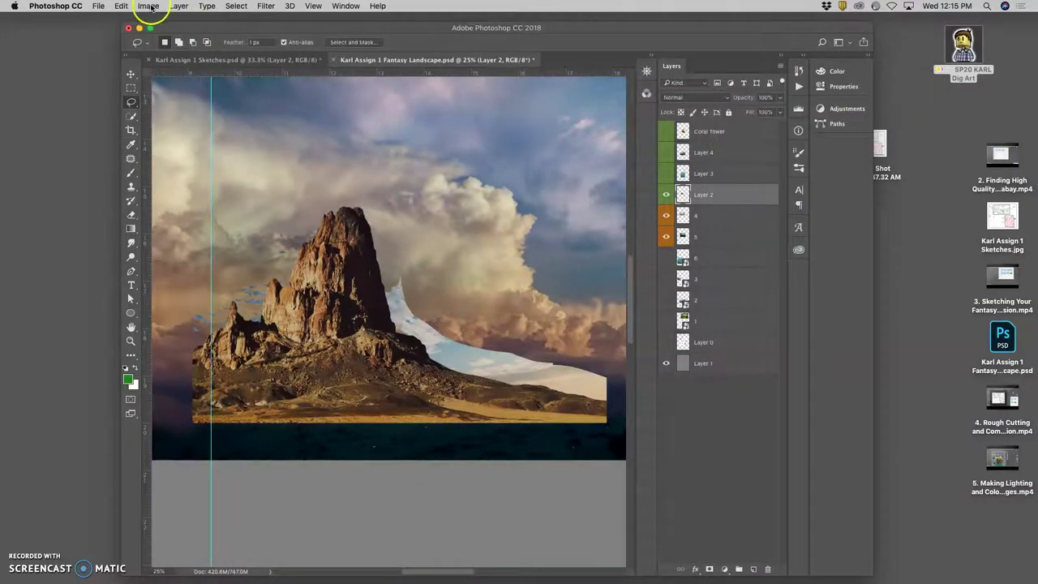
- Set Layer 2's midtone Color Balance to -9 cyan/red, +4 magenta/green and +19 yellow/blue
{"action": "left_click", "coordinate": [151, 7]}
{"action": "mouse_move", "coordinate": [173, 33]}
{"action": "left_click", "coordinate": [286, 100]}
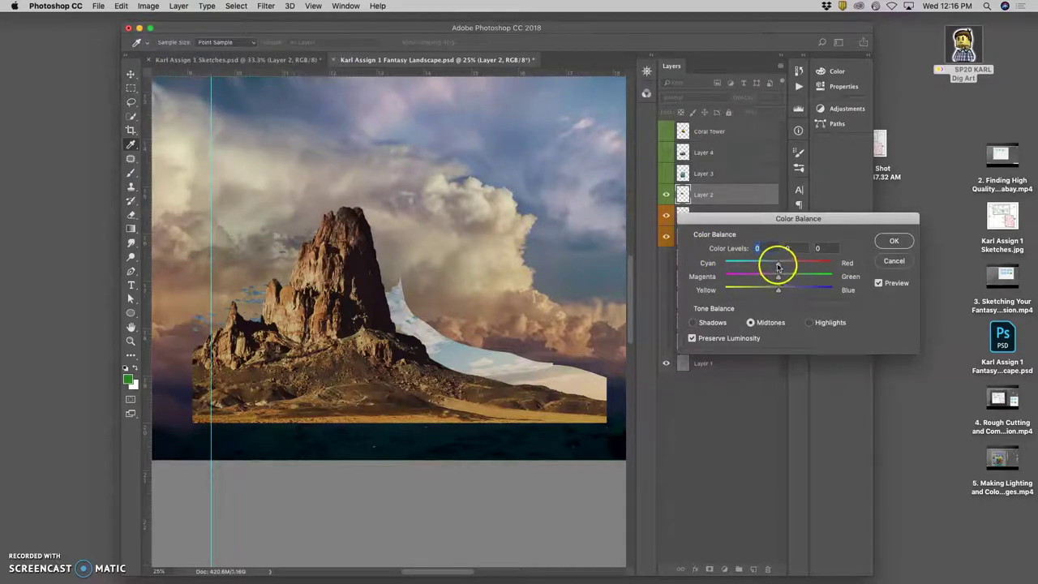
{"action": "left_click_drag", "start_coordinate": [778, 266], "coordinate": [789, 291]}
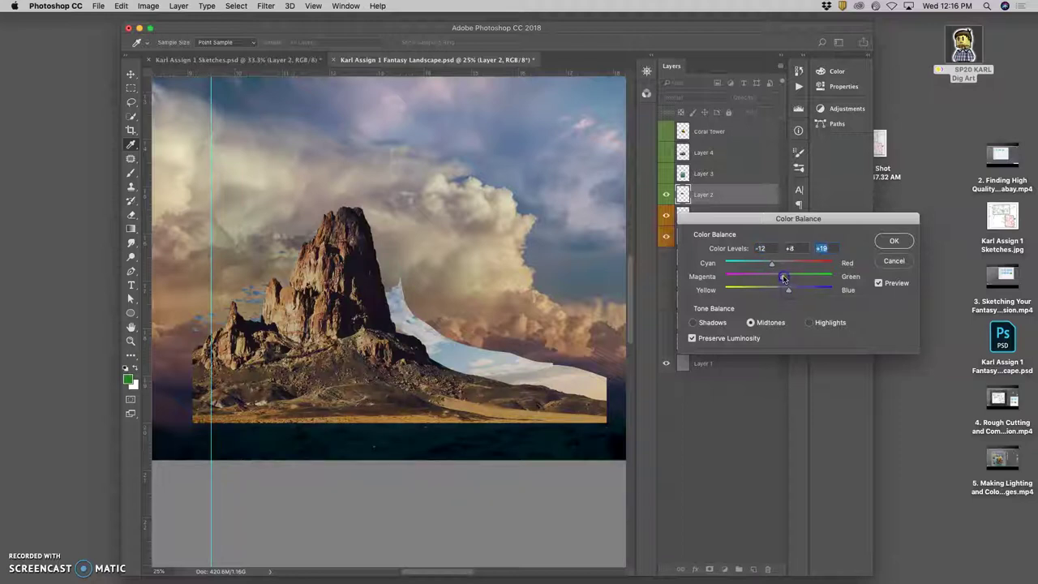
{"action": "left_click", "coordinate": [781, 278]}
{"action": "left_click", "coordinate": [773, 264]}
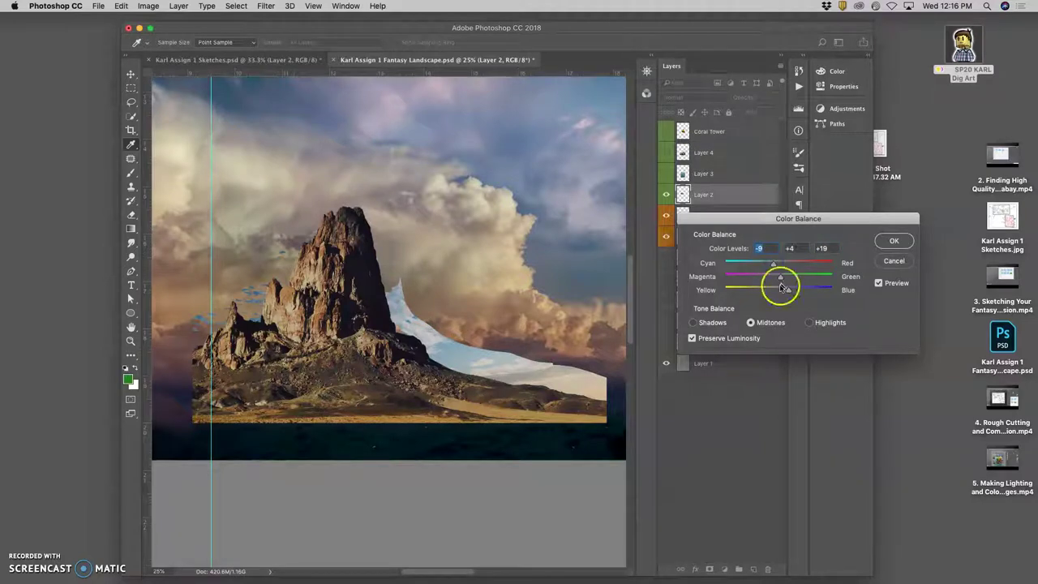
- Shift the highlights slightly toward yellow and cyan and apply the Color Balance to Layer 2
{"action": "left_click", "coordinate": [809, 322]}
{"action": "left_click_drag", "start_coordinate": [780, 295], "coordinate": [776, 290]}
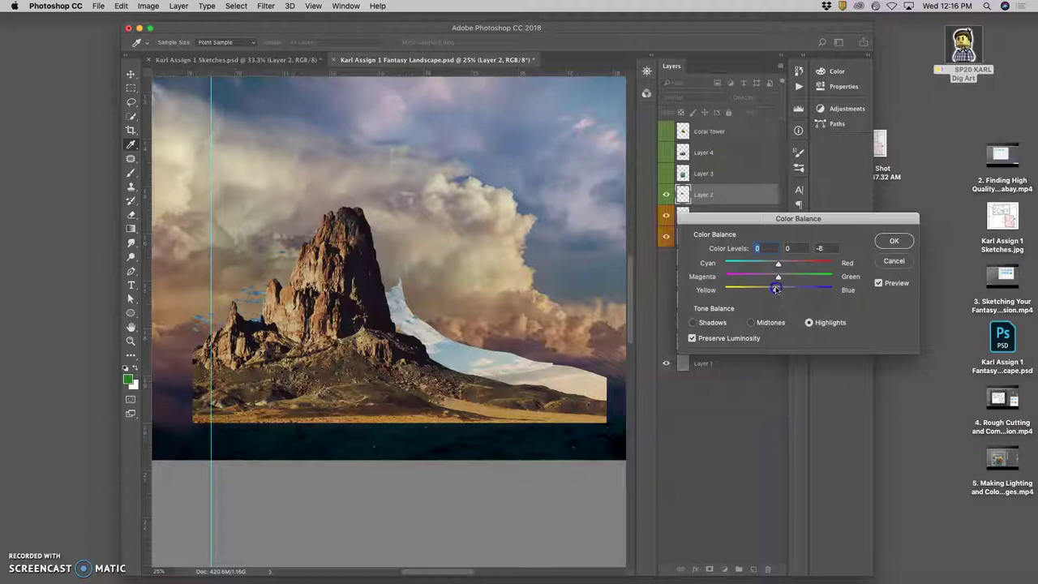
{"action": "left_click_drag", "start_coordinate": [778, 265], "coordinate": [773, 267]}
{"action": "left_click", "coordinate": [893, 241]}
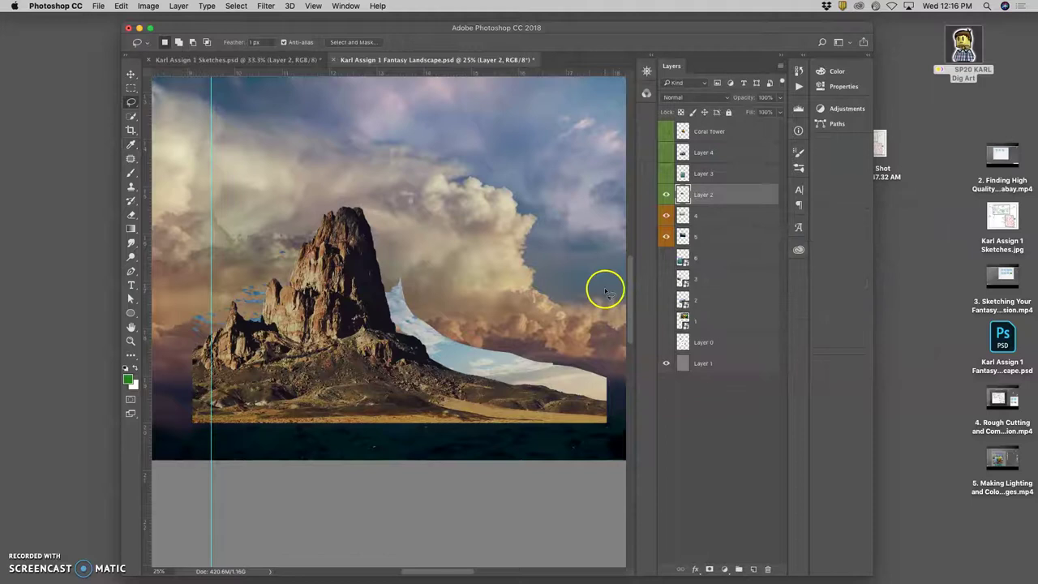
- Lasso and delete the original sky beside the rock tower's dark cliff face on Layer 2, then trim the light fringe left on its edge
{"action": "scroll", "coordinate": [585, 290], "scroll_direction": "up", "scroll_amount": 8}
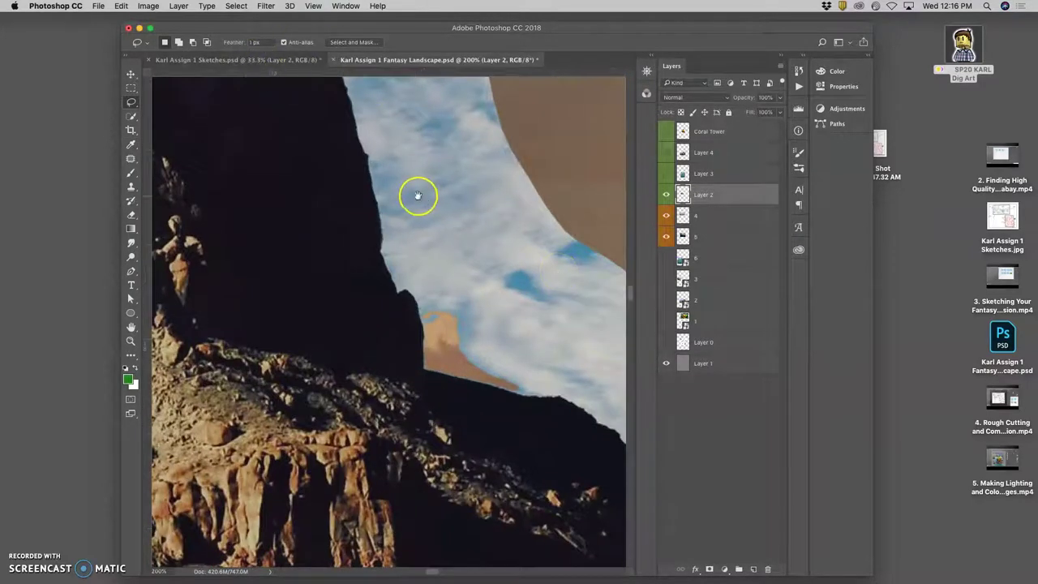
{"action": "left_click_drag", "start_coordinate": [396, 228], "coordinate": [334, 327]}
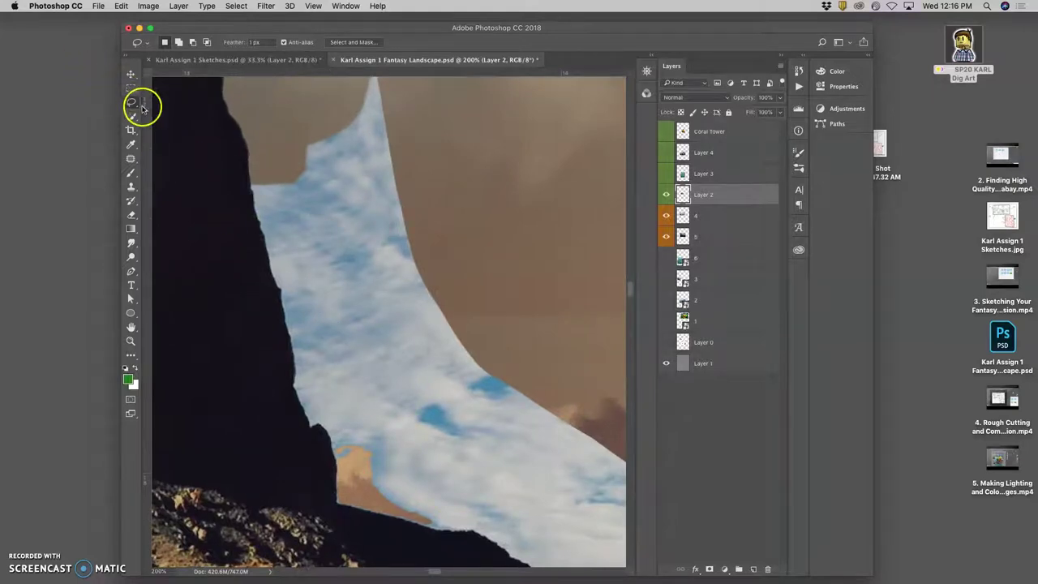
{"action": "left_click", "coordinate": [252, 189]}
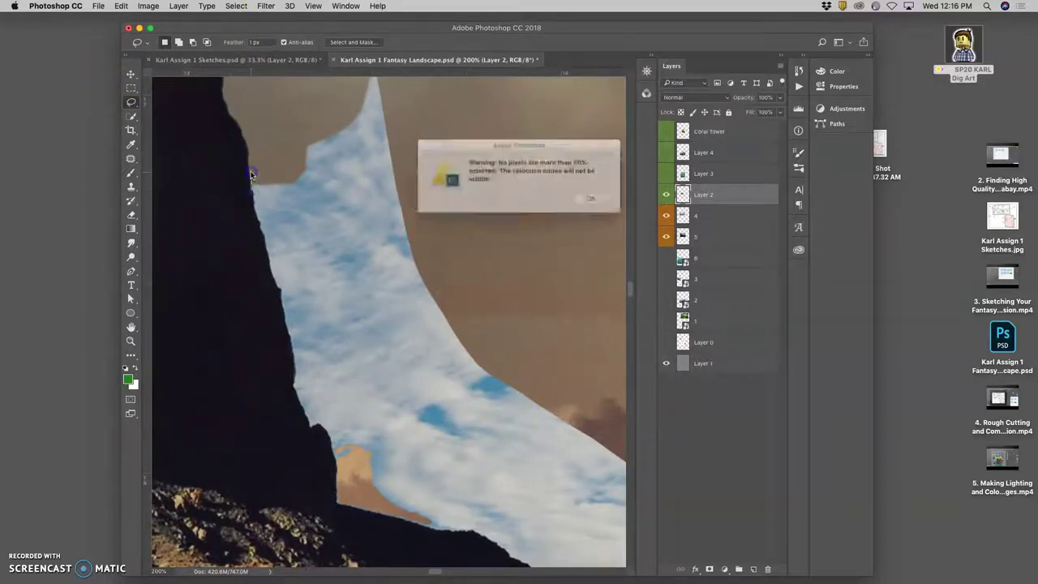
{"action": "left_click", "coordinate": [602, 203]}
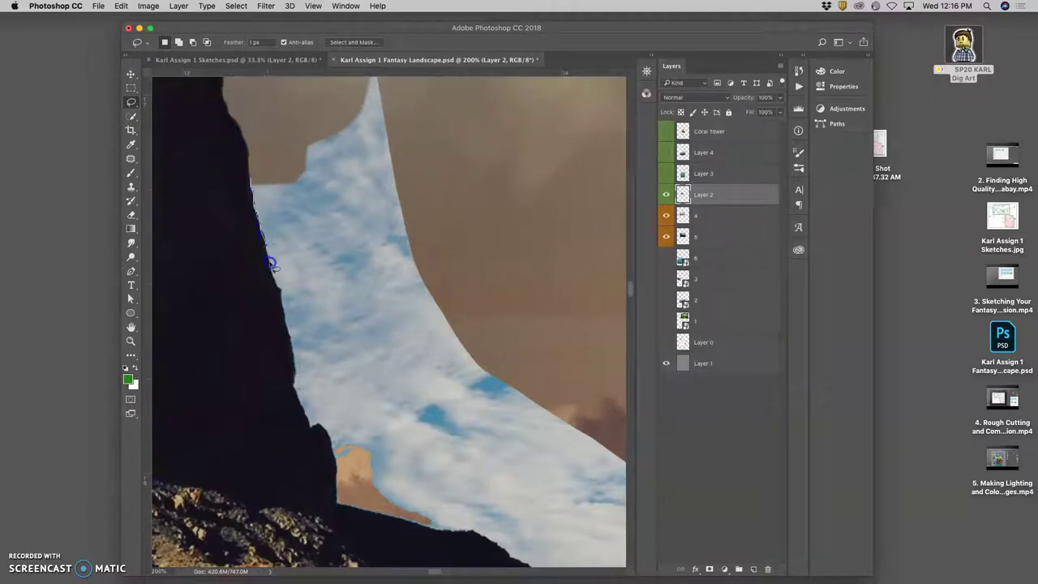
{"action": "left_click_drag", "start_coordinate": [284, 307], "coordinate": [295, 350]}
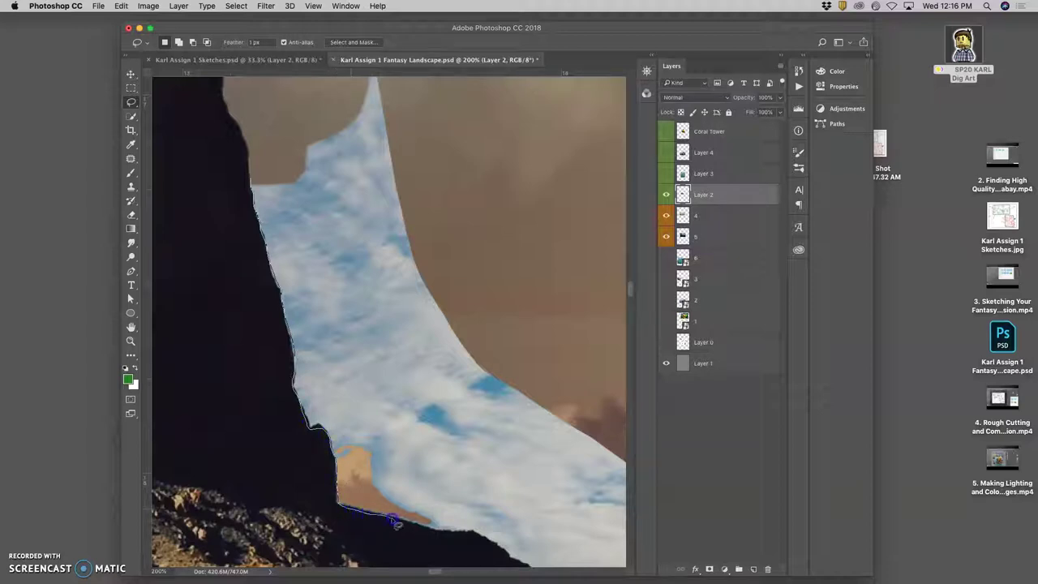
{"action": "mouse_move", "coordinate": [456, 533]}
{"action": "left_mouse_down"}
{"action": "mouse_move", "coordinate": [515, 473]}
{"action": "mouse_move", "coordinate": [515, 348]}
{"action": "mouse_move", "coordinate": [451, 150]}
{"action": "mouse_move", "coordinate": [398, 84]}
{"action": "mouse_move", "coordinate": [343, 73]}
{"action": "mouse_move", "coordinate": [288, 119]}
{"action": "left_mouse_up"}
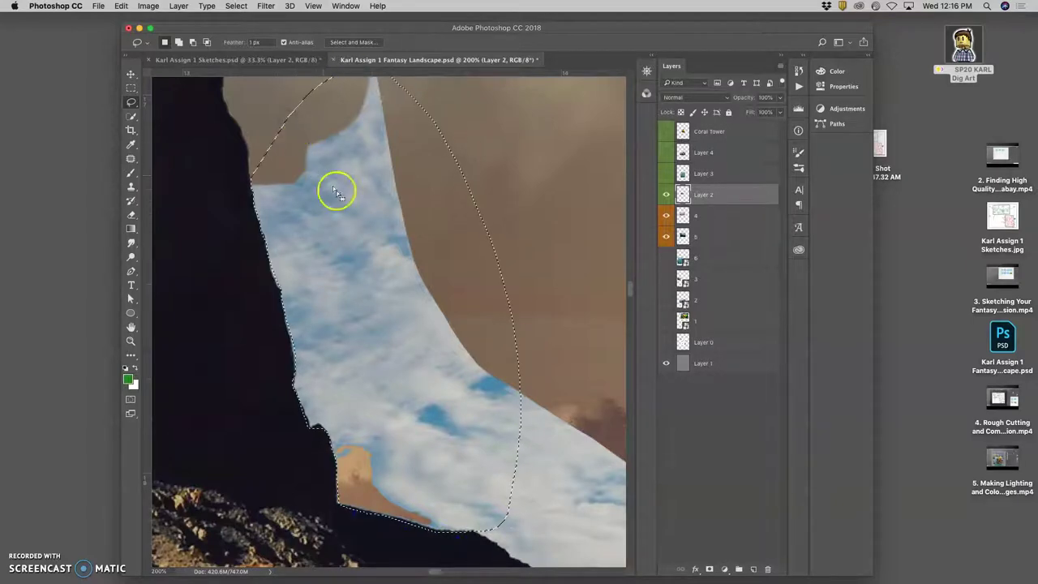
{"action": "key", "text": "Delete"}
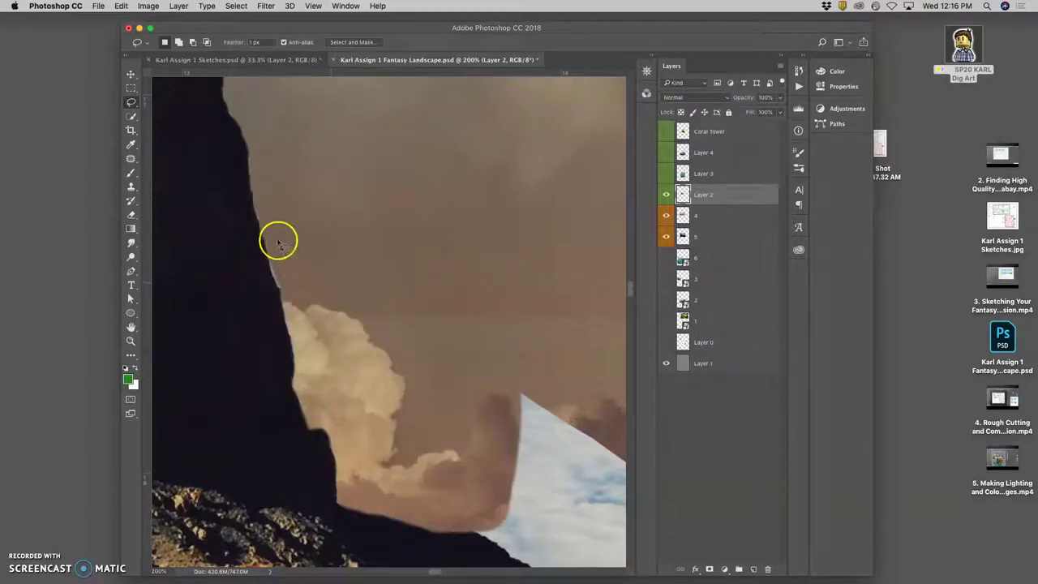
{"action": "mouse_move", "coordinate": [267, 238]}
{"action": "left_mouse_down"}
{"action": "mouse_move", "coordinate": [286, 294]}
{"action": "mouse_move", "coordinate": [284, 256]}
{"action": "left_mouse_up"}
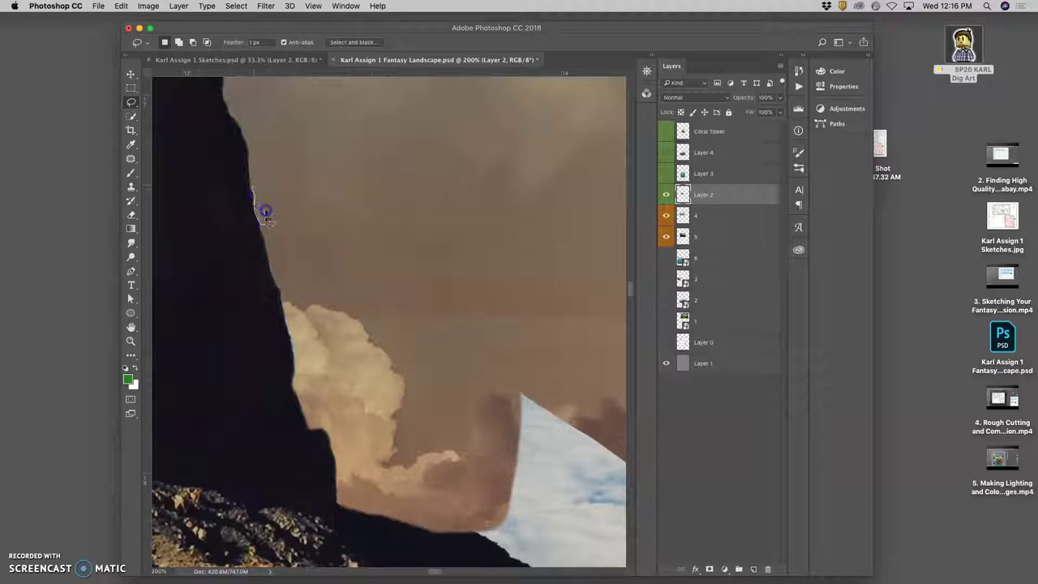
{"action": "left_click_drag", "start_coordinate": [266, 205], "coordinate": [264, 213]}
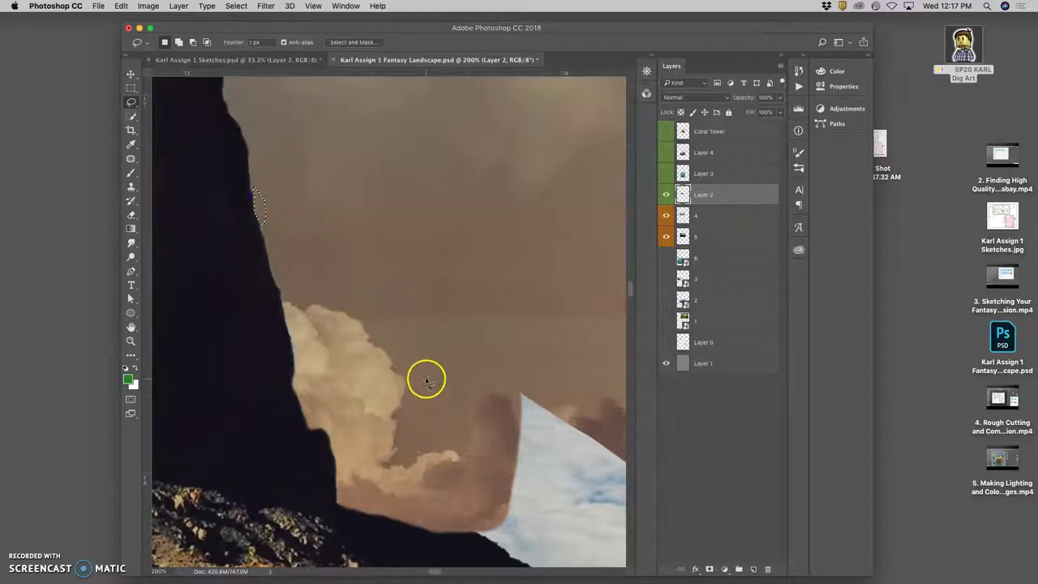
- Lasso and delete the cloudy sky wedge along the dark stepped slope at the cliff's foot, and clear the selection
{"action": "left_click_drag", "start_coordinate": [426, 378], "coordinate": [255, 190]}
{"action": "mouse_move", "coordinate": [371, 190]}
{"action": "left_mouse_down"}
{"action": "mouse_move", "coordinate": [320, 227]}
{"action": "mouse_move", "coordinate": [299, 328]}
{"action": "left_mouse_up"}
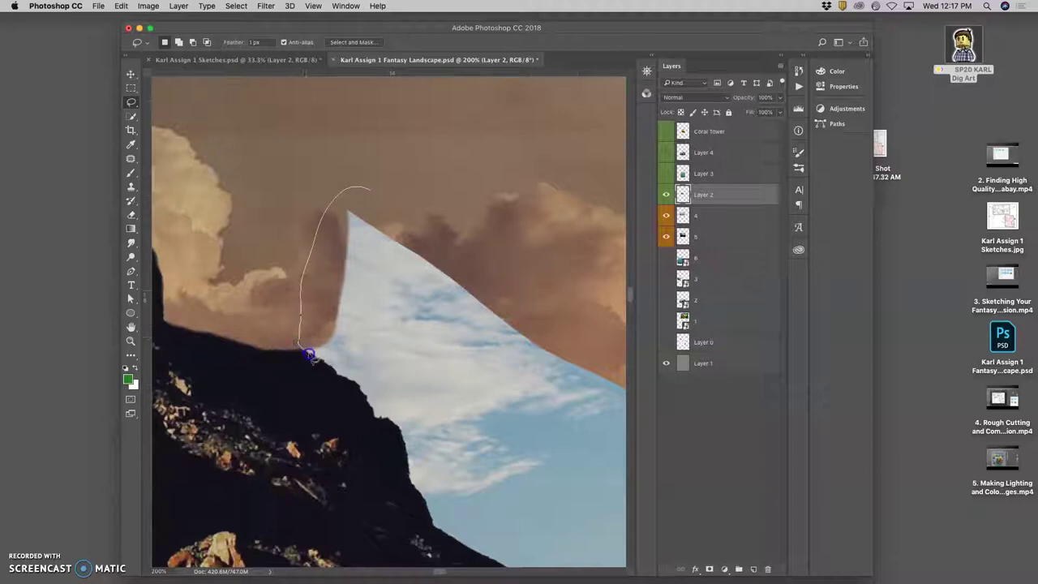
{"action": "left_click_drag", "start_coordinate": [316, 357], "coordinate": [318, 358]}
{"action": "left_click", "coordinate": [293, 332]}
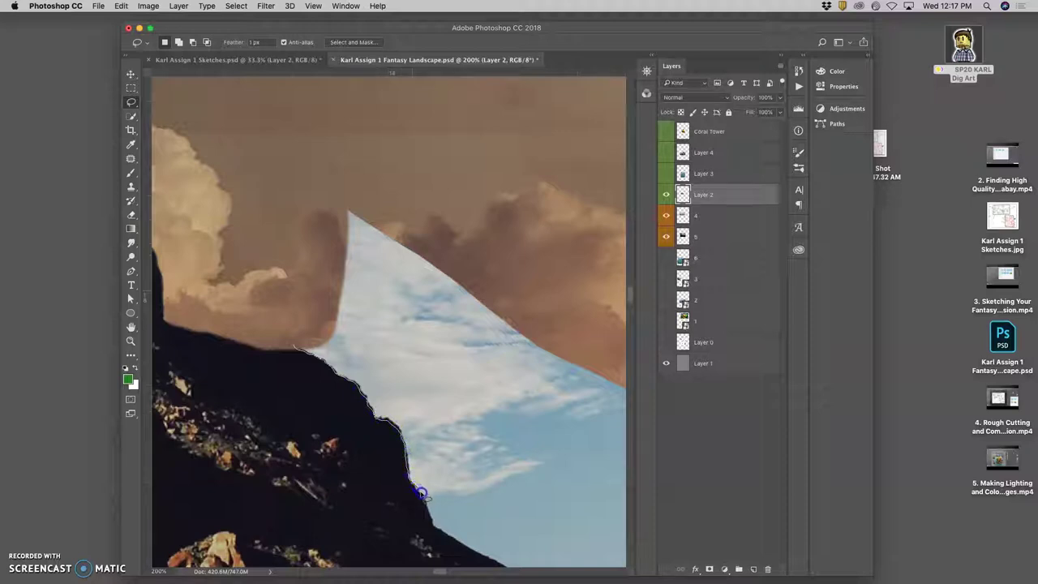
{"action": "mouse_move", "coordinate": [442, 537]}
{"action": "left_mouse_down"}
{"action": "mouse_move", "coordinate": [576, 454]}
{"action": "mouse_move", "coordinate": [583, 296]}
{"action": "mouse_move", "coordinate": [421, 185]}
{"action": "mouse_move", "coordinate": [332, 178]}
{"action": "mouse_move", "coordinate": [287, 248]}
{"action": "mouse_move", "coordinate": [290, 275]}
{"action": "left_mouse_up"}
{"action": "key", "text": "Delete"}
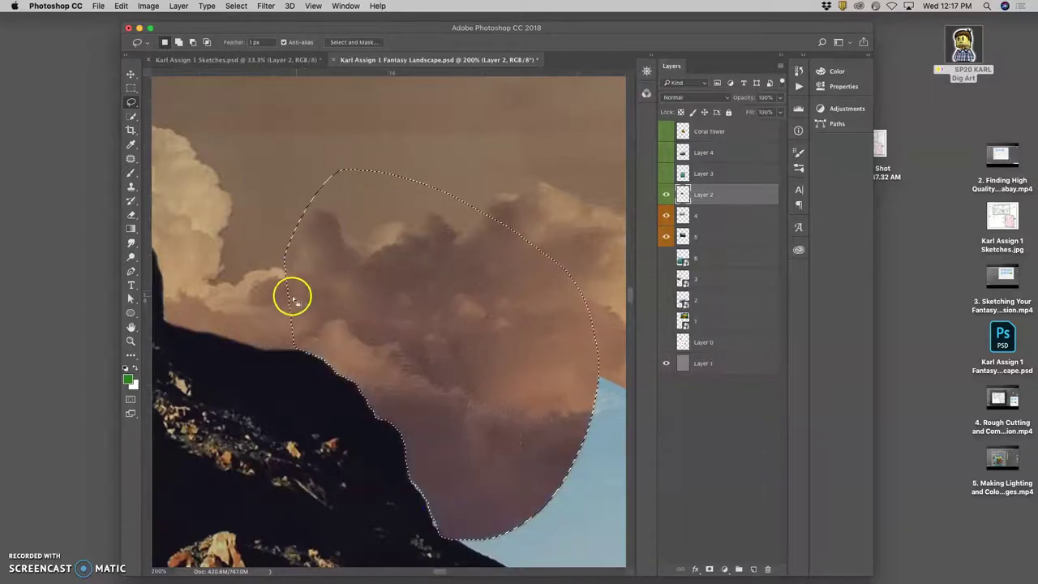
{"action": "key", "text": "super+d"}
- Lasso along the upper edge of the rubble slope and delete the blue sky directly above it
{"action": "mouse_move", "coordinate": [409, 334]}
{"action": "left_mouse_down"}
{"action": "mouse_move", "coordinate": [299, 148]}
{"action": "mouse_move", "coordinate": [252, 224]}
{"action": "left_mouse_up"}
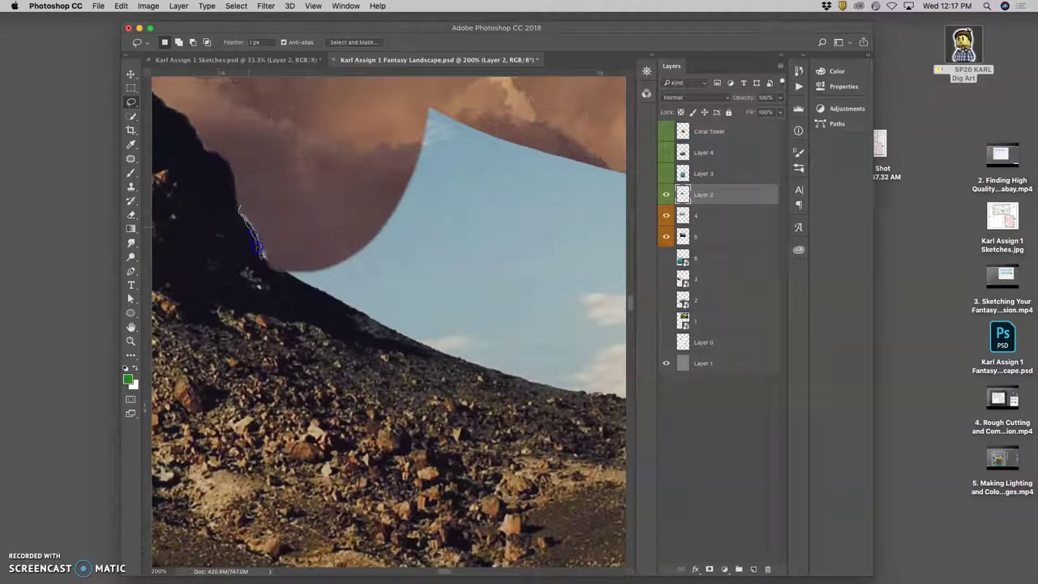
{"action": "left_click_drag", "start_coordinate": [292, 279], "coordinate": [310, 289]}
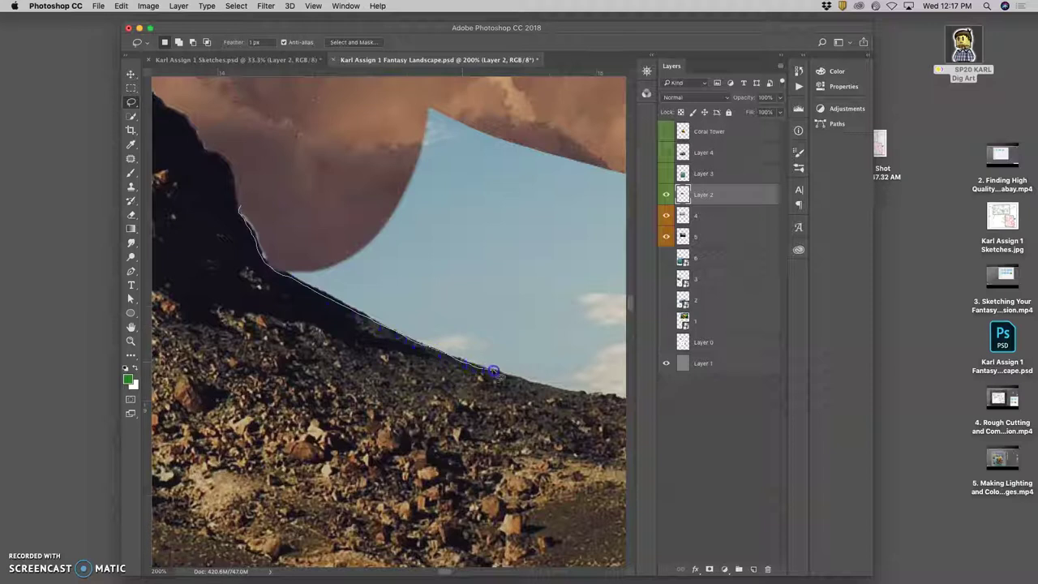
{"action": "mouse_move", "coordinate": [539, 375]}
{"action": "left_mouse_down"}
{"action": "mouse_move", "coordinate": [560, 217]}
{"action": "mouse_move", "coordinate": [524, 150]}
{"action": "mouse_move", "coordinate": [441, 102]}
{"action": "mouse_move", "coordinate": [389, 90]}
{"action": "left_mouse_up"}
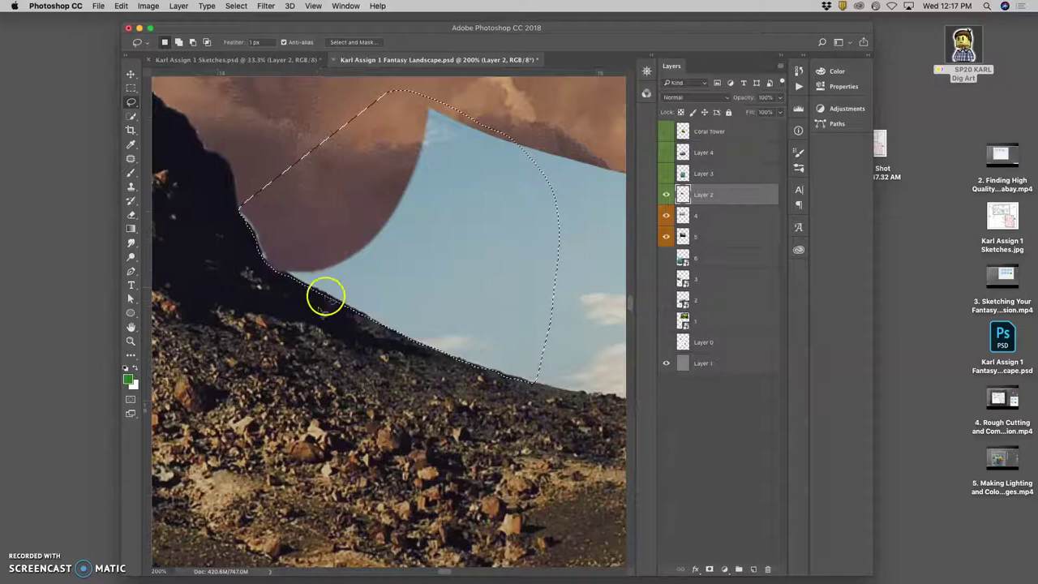
{"action": "key", "text": "Delete"}
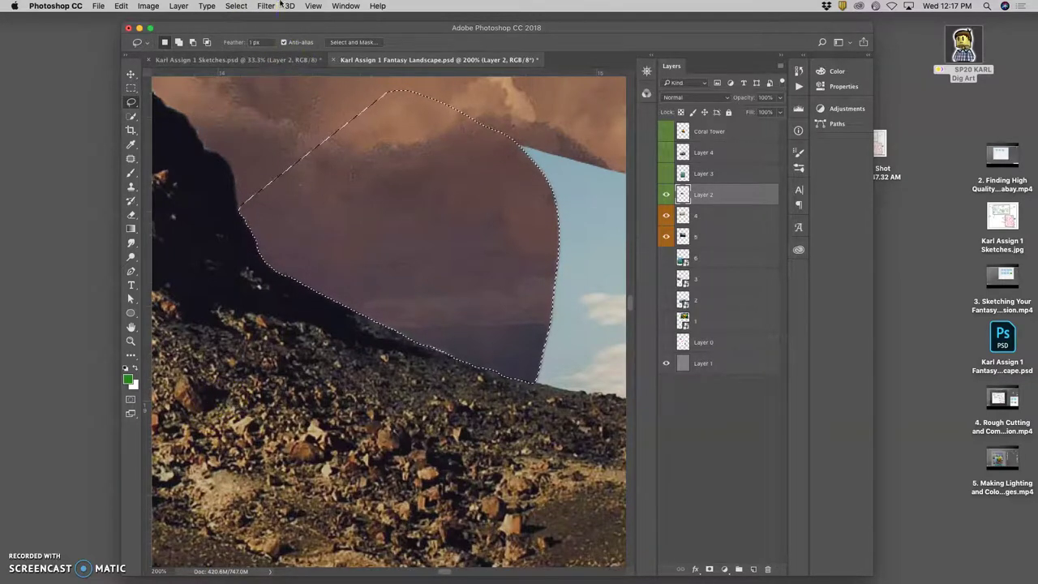
- Inspect the rubble slope's cut edge up close and remove the light fringe remaining along it
{"action": "left_click", "coordinate": [313, 6]}
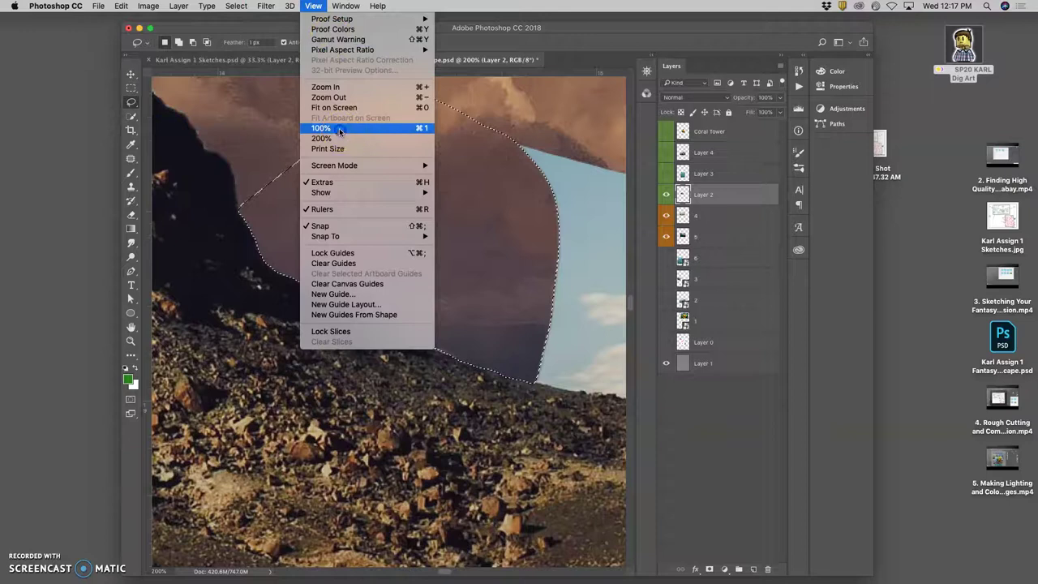
{"action": "left_click", "coordinate": [339, 131]}
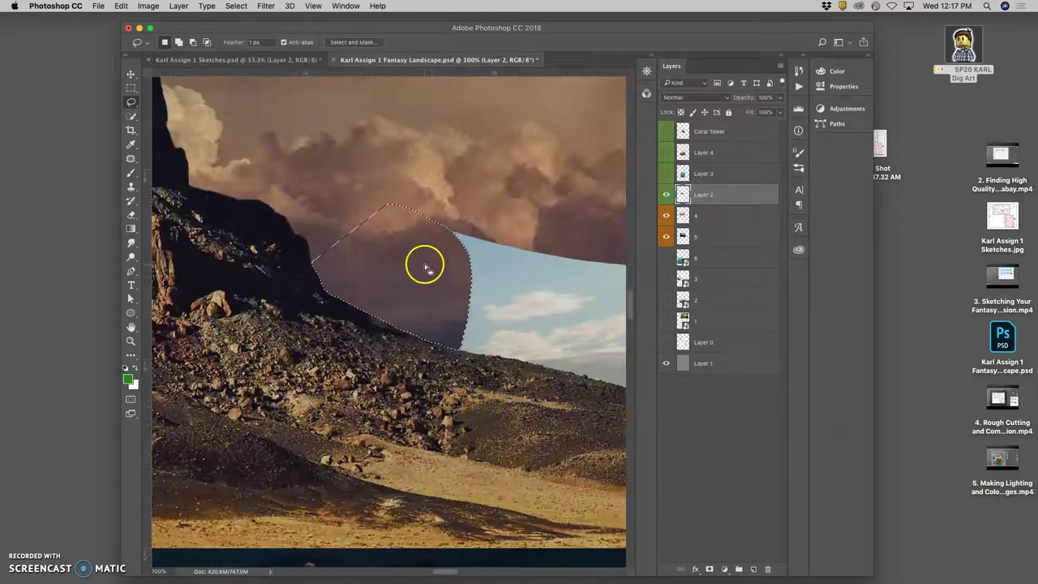
{"action": "key", "text": "super+plus"}
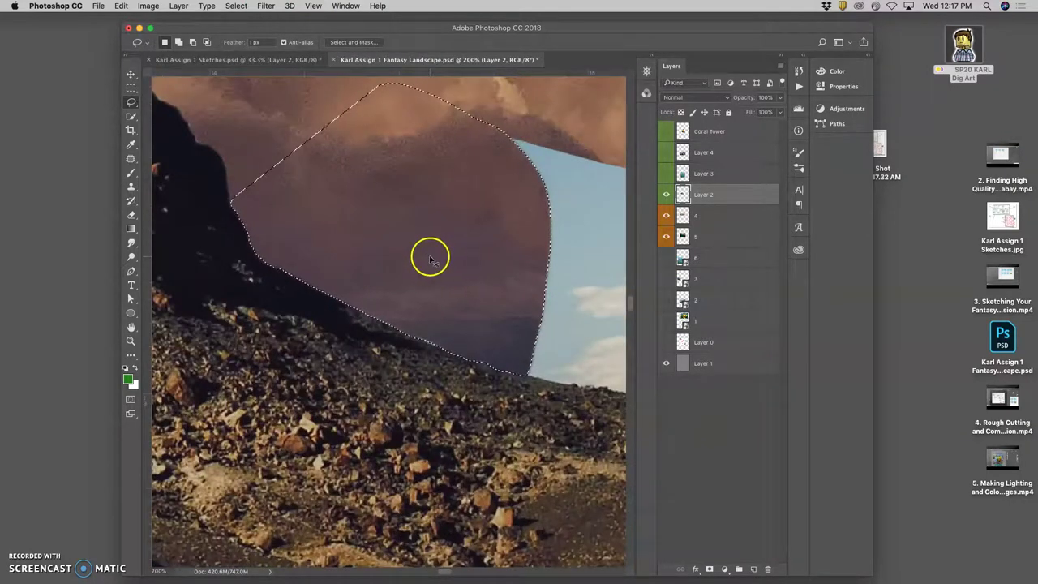
{"action": "key", "text": "super+plus"}
{"action": "key", "text": "super+plus"}
{"action": "key", "text": "super+plus"}
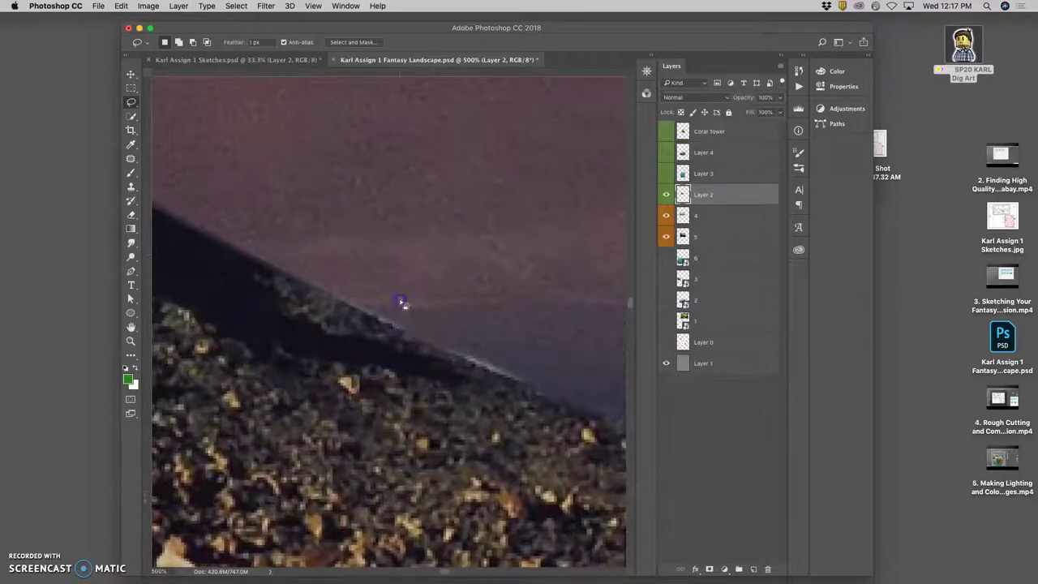
{"action": "left_click_drag", "start_coordinate": [395, 325], "coordinate": [397, 324]}
{"action": "left_click", "coordinate": [439, 272]}
{"action": "key", "text": "super+minus"}
{"action": "key", "text": "super+minus"}
{"action": "key", "text": "super+minus"}
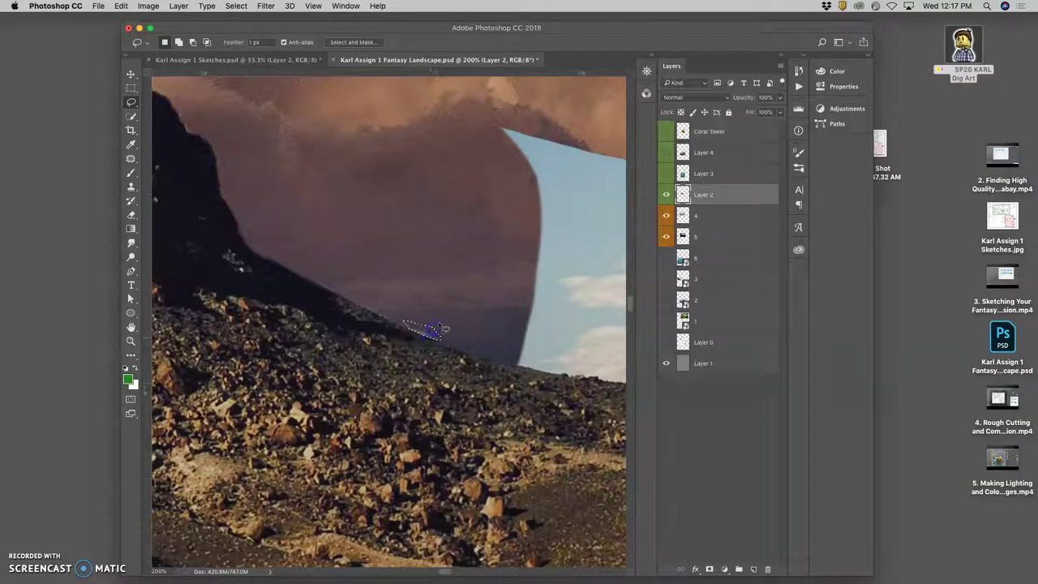
{"action": "left_click", "coordinate": [452, 301]}
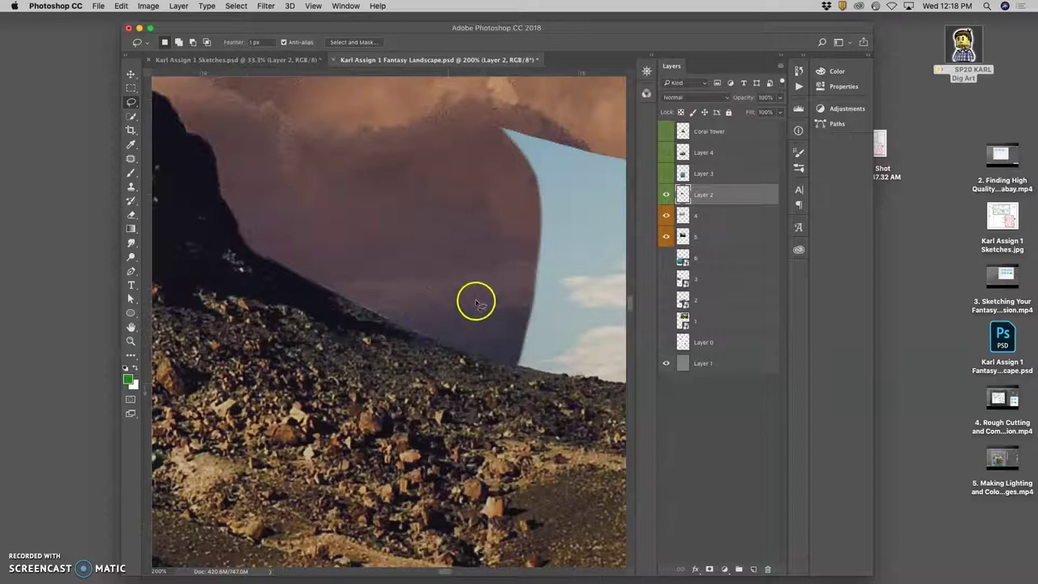
- Trace the next stretch of the descending hillside with the Lasso and delete the sky and white clouds above it
{"action": "left_click_drag", "start_coordinate": [477, 275], "coordinate": [254, 249]}
{"action": "mouse_move", "coordinate": [317, 98]}
{"action": "left_mouse_down"}
{"action": "mouse_move", "coordinate": [269, 97]}
{"action": "mouse_move", "coordinate": [257, 133]}
{"action": "mouse_move", "coordinate": [266, 224]}
{"action": "mouse_move", "coordinate": [288, 284]}
{"action": "left_mouse_up"}
{"action": "left_click_drag", "start_coordinate": [301, 340], "coordinate": [302, 342]}
{"action": "left_click", "coordinate": [284, 336]}
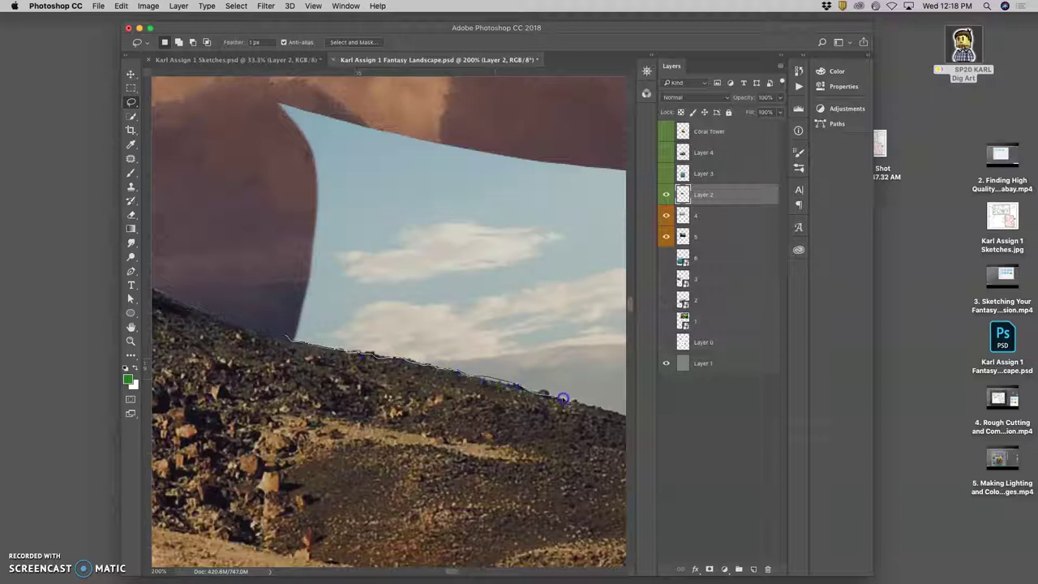
{"action": "mouse_move", "coordinate": [601, 311]}
{"action": "left_mouse_down"}
{"action": "mouse_move", "coordinate": [559, 168]}
{"action": "mouse_move", "coordinate": [355, 98]}
{"action": "mouse_move", "coordinate": [276, 91]}
{"action": "mouse_move", "coordinate": [243, 162]}
{"action": "left_mouse_up"}
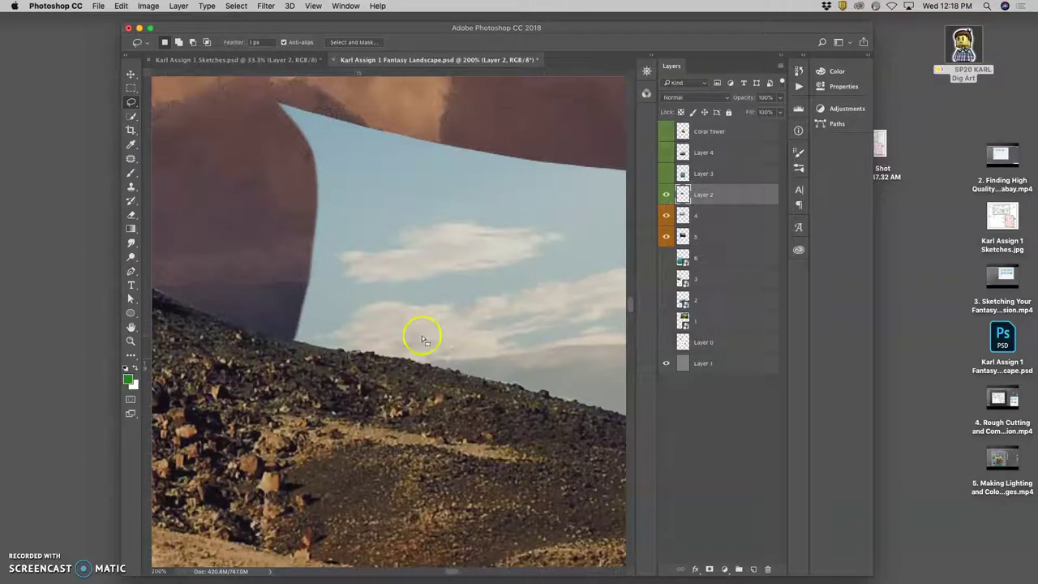
{"action": "key", "text": "BackSpace"}
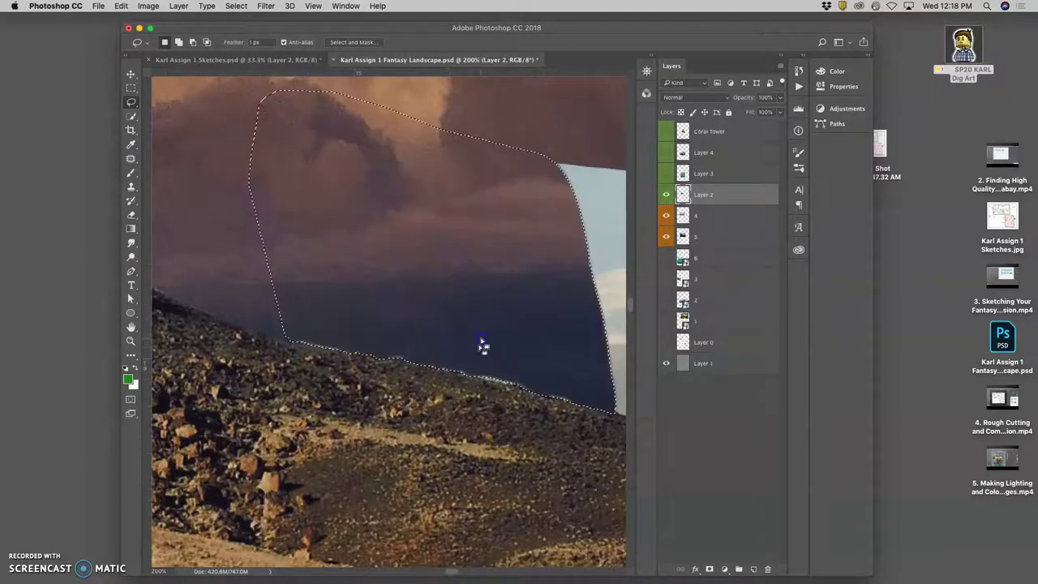
- Lasso and remove the small bright sky remnants along the freshly cut hillside edge
{"action": "left_click", "coordinate": [484, 388]}
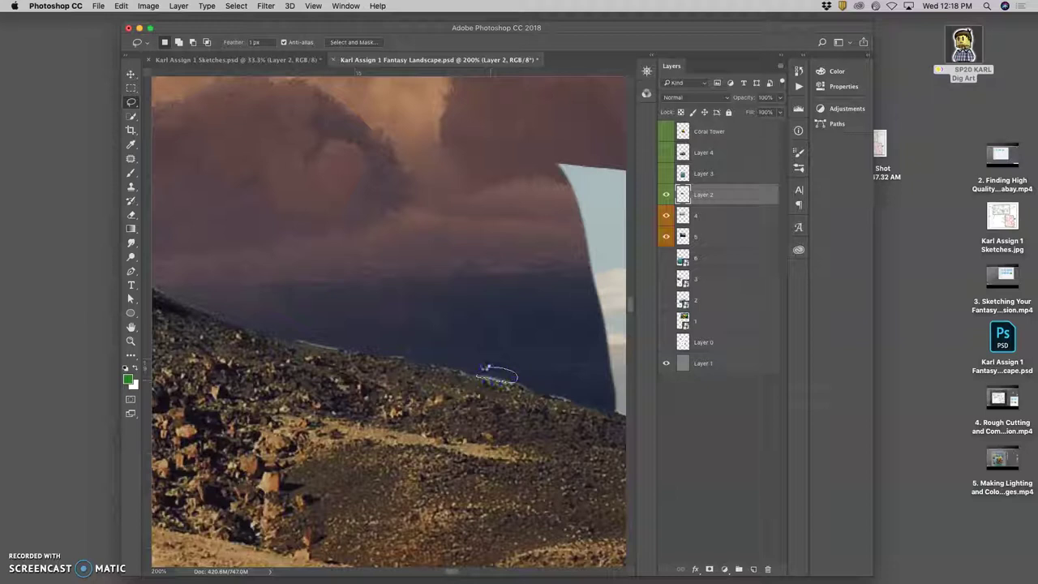
{"action": "left_click", "coordinate": [347, 342]}
{"action": "left_click", "coordinate": [459, 344]}
{"action": "left_click_drag", "start_coordinate": [549, 351], "coordinate": [383, 216]}
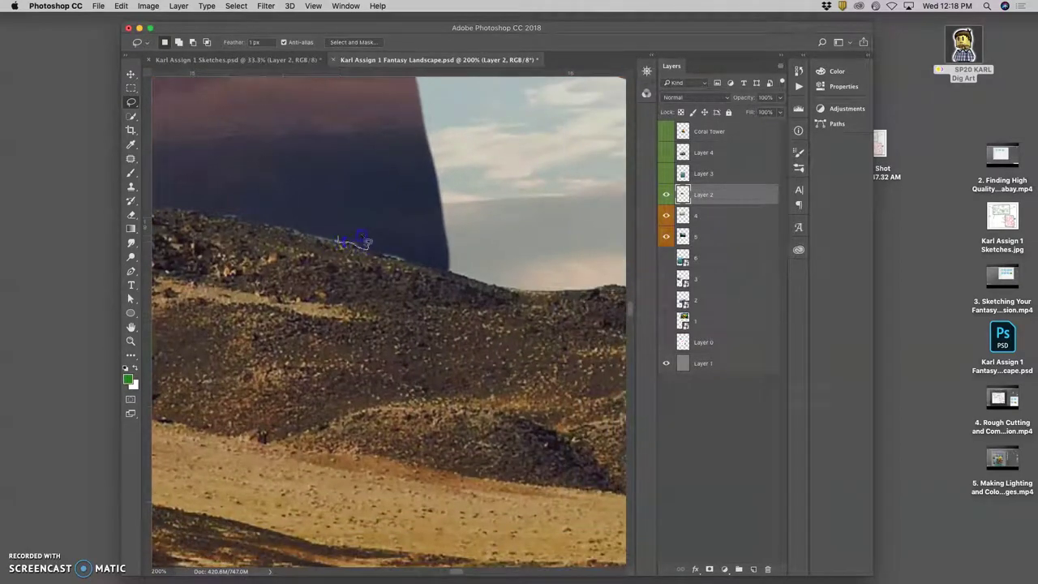
{"action": "left_click", "coordinate": [469, 266]}
- Lasso along the low distant ridge and delete a large section of the pale sky above it
{"action": "key", "text": "super+minus"}
{"action": "key", "text": "super+minus"}
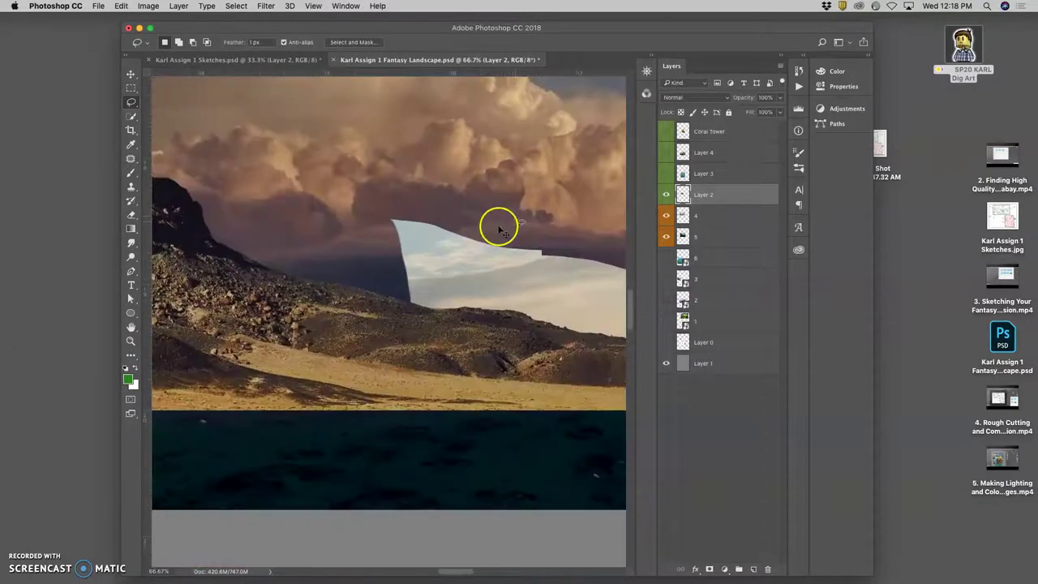
{"action": "left_click_drag", "start_coordinate": [474, 202], "coordinate": [370, 174]}
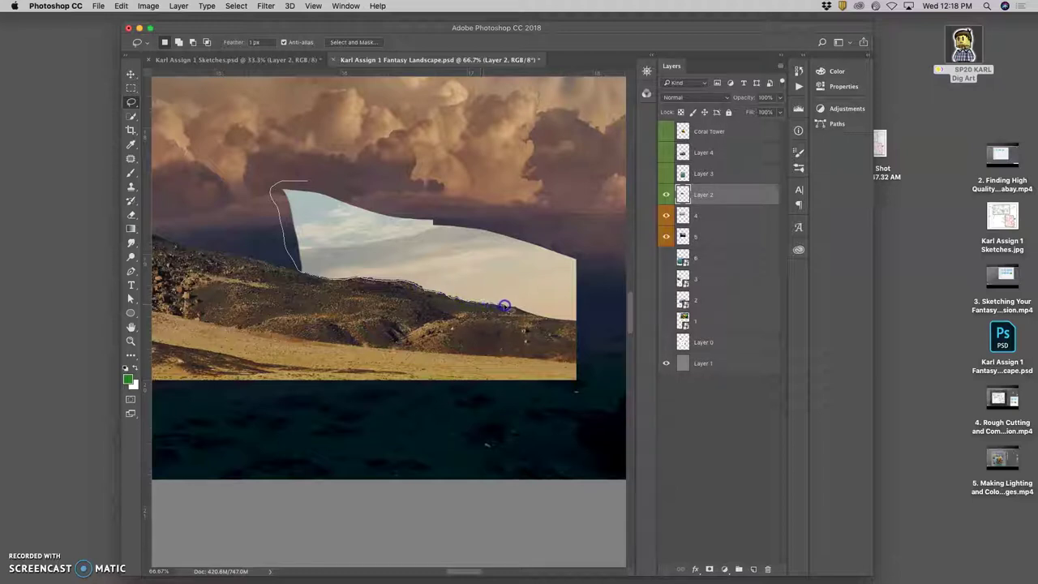
{"action": "mouse_move", "coordinate": [529, 284]}
{"action": "left_mouse_down"}
{"action": "mouse_move", "coordinate": [401, 162]}
{"action": "mouse_move", "coordinate": [427, 153]}
{"action": "mouse_move", "coordinate": [401, 348]}
{"action": "left_mouse_up"}
{"action": "key", "text": "Delete"}
- Trim the thin white fringe from the hillside edge at 400% zoom using small Lasso selections, and clear the selection
{"action": "key", "text": "super+plus"}
{"action": "key", "text": "super+plus"}
{"action": "key", "text": "super+plus"}
{"action": "key", "text": "super+plus"}
{"action": "left_click", "coordinate": [362, 246]}
{"action": "left_click_drag", "start_coordinate": [329, 282], "coordinate": [503, 316]}
{"action": "left_click_drag", "start_coordinate": [251, 303], "coordinate": [475, 322]}
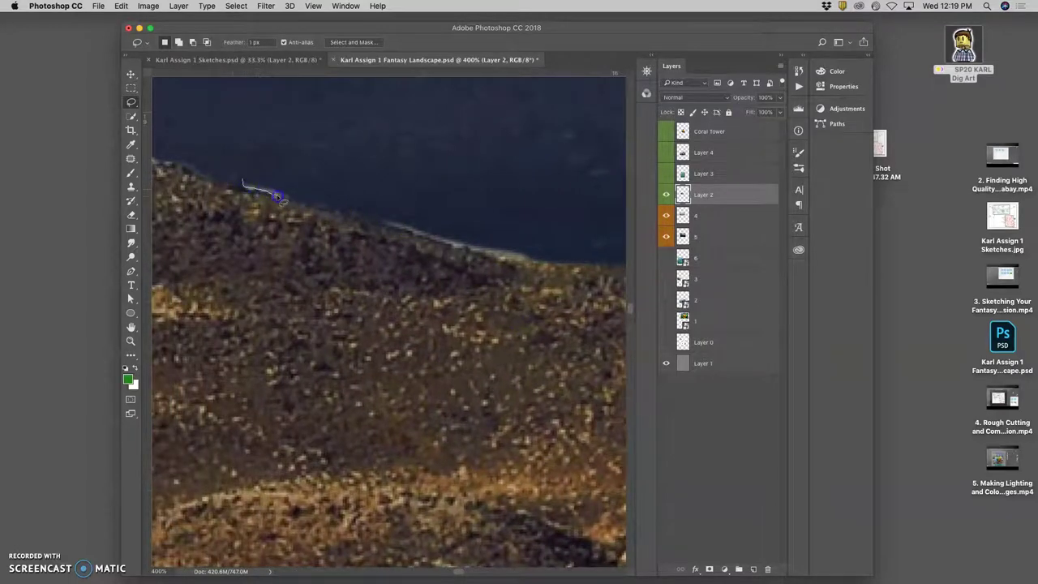
{"action": "mouse_move", "coordinate": [360, 219]}
{"action": "left_mouse_down"}
{"action": "mouse_move", "coordinate": [422, 239]}
{"action": "mouse_move", "coordinate": [419, 220]}
{"action": "mouse_move", "coordinate": [382, 220]}
{"action": "left_mouse_up"}
{"action": "left_click_drag", "start_coordinate": [538, 256], "coordinate": [522, 227]}
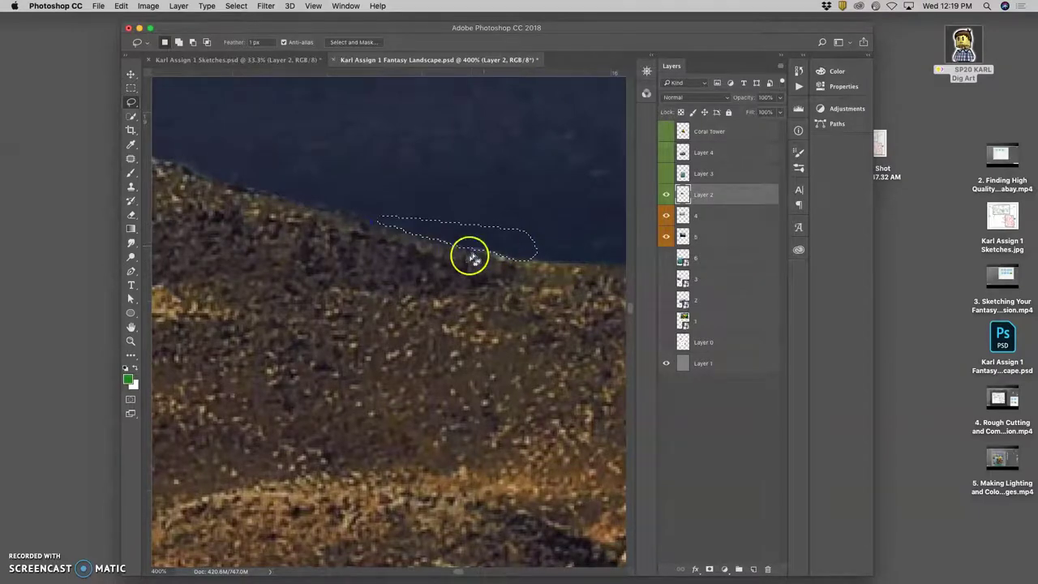
{"action": "key", "text": "super+d"}
- Remove the light fringe slivers farther up the hillside, above the tan path
{"action": "left_click_drag", "start_coordinate": [408, 282], "coordinate": [486, 303]}
{"action": "left_click_drag", "start_coordinate": [353, 275], "coordinate": [425, 296]}
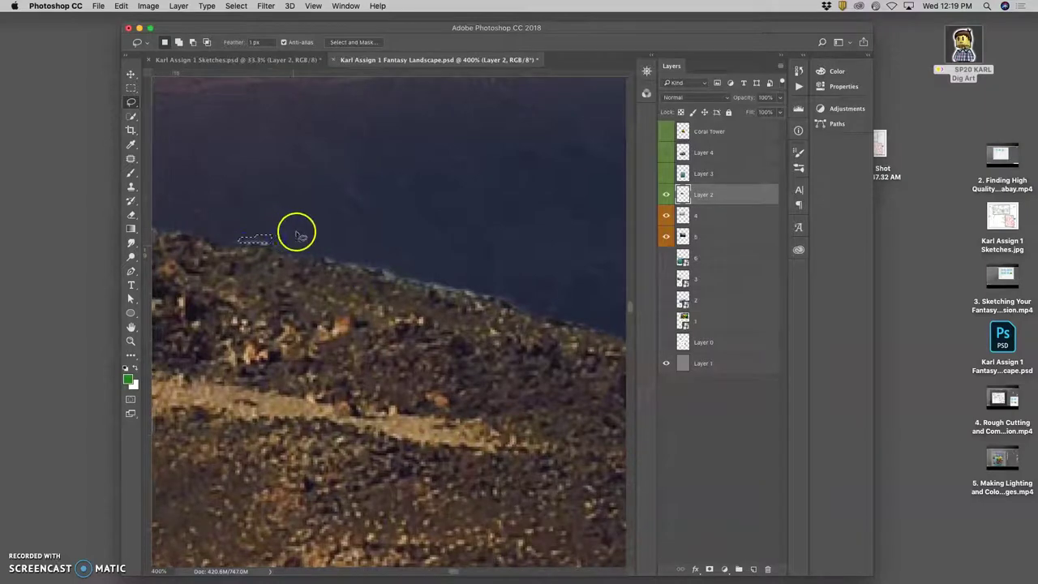
{"action": "left_click", "coordinate": [379, 248]}
- Cut away the white fringe along the distant ridge and the adjoining wedge of pale sky
{"action": "mouse_move", "coordinate": [492, 303]}
{"action": "left_mouse_down"}
{"action": "mouse_move", "coordinate": [230, 201]}
{"action": "mouse_move", "coordinate": [370, 255]}
{"action": "mouse_move", "coordinate": [494, 236]}
{"action": "mouse_move", "coordinate": [481, 277]}
{"action": "mouse_move", "coordinate": [341, 238]}
{"action": "mouse_move", "coordinate": [433, 262]}
{"action": "left_mouse_up"}
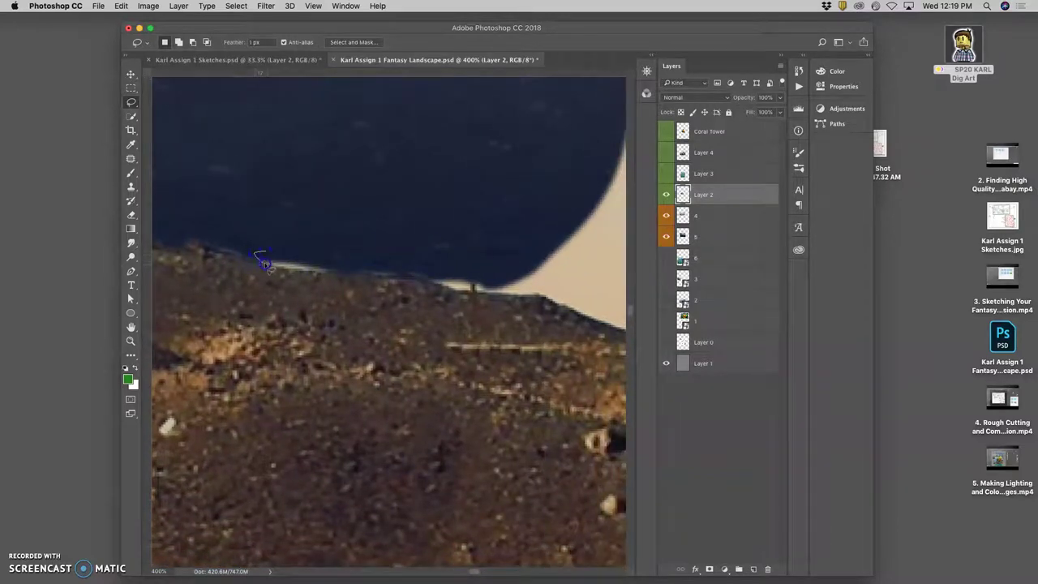
{"action": "mouse_move", "coordinate": [343, 270]}
{"action": "left_mouse_down"}
{"action": "mouse_move", "coordinate": [328, 239]}
{"action": "mouse_move", "coordinate": [447, 271]}
{"action": "left_mouse_up"}
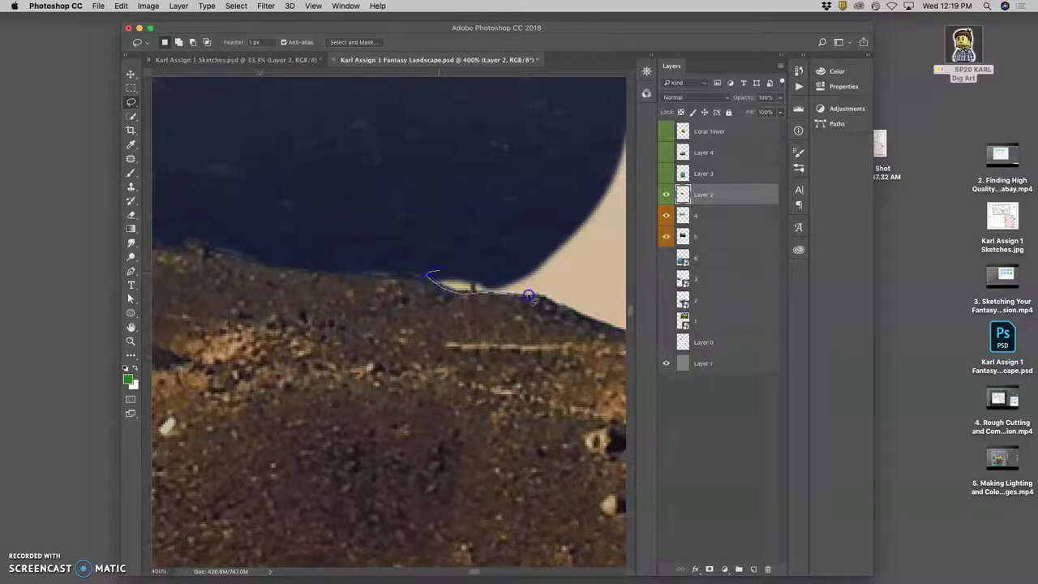
{"action": "mouse_move", "coordinate": [622, 328]}
{"action": "left_mouse_down"}
{"action": "mouse_move", "coordinate": [506, 213]}
{"action": "mouse_move", "coordinate": [484, 216]}
{"action": "left_mouse_up"}
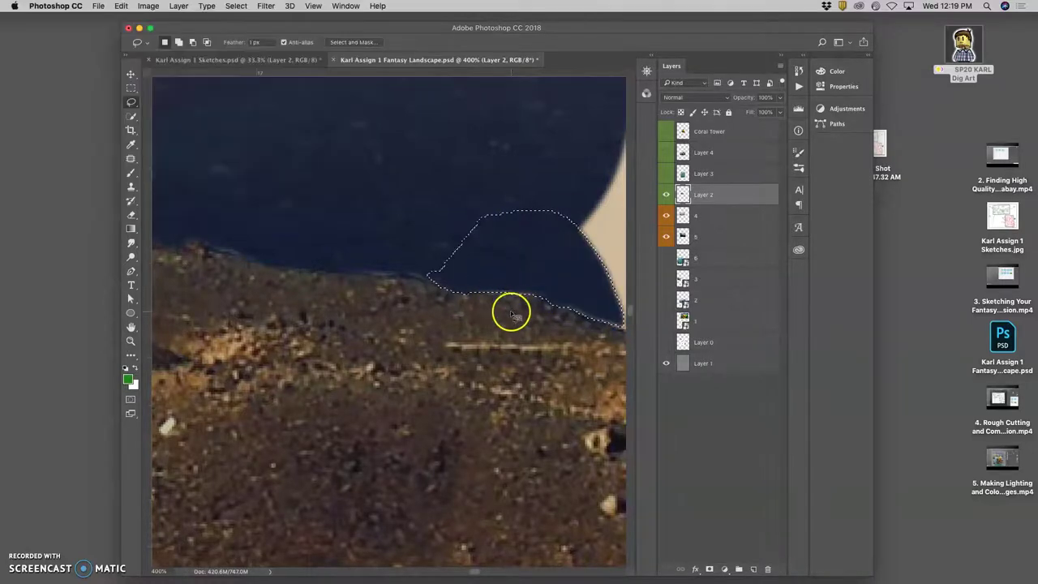
- Select the remaining pale sky block above the distant ridge with the Magic Wand and delete it
{"action": "scroll", "coordinate": [443, 305], "scroll_direction": "right", "scroll_amount": 5}
{"action": "scroll", "coordinate": [443, 306], "scroll_direction": "down", "scroll_amount": 2}
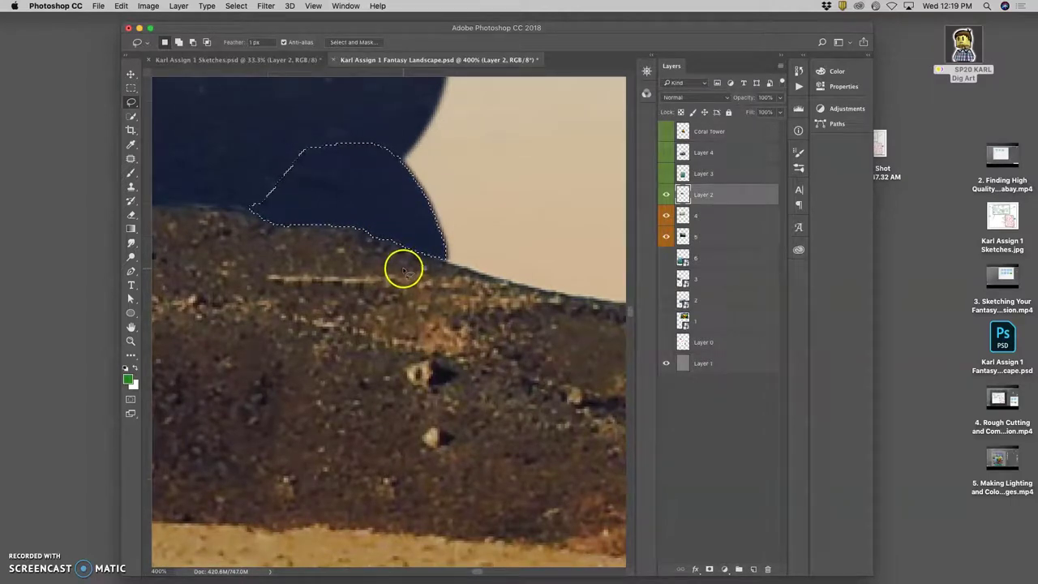
{"action": "left_click", "coordinate": [454, 250]}
{"action": "left_click_drag", "start_coordinate": [457, 273], "coordinate": [323, 244]}
{"action": "key", "text": "super+minus"}
{"action": "key", "text": "super+minus"}
{"action": "key", "text": "super+minus"}
{"action": "key", "text": "super+minus"}
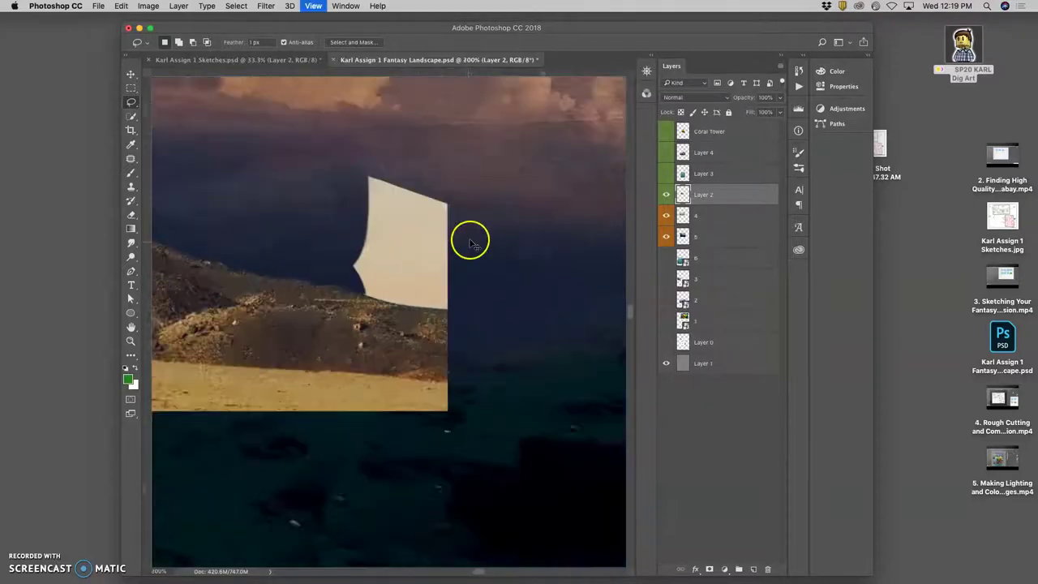
{"action": "left_click", "coordinate": [131, 116]}
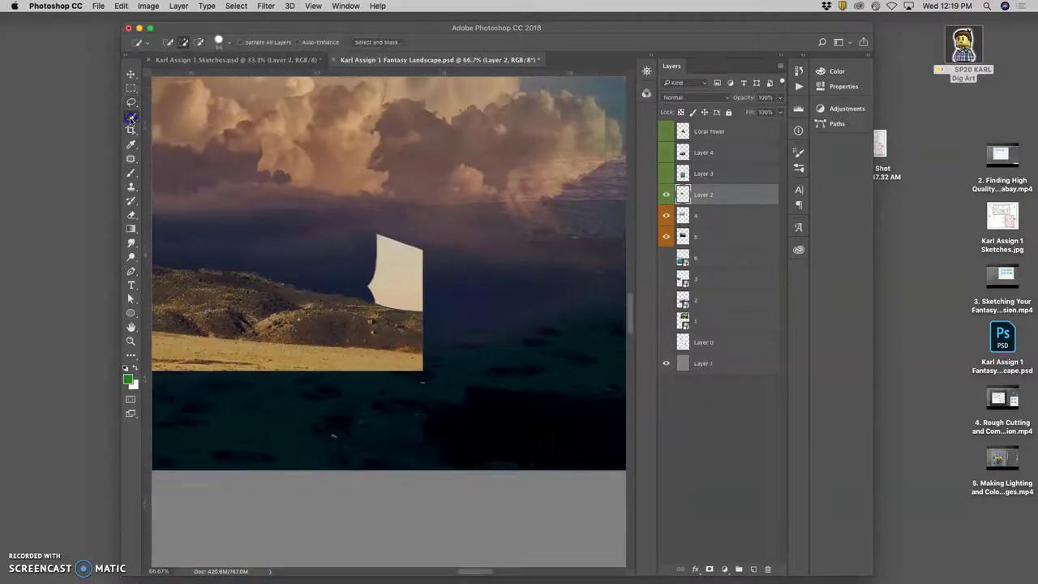
{"action": "left_click", "coordinate": [165, 127]}
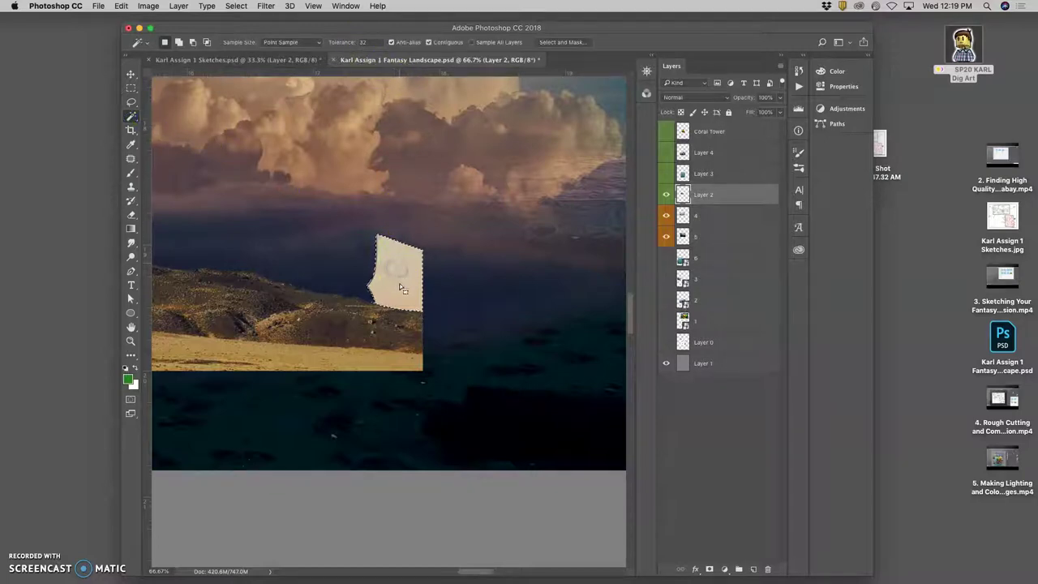
{"action": "key", "text": "BackSpace"}
{"action": "key", "text": "super+d"}
- Clear the selection and examine the distant ridge's cut edge up close for leftover fringe
{"action": "key", "text": "super+plus"}
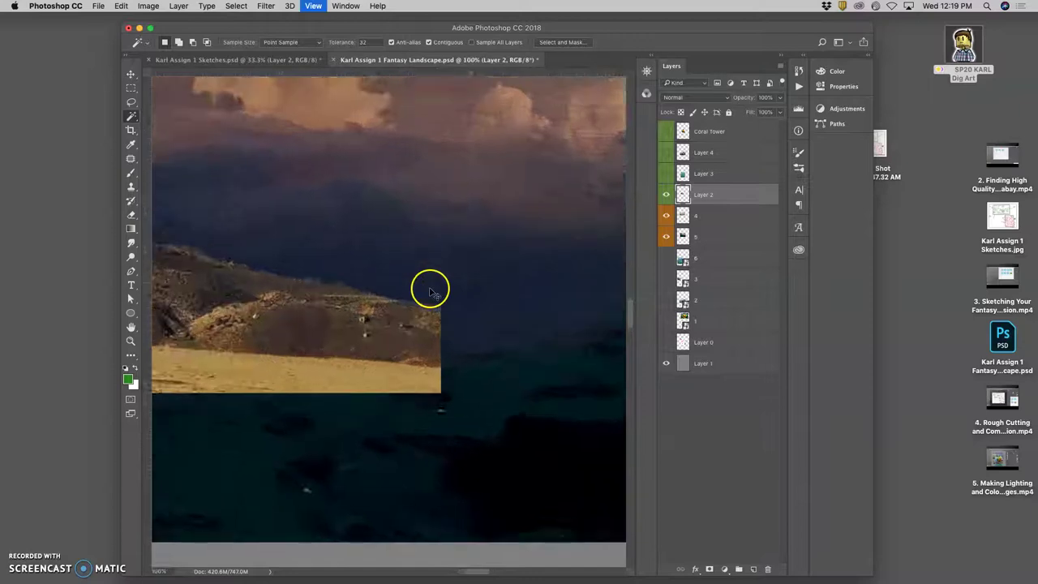
{"action": "key", "text": "super+plus"}
{"action": "key", "text": "super+plus"}
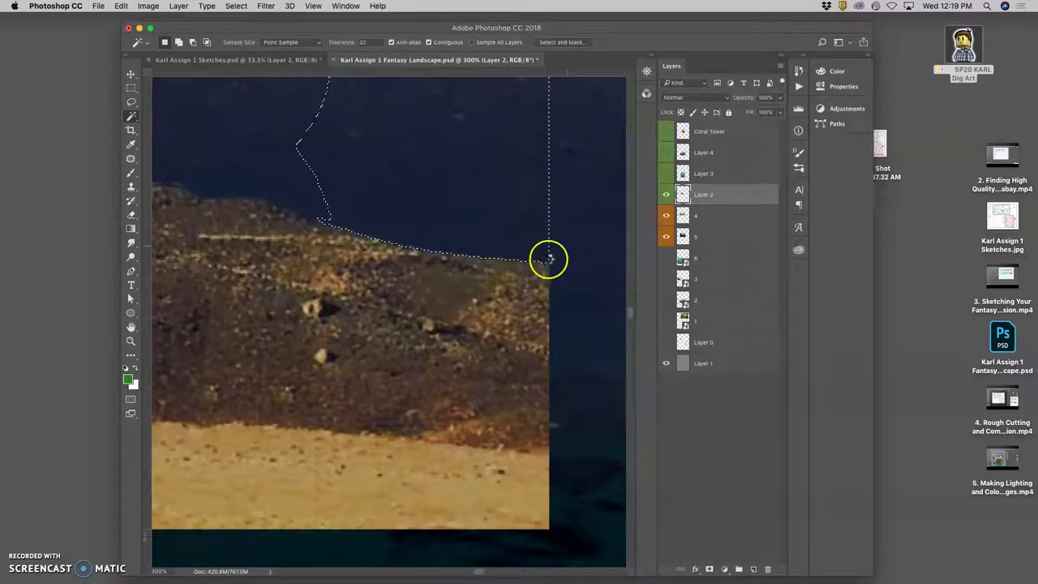
{"action": "key", "text": "super+d"}
{"action": "key", "text": "super+equal"}
{"action": "key", "text": "super+equal"}
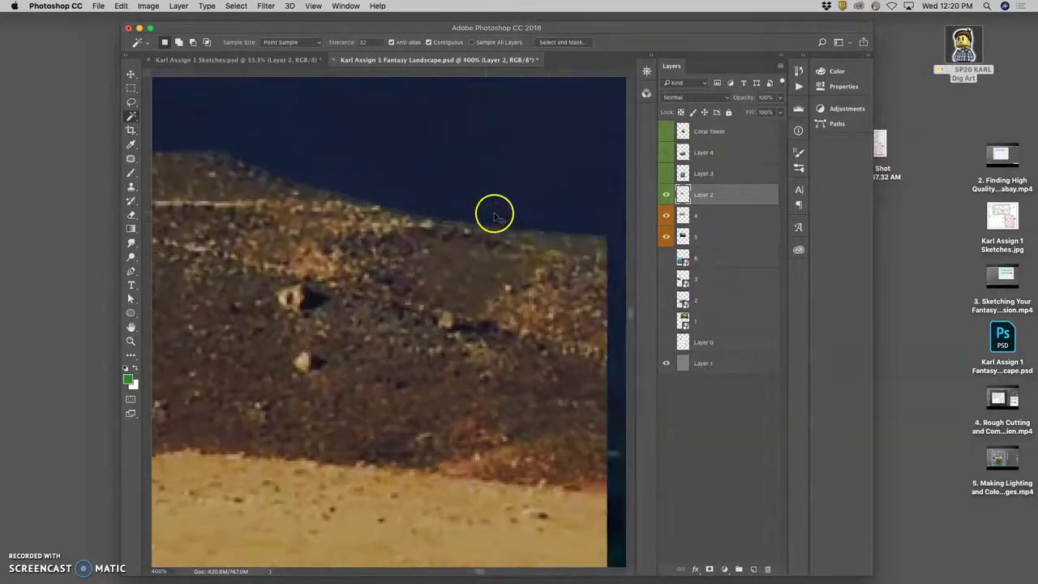
{"action": "key", "text": "super+minus"}
{"action": "key", "text": "super+minus"}
{"action": "key", "text": "super+minus"}
{"action": "key", "text": "super+minus"}
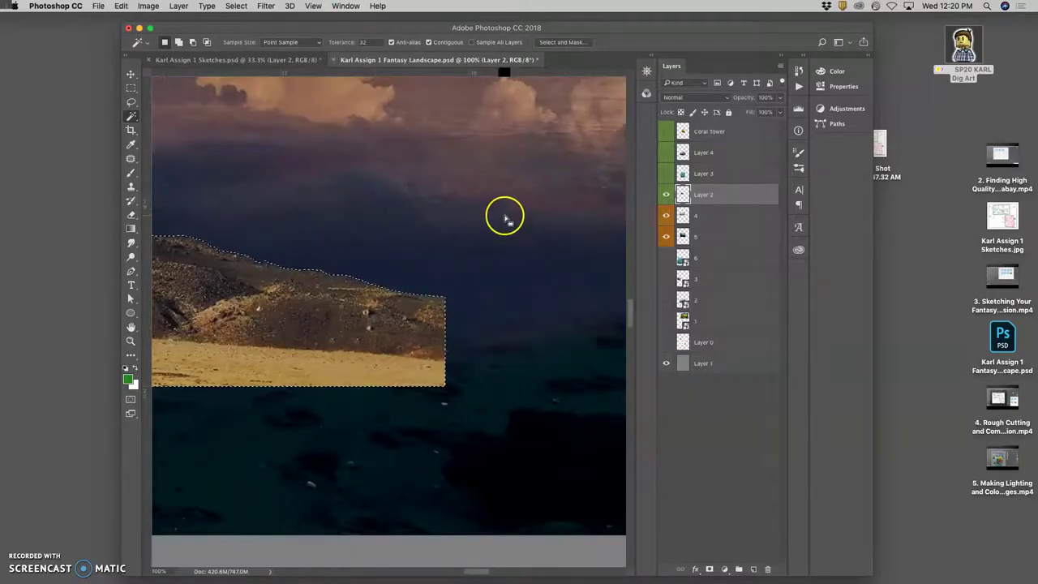
- Lasso the area above the distant ridge and refine it in Select and Mask with 5 px radius, 1.6 px feather and +10% edge shift
{"action": "left_click", "coordinate": [507, 215]}
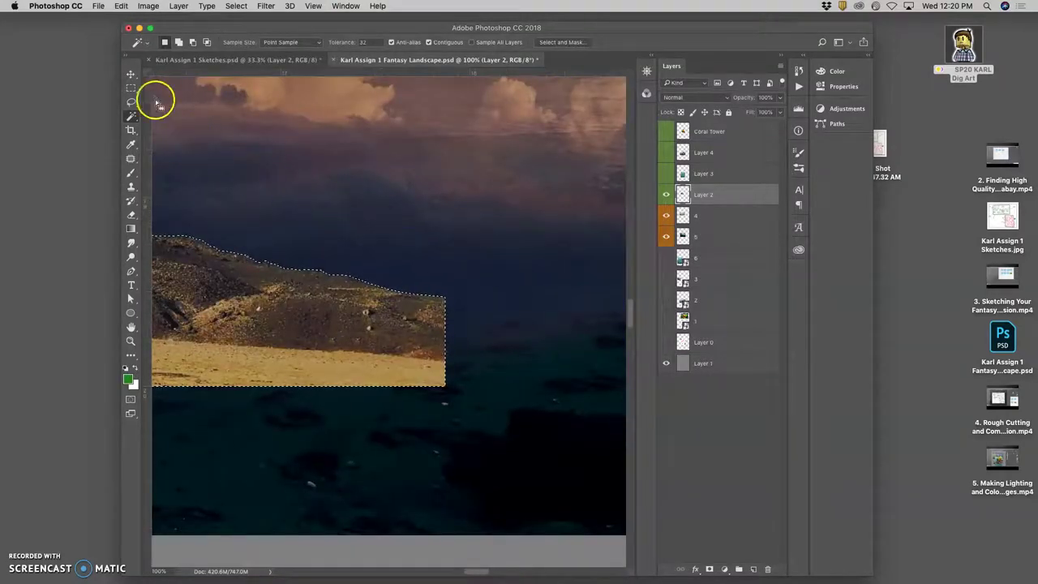
{"action": "left_click", "coordinate": [131, 101]}
{"action": "left_click", "coordinate": [357, 172]}
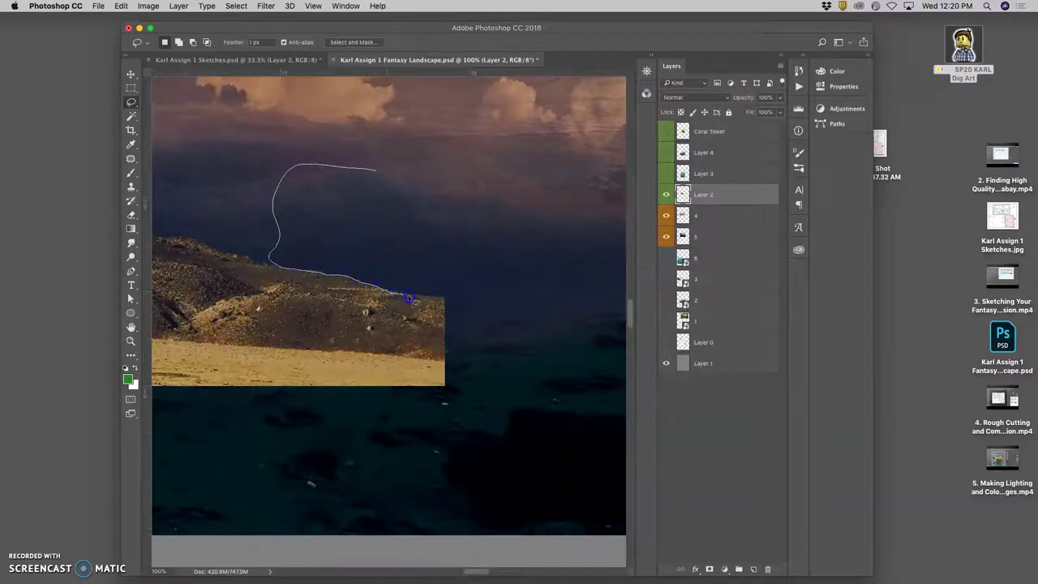
{"action": "left_click_drag", "start_coordinate": [454, 201], "coordinate": [442, 172]}
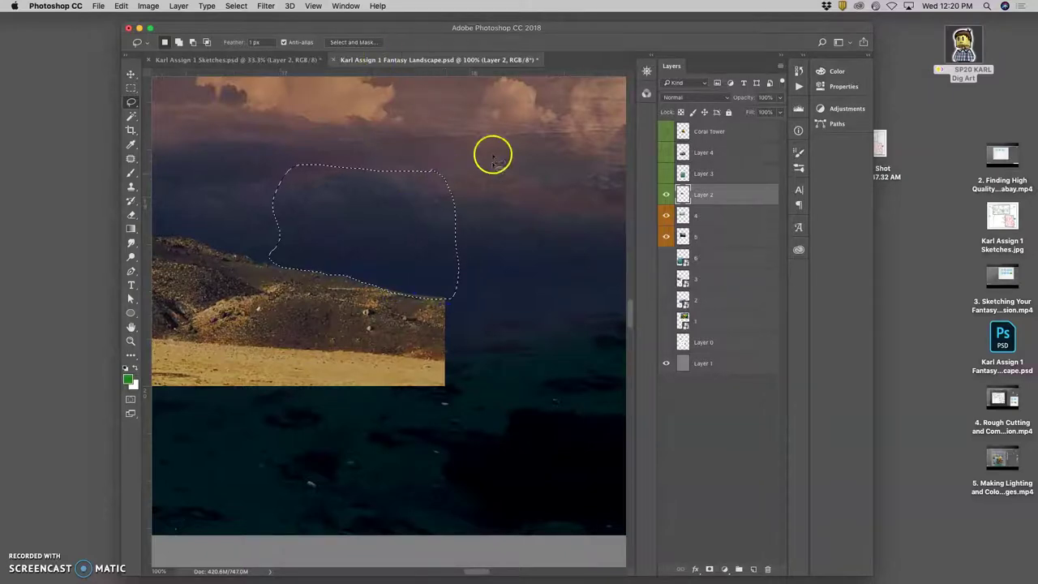
{"action": "left_click", "coordinate": [357, 44]}
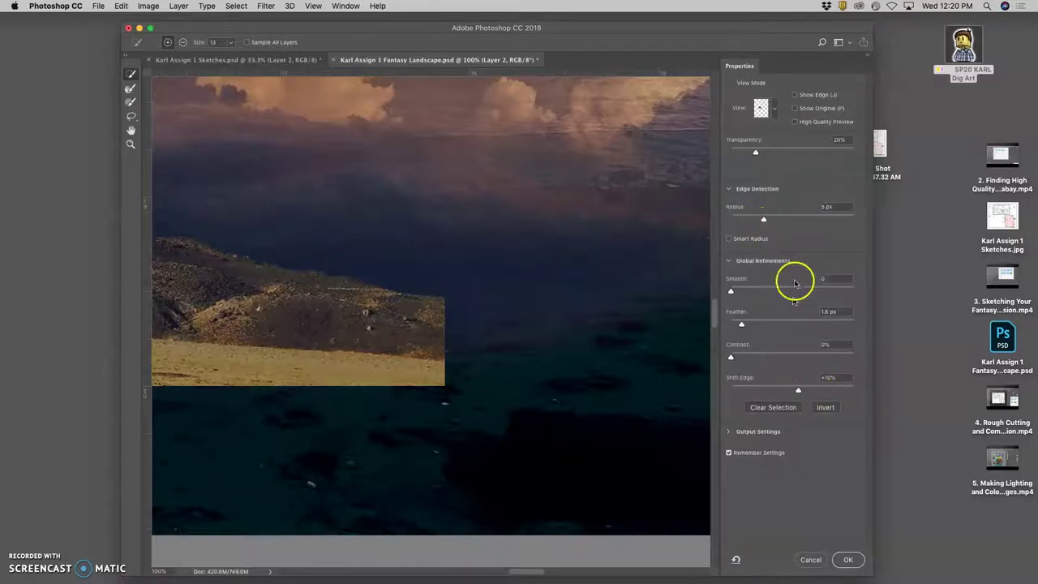
{"action": "left_click", "coordinate": [847, 560]}
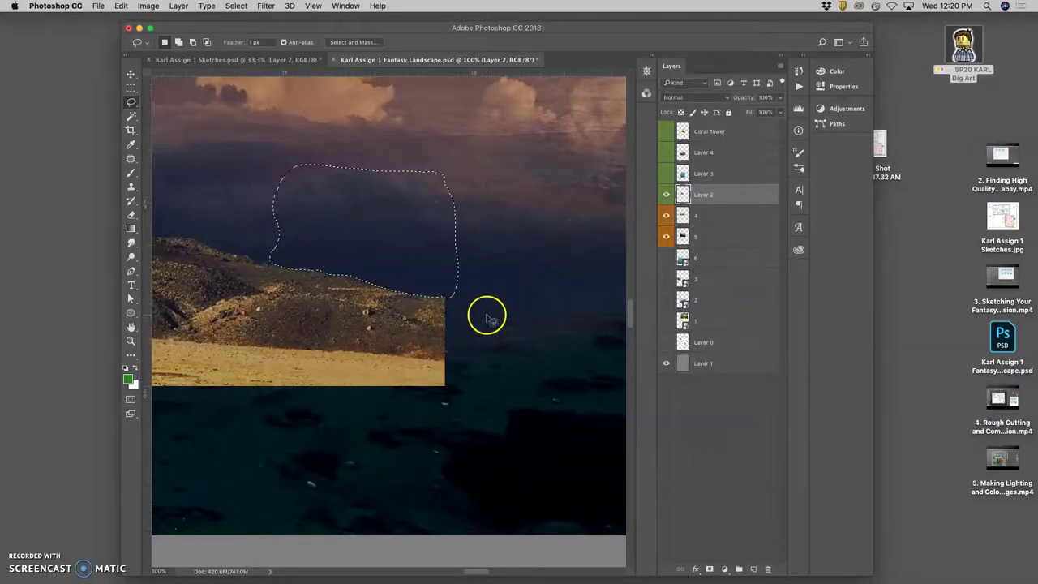
- Check the refined selection against the distant ridge's edge at 400% zoom and clear it
{"action": "key", "text": "super+equal"}
{"action": "key", "text": "super+equal"}
{"action": "key", "text": "super+equal"}
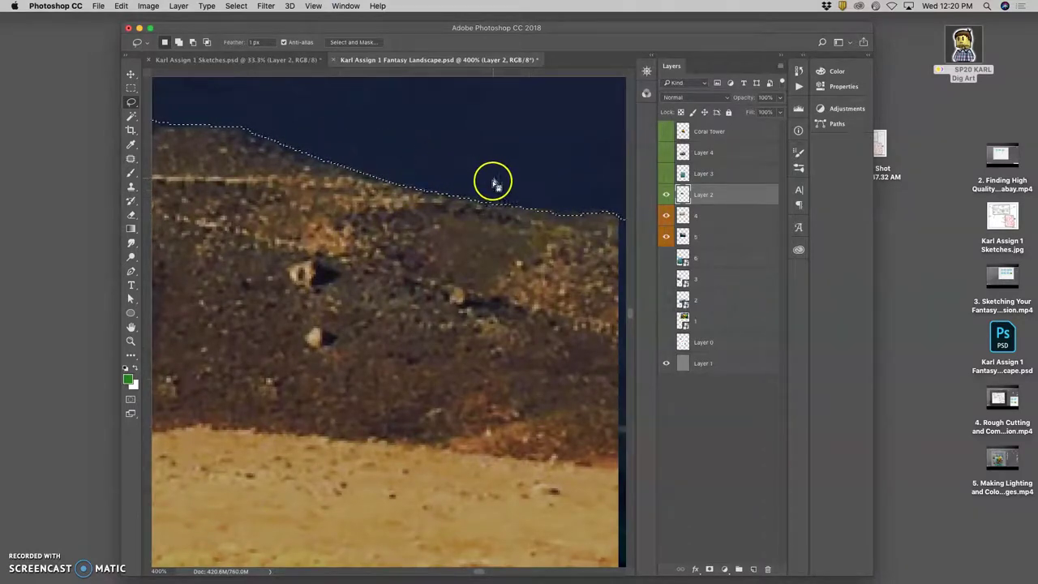
{"action": "key", "text": "super+minus"}
{"action": "key", "text": "super+minus"}
{"action": "key", "text": "super+minus"}
{"action": "key", "text": "super+minus"}
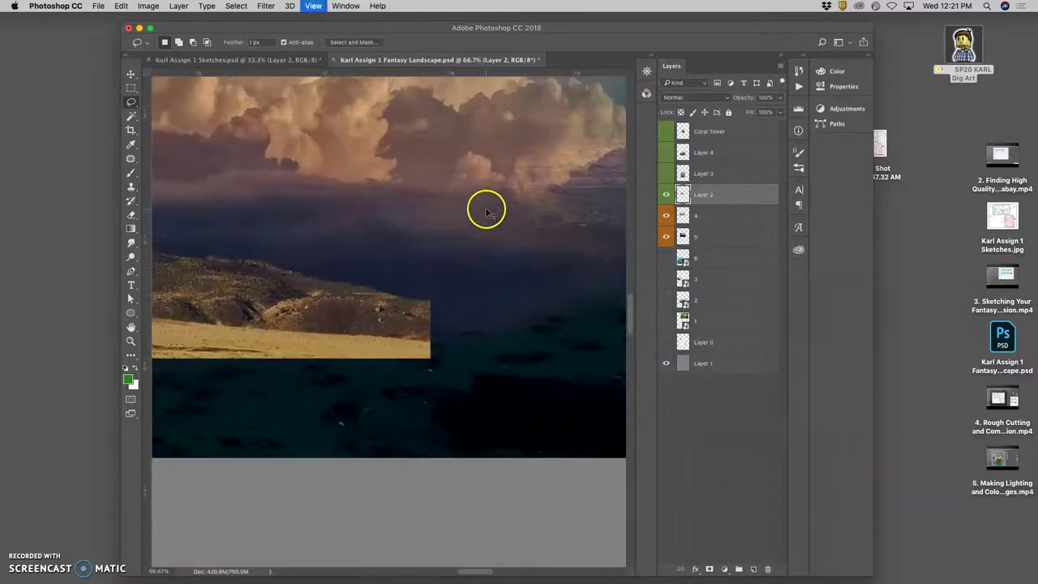
- Lasso along the main rock tower's left slope and shoulder, delete the blue sky remnants beside it, and clear the selection
{"action": "left_click_drag", "start_coordinate": [445, 201], "coordinate": [593, 291]}
{"action": "left_click_drag", "start_coordinate": [347, 122], "coordinate": [467, 231]}
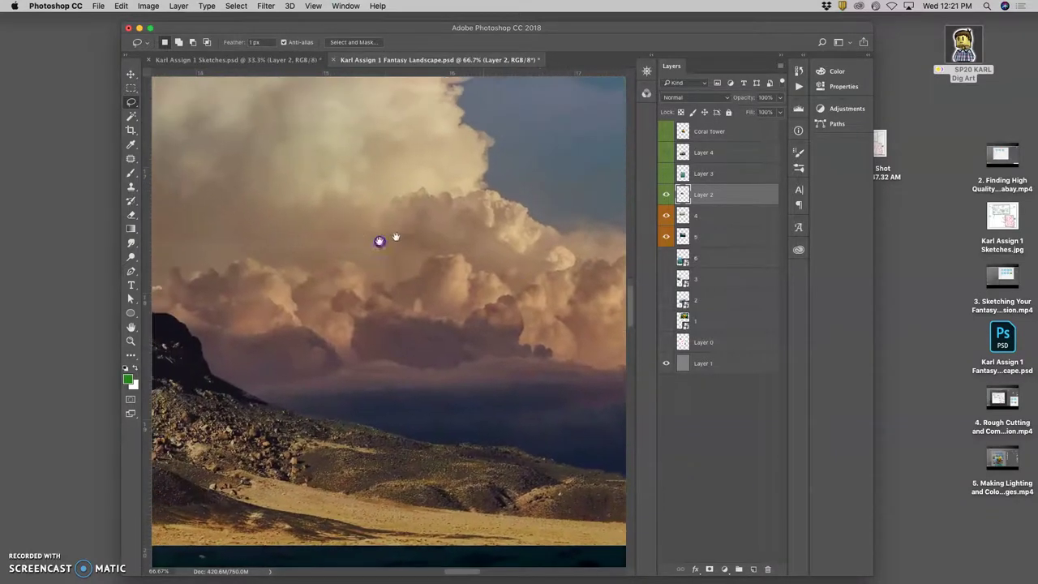
{"action": "left_click_drag", "start_coordinate": [317, 238], "coordinate": [530, 238]}
{"action": "left_click_drag", "start_coordinate": [270, 235], "coordinate": [539, 339]}
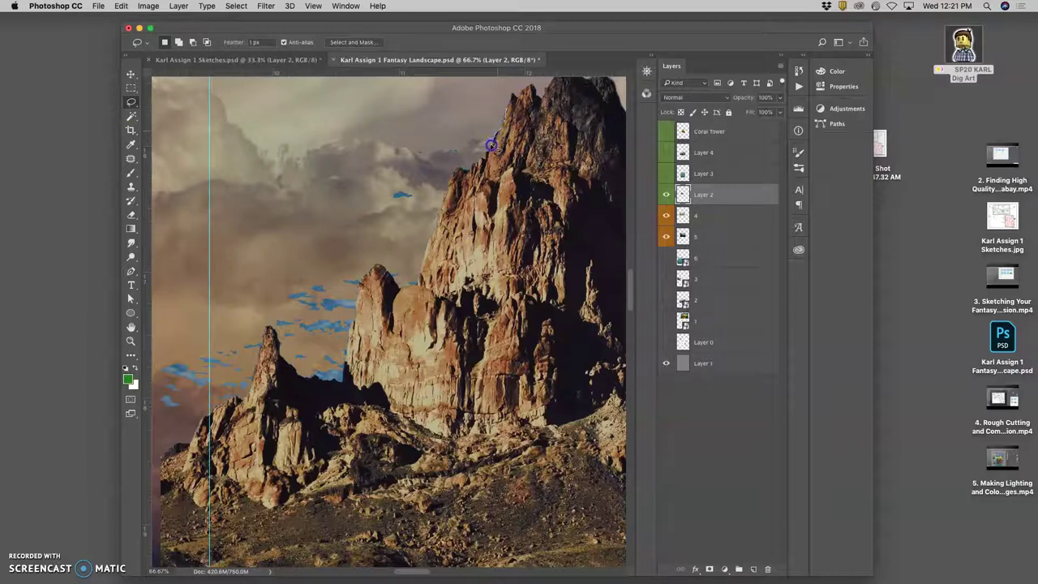
{"action": "key", "text": "super+equal"}
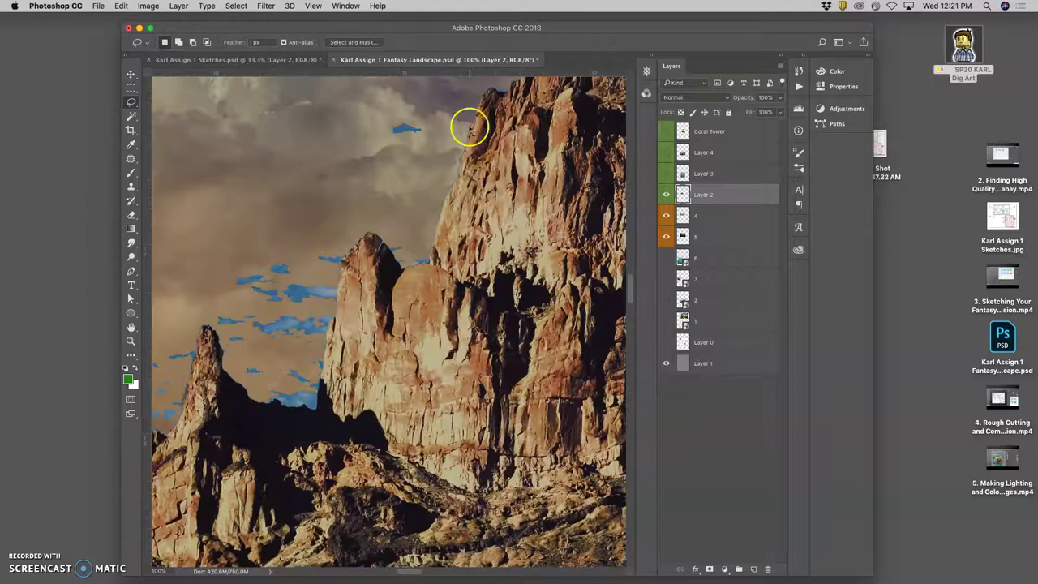
{"action": "mouse_move", "coordinate": [521, 93]}
{"action": "left_mouse_down"}
{"action": "mouse_move", "coordinate": [542, 116]}
{"action": "mouse_move", "coordinate": [487, 252]}
{"action": "left_mouse_up"}
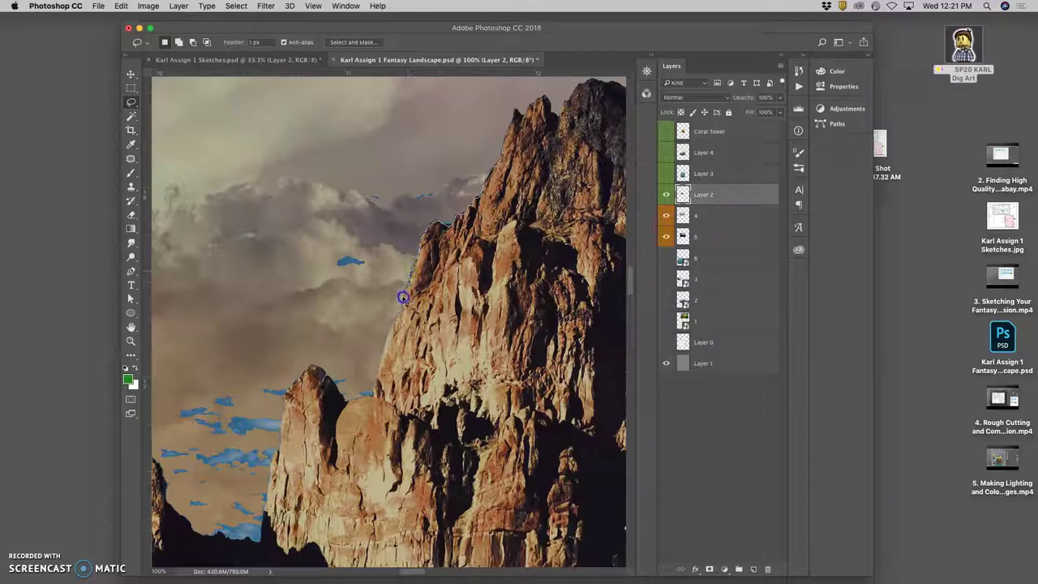
{"action": "left_click_drag", "start_coordinate": [403, 298], "coordinate": [403, 307]}
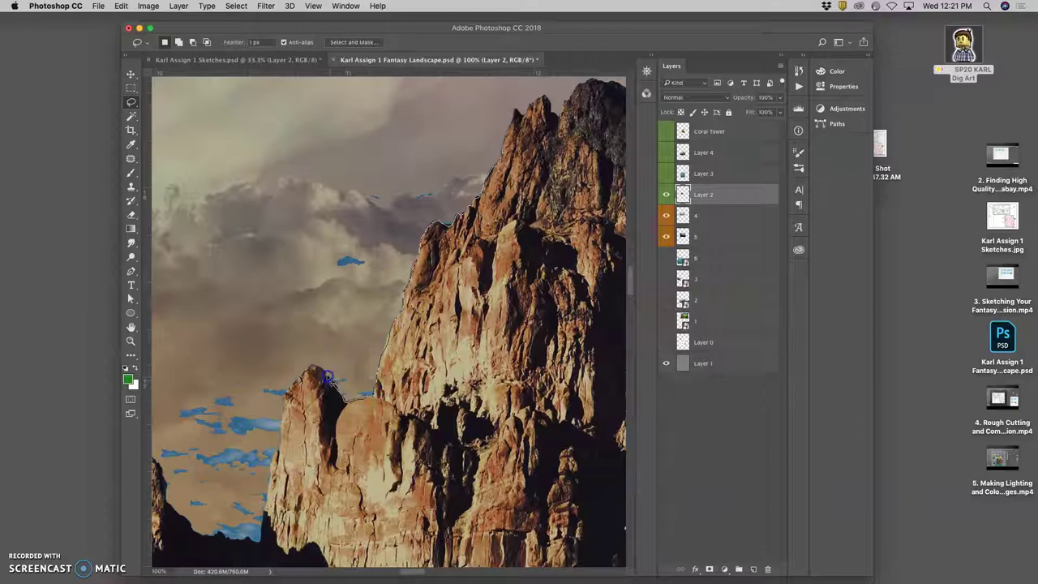
{"action": "left_click_drag", "start_coordinate": [316, 368], "coordinate": [312, 366]}
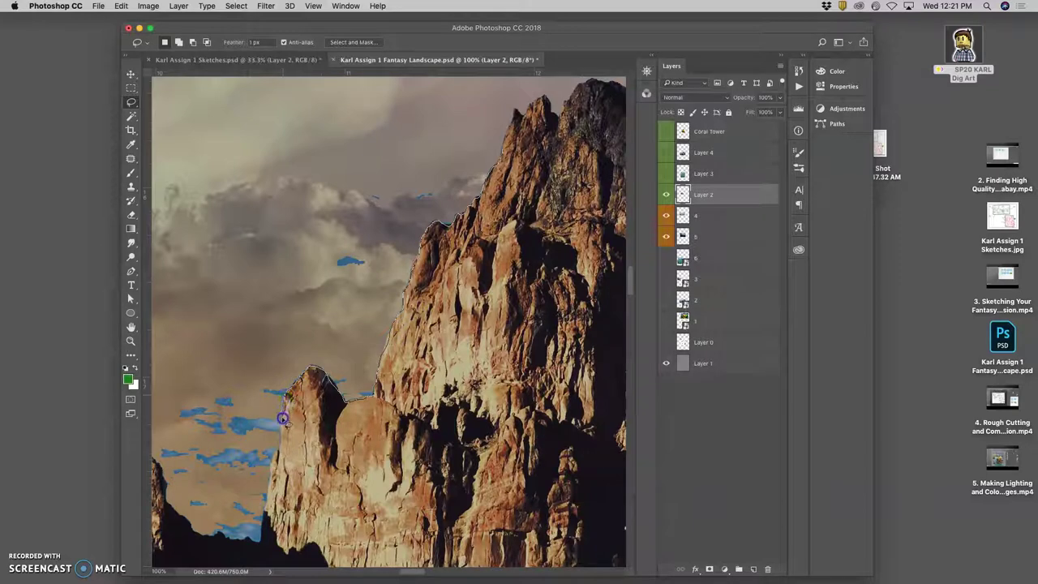
{"action": "left_click_drag", "start_coordinate": [279, 445], "coordinate": [276, 454]}
{"action": "mouse_move", "coordinate": [269, 480]}
{"action": "left_mouse_down"}
{"action": "mouse_move", "coordinate": [167, 476]}
{"action": "mouse_move", "coordinate": [153, 433]}
{"action": "mouse_move", "coordinate": [196, 315]}
{"action": "mouse_move", "coordinate": [279, 207]}
{"action": "left_mouse_up"}
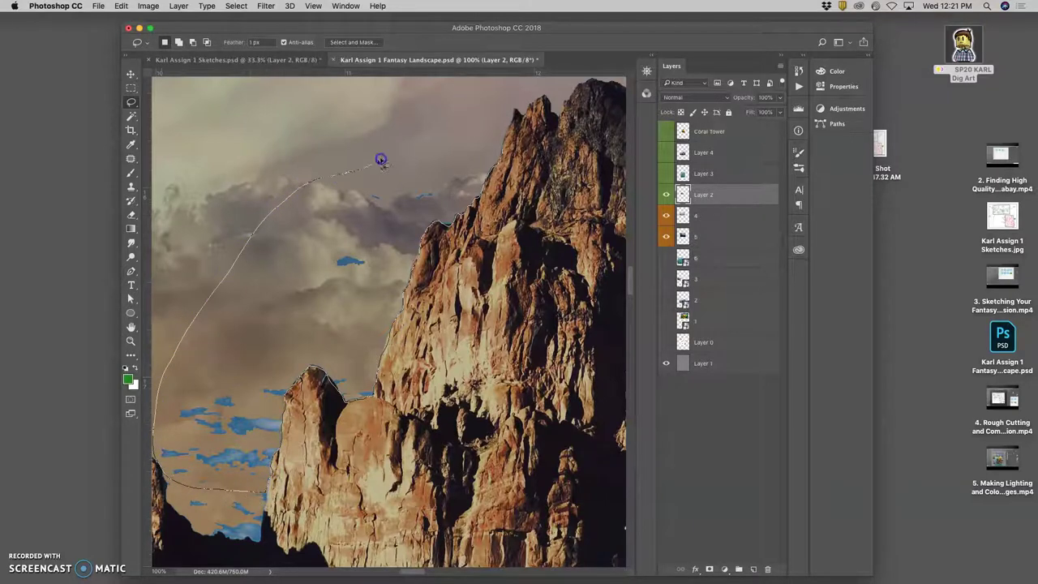
{"action": "mouse_move", "coordinate": [385, 157]}
{"action": "left_mouse_down"}
{"action": "mouse_move", "coordinate": [416, 147]}
{"action": "mouse_move", "coordinate": [455, 175]}
{"action": "mouse_move", "coordinate": [499, 119]}
{"action": "mouse_move", "coordinate": [479, 192]}
{"action": "left_mouse_up"}
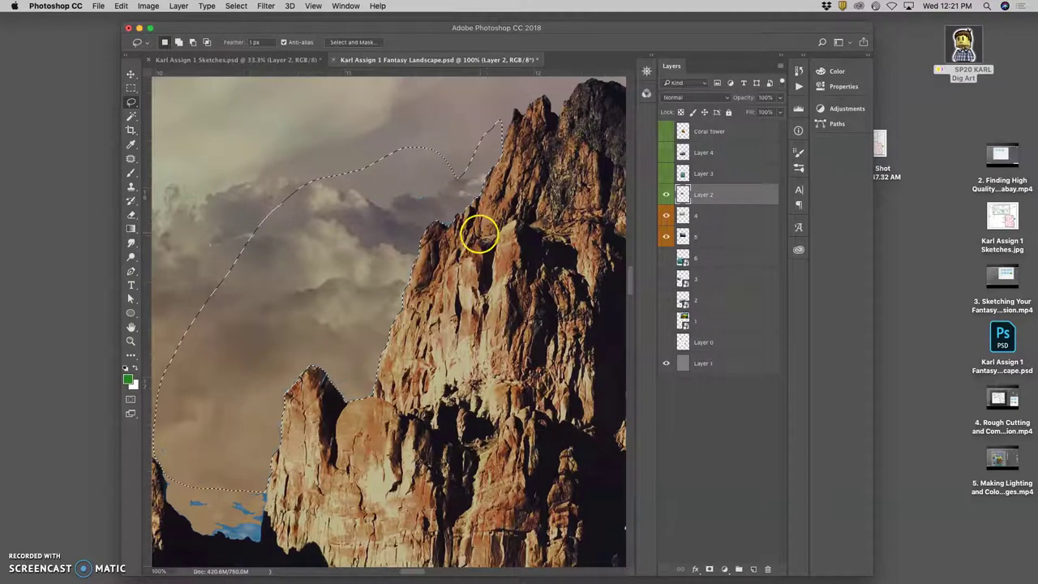
{"action": "left_click_drag", "start_coordinate": [413, 313], "coordinate": [430, 245]}
{"action": "left_click", "coordinate": [432, 252]}
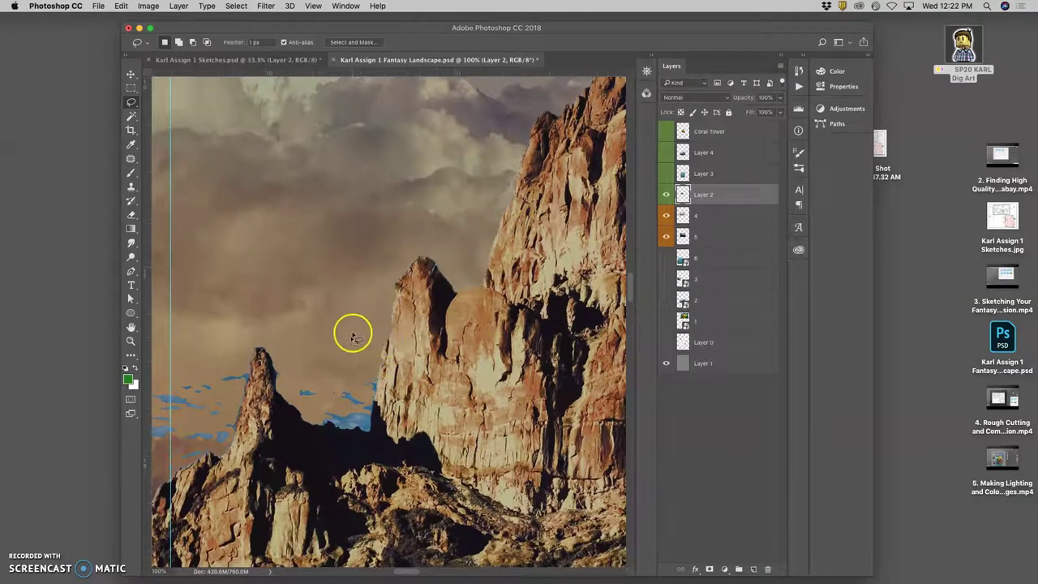
- Lasso the gap between the small spire and the tower's shoulder and delete the blue sky patches in it
{"action": "mouse_move", "coordinate": [237, 321]}
{"action": "left_mouse_down"}
{"action": "mouse_move", "coordinate": [341, 333]}
{"action": "mouse_move", "coordinate": [373, 352]}
{"action": "left_mouse_up"}
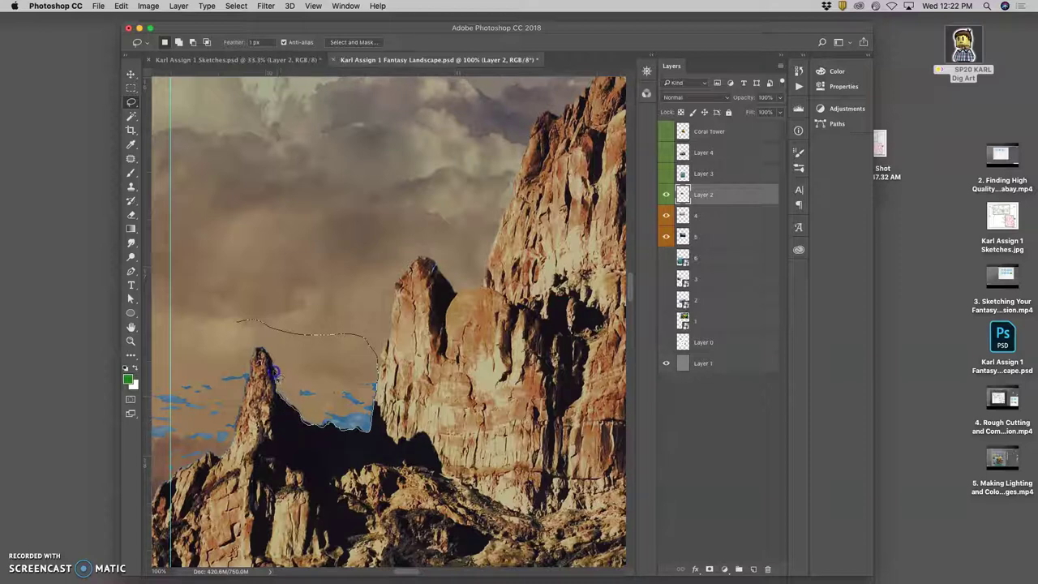
{"action": "left_click_drag", "start_coordinate": [258, 346], "coordinate": [235, 321]}
{"action": "left_click_drag", "start_coordinate": [307, 289], "coordinate": [434, 202]}
- Lasso around the blue sky patches left of the small spire, delete them and clear the selection
{"action": "left_click", "coordinate": [340, 225]}
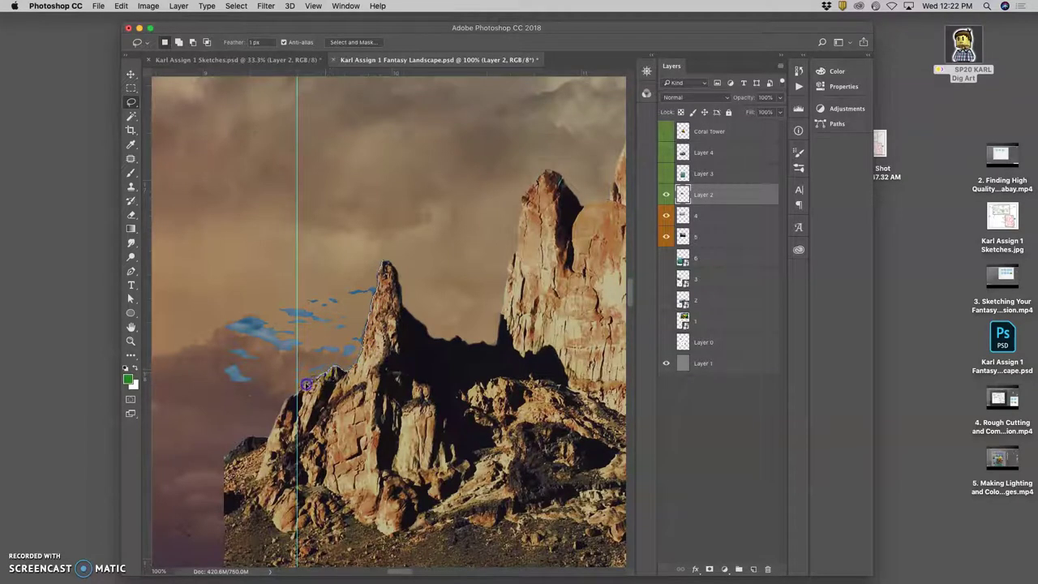
{"action": "mouse_move", "coordinate": [275, 412]}
{"action": "left_mouse_down"}
{"action": "mouse_move", "coordinate": [196, 401]}
{"action": "mouse_move", "coordinate": [184, 301]}
{"action": "mouse_move", "coordinate": [255, 225]}
{"action": "mouse_move", "coordinate": [343, 211]}
{"action": "left_mouse_up"}
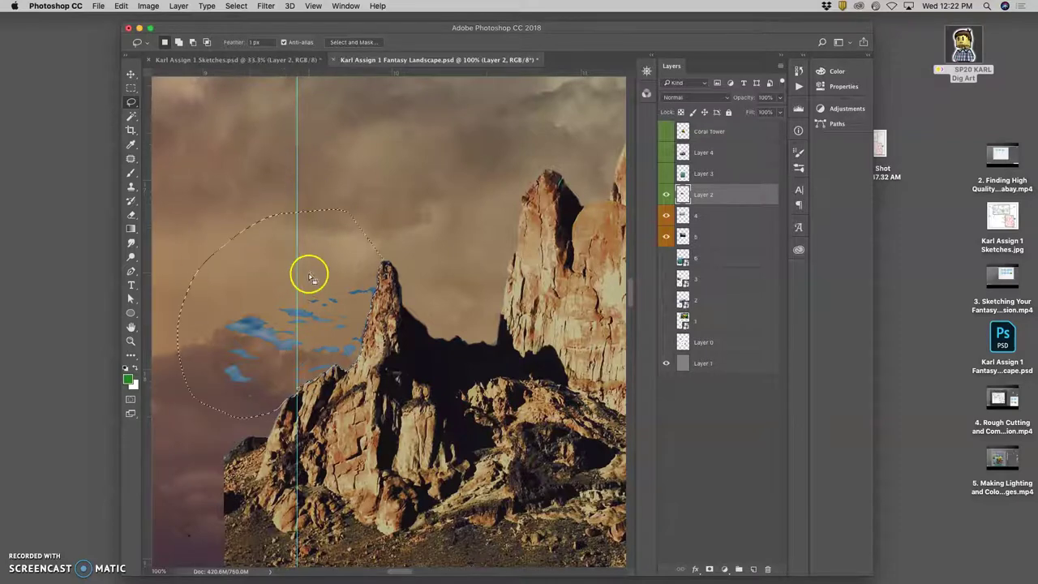
{"action": "key", "text": "Delete"}
{"action": "key", "text": "super+d"}
- Examine the cut-out rock tower and its far ridge within the full composite for remaining sky
{"action": "key", "text": "super+minus"}
{"action": "key", "text": "super+minus"}
{"action": "key", "text": "super+minus"}
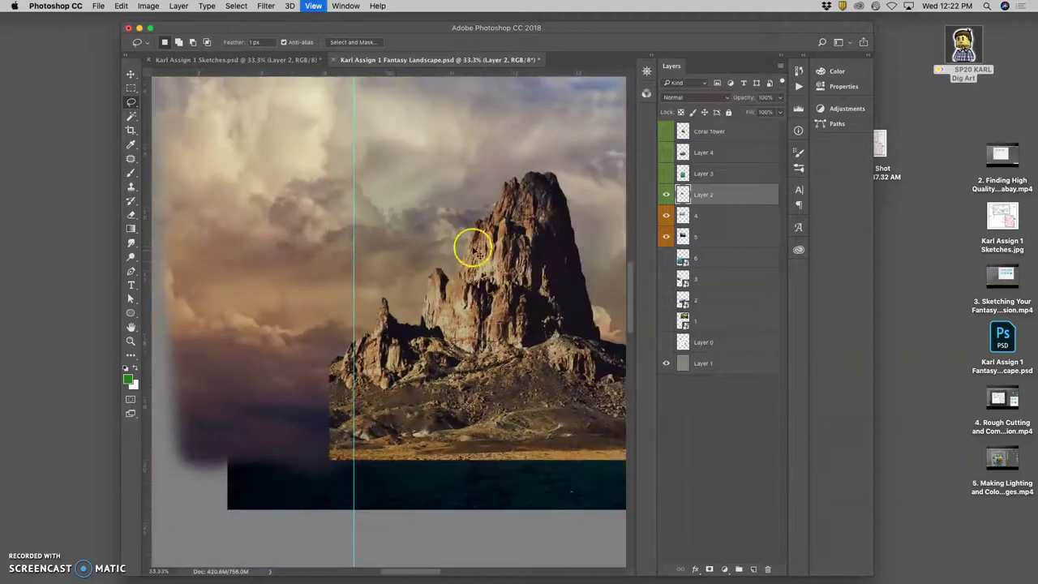
{"action": "key", "text": "super+minus"}
{"action": "left_click_drag", "start_coordinate": [537, 257], "coordinate": [398, 232]}
{"action": "key", "text": "super+minus"}
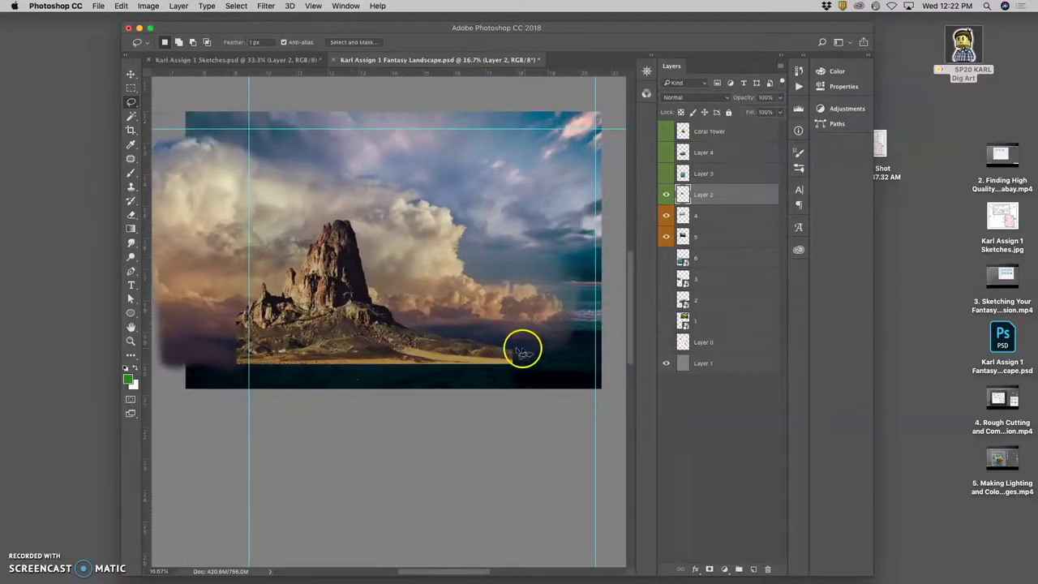
{"action": "key", "text": "super+plus"}
{"action": "key", "text": "super+plus"}
{"action": "left_click_drag", "start_coordinate": [497, 326], "coordinate": [447, 259]}
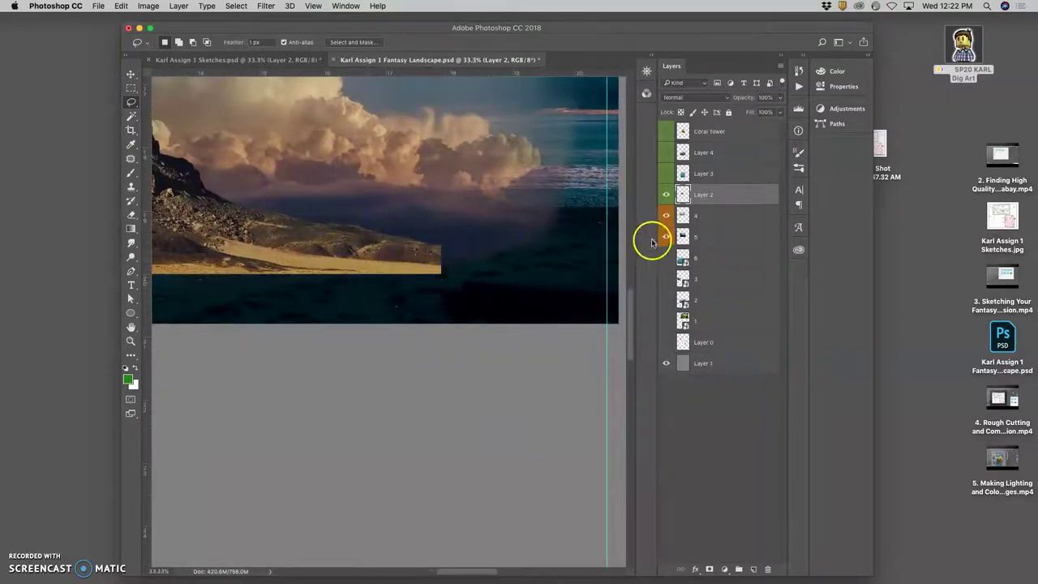
- Save the document and briefly toggle the visibility of Layer 3
{"action": "key", "text": "super+s"}
{"action": "key", "text": "super+minus"}
{"action": "key", "text": "super+minus"}
{"action": "key", "text": "super+minus"}
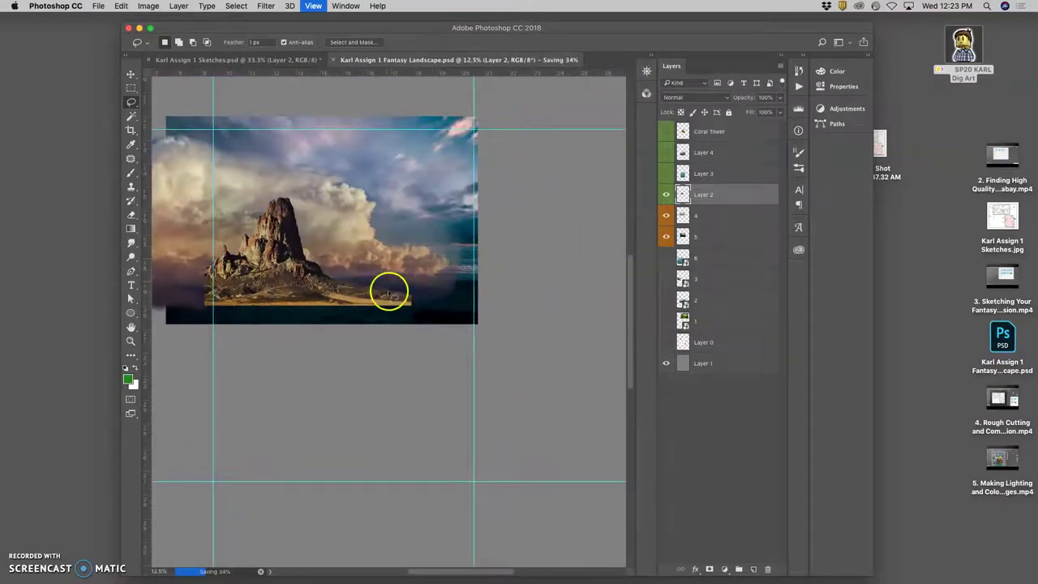
{"action": "left_click", "coordinate": [665, 173]}
{"action": "left_click", "coordinate": [665, 173]}
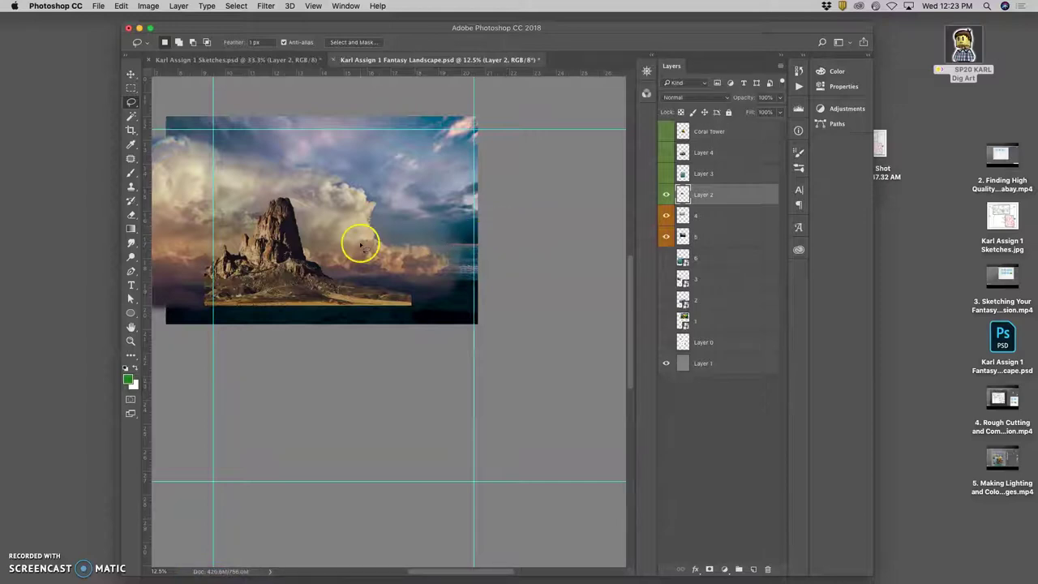
- Start a Hue/Saturation adjustment on the Layer 2 rock tower and raise its saturation to +15
{"action": "scroll", "coordinate": [360, 243], "scroll_direction": "up", "scroll_amount": 2}
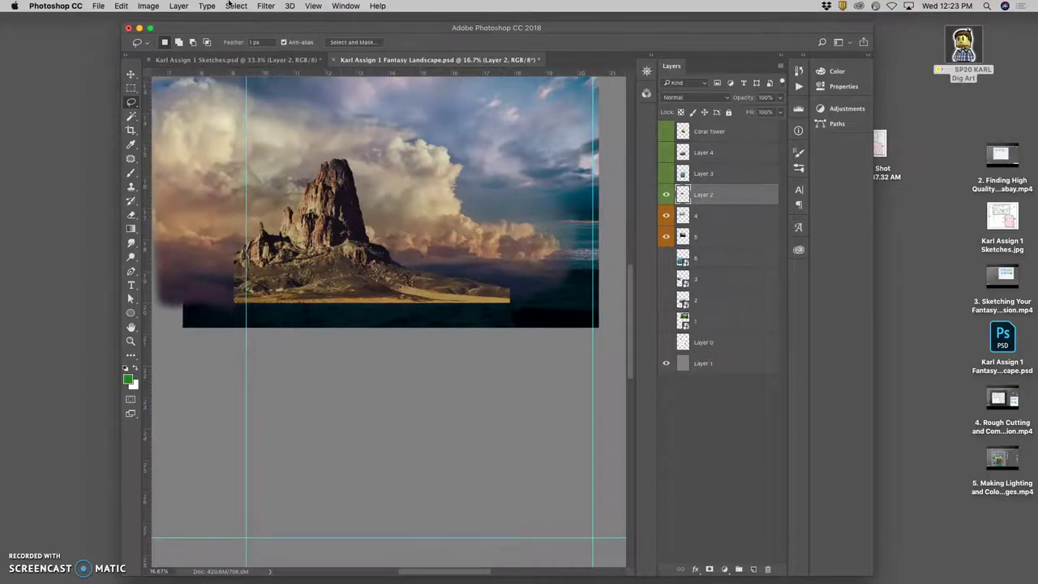
{"action": "left_click", "coordinate": [149, 6]}
{"action": "mouse_move", "coordinate": [163, 36]}
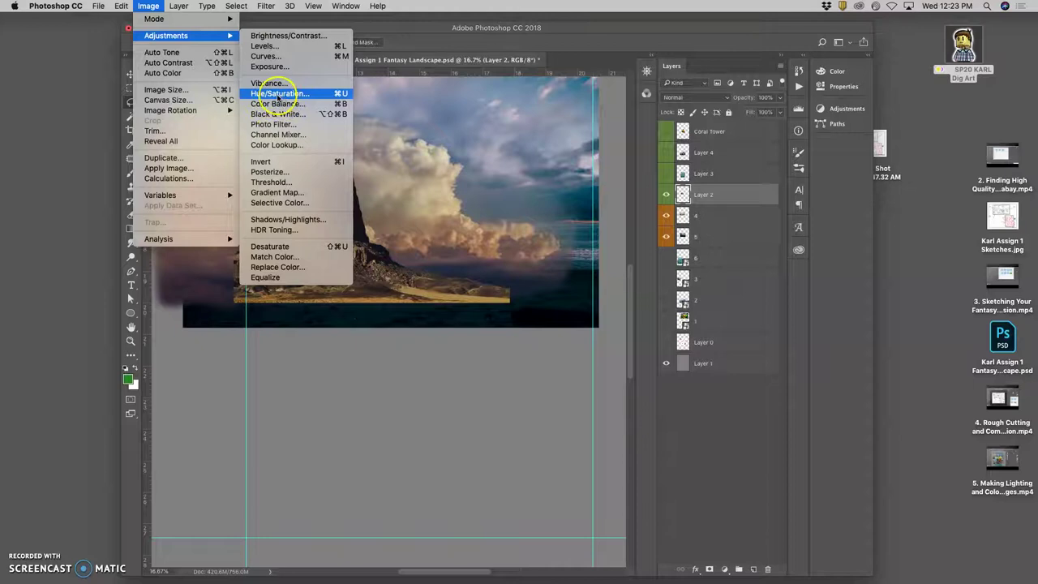
{"action": "left_click", "coordinate": [466, 190]}
{"action": "key", "text": "super+u"}
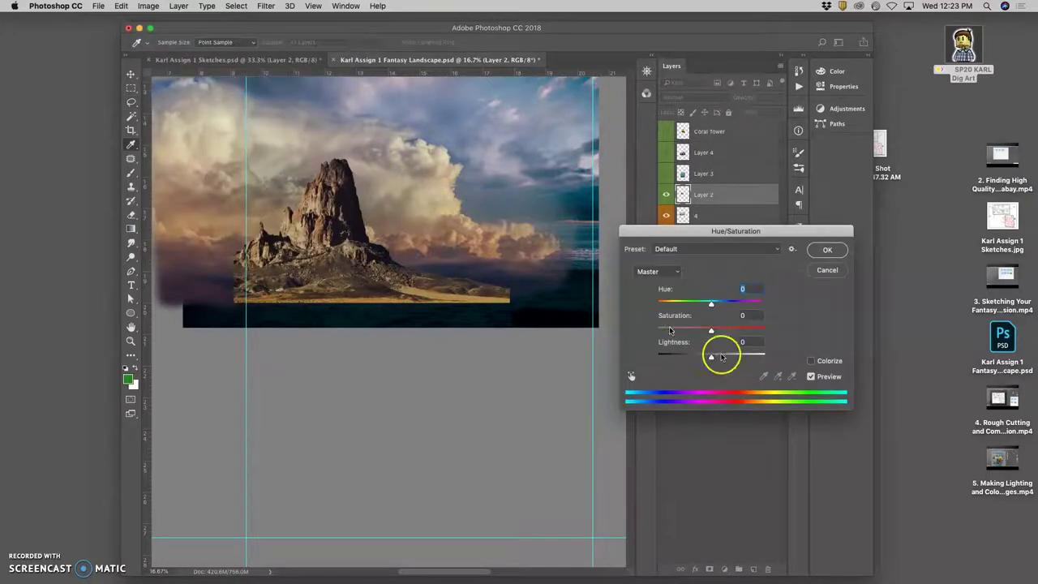
{"action": "left_click_drag", "start_coordinate": [710, 331], "coordinate": [743, 333]}
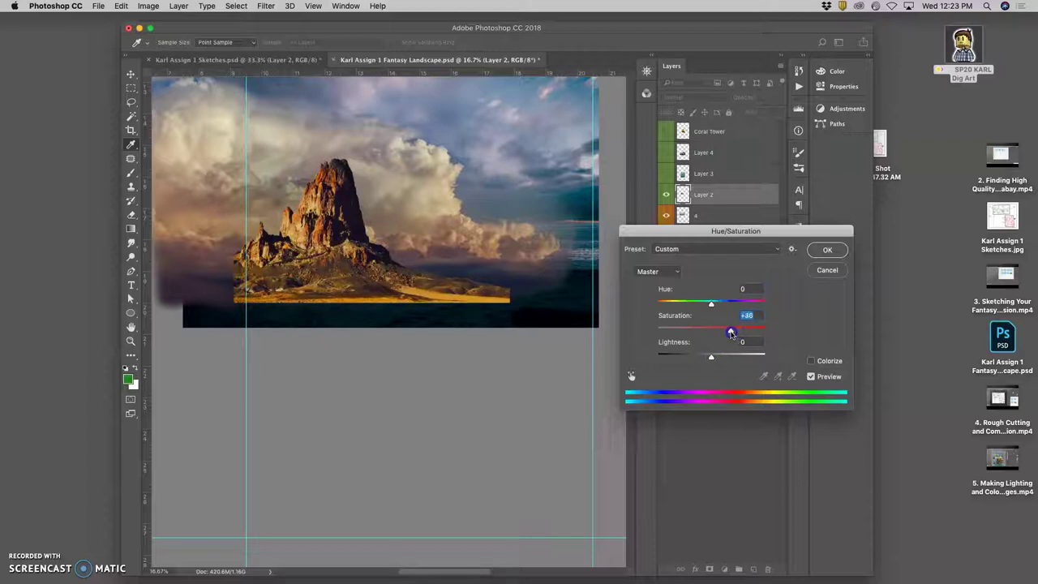
{"action": "left_click_drag", "start_coordinate": [730, 332], "coordinate": [738, 333]}
- Apply hue -2, saturation +21 and lightness -9 to the rock tower, and compare it with the unadjusted version
{"action": "left_click_drag", "start_coordinate": [711, 304], "coordinate": [691, 305]}
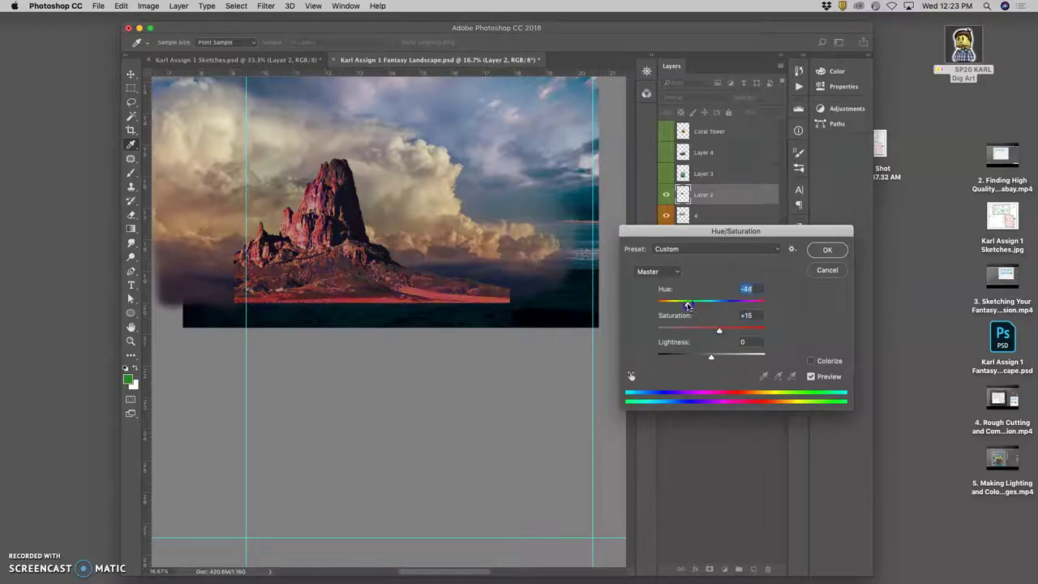
{"action": "left_click_drag", "start_coordinate": [688, 305], "coordinate": [714, 307]}
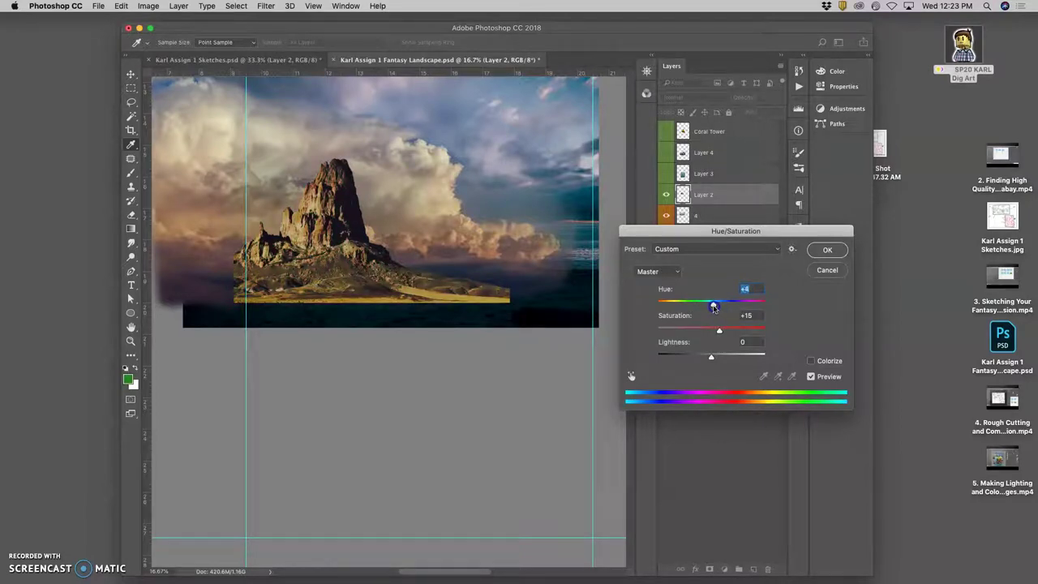
{"action": "left_click_drag", "start_coordinate": [713, 307], "coordinate": [725, 332]}
{"action": "left_click", "coordinate": [711, 356]}
{"action": "left_click_drag", "start_coordinate": [710, 357], "coordinate": [709, 357]}
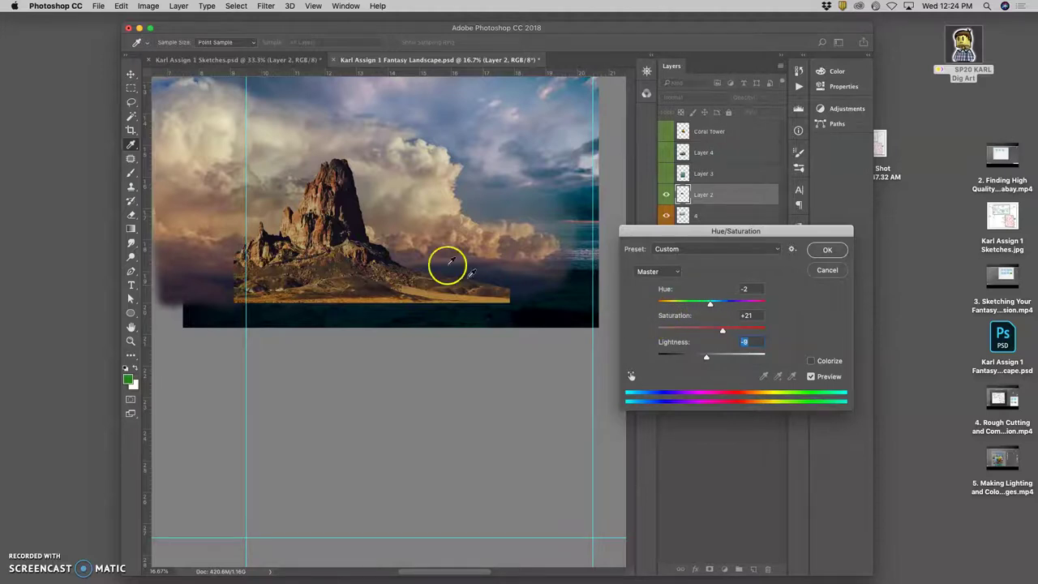
{"action": "left_click", "coordinate": [827, 250]}
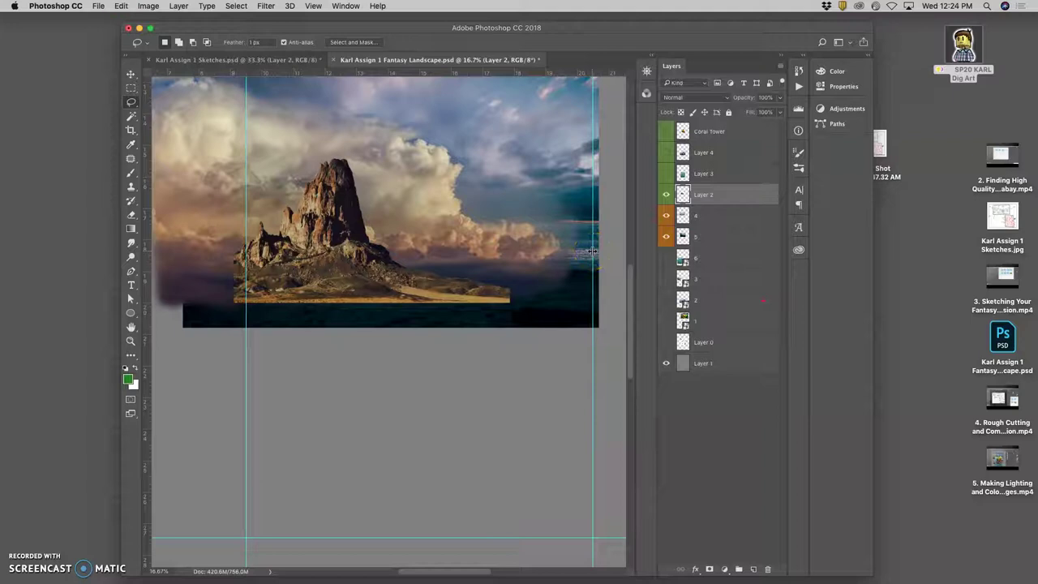
{"action": "key", "text": "super+z"}
{"action": "key", "text": "super+z"}
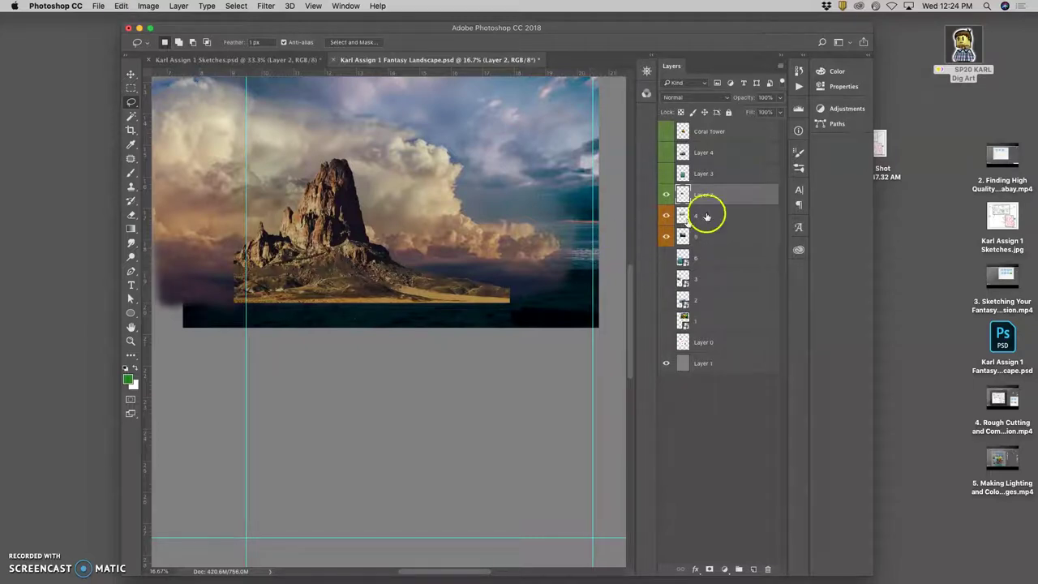
- Show the Layer 3 beach photo and save the document
{"action": "left_click", "coordinate": [667, 193]}
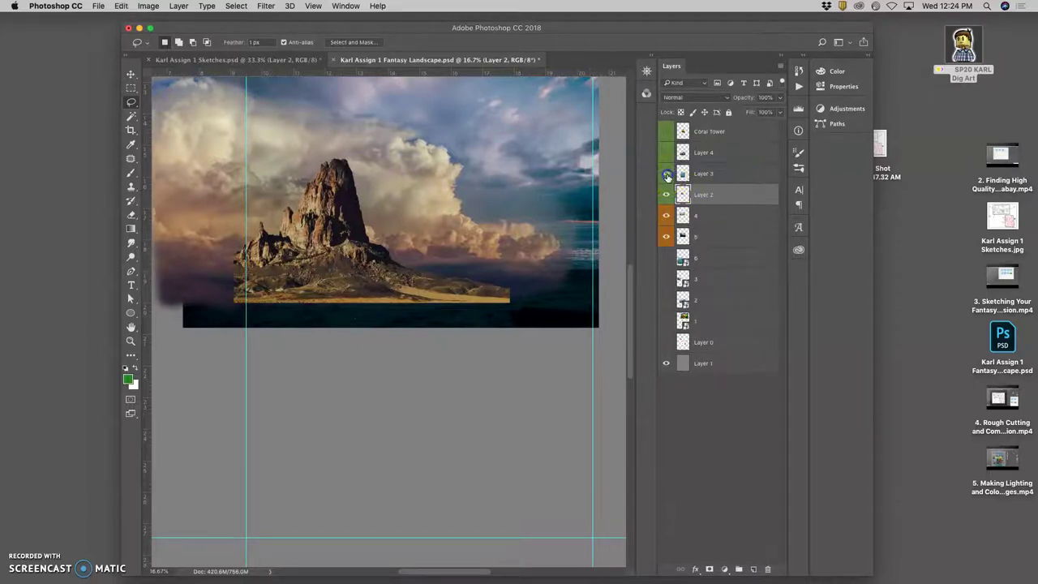
{"action": "left_click", "coordinate": [666, 175]}
{"action": "key", "text": "super+s"}
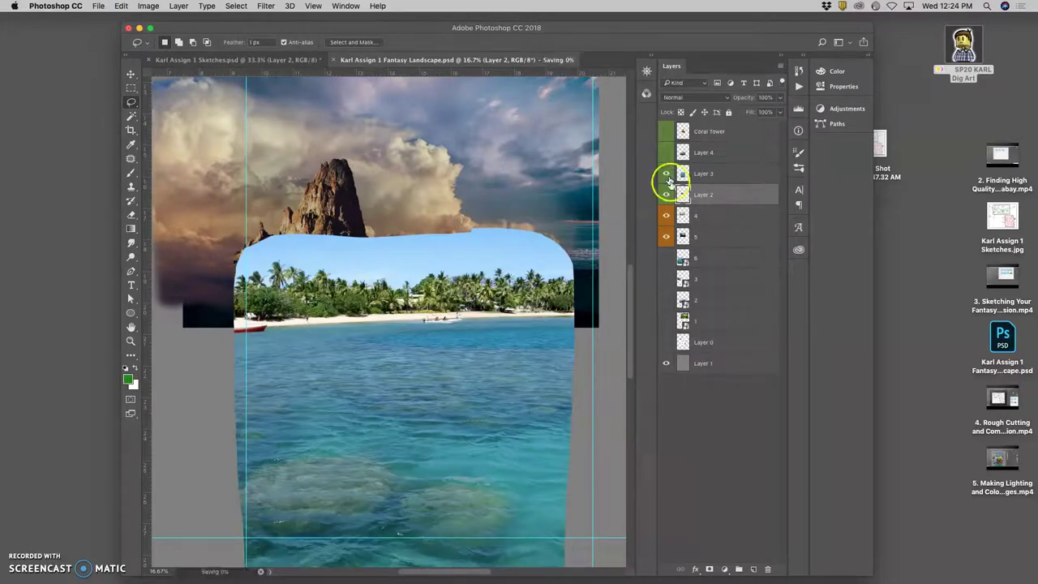
- Label Layer 2 orange and make Layer 3 the active layer, keeping it visible
{"action": "right_click", "coordinate": [667, 193]}
{"action": "left_click", "coordinate": [688, 242]}
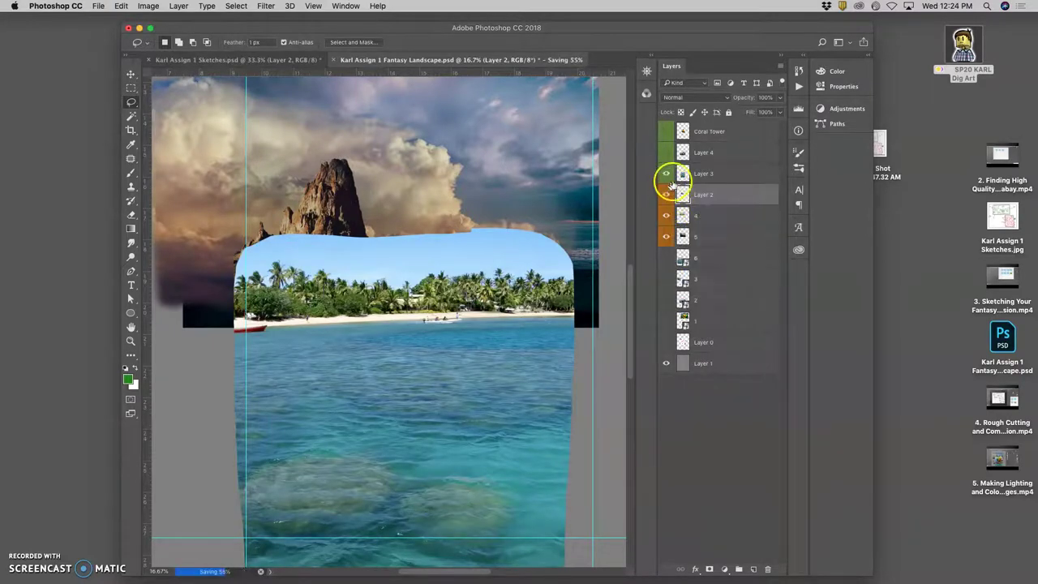
{"action": "left_click", "coordinate": [673, 173]}
{"action": "left_click", "coordinate": [667, 173]}
{"action": "left_click", "coordinate": [667, 174]}
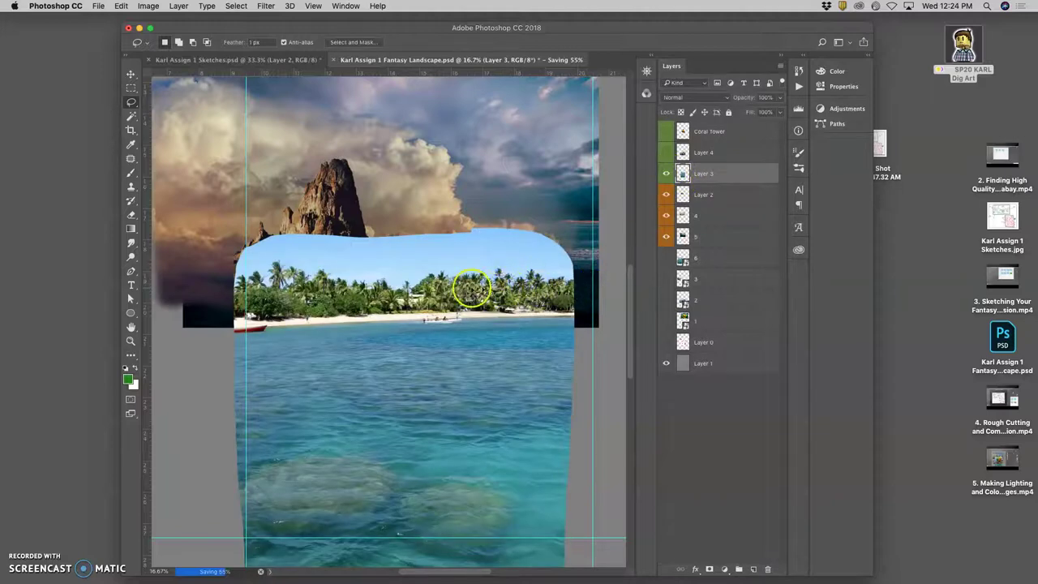
- Examine the palm-tree skyline and sky edge of the Layer 3 beach photo, up close and within the composite
{"action": "key", "text": "super+plus"}
{"action": "key", "text": "super+plus"}
{"action": "key", "text": "super+plus"}
{"action": "key", "text": "super+plus"}
{"action": "key", "text": "super+plus"}
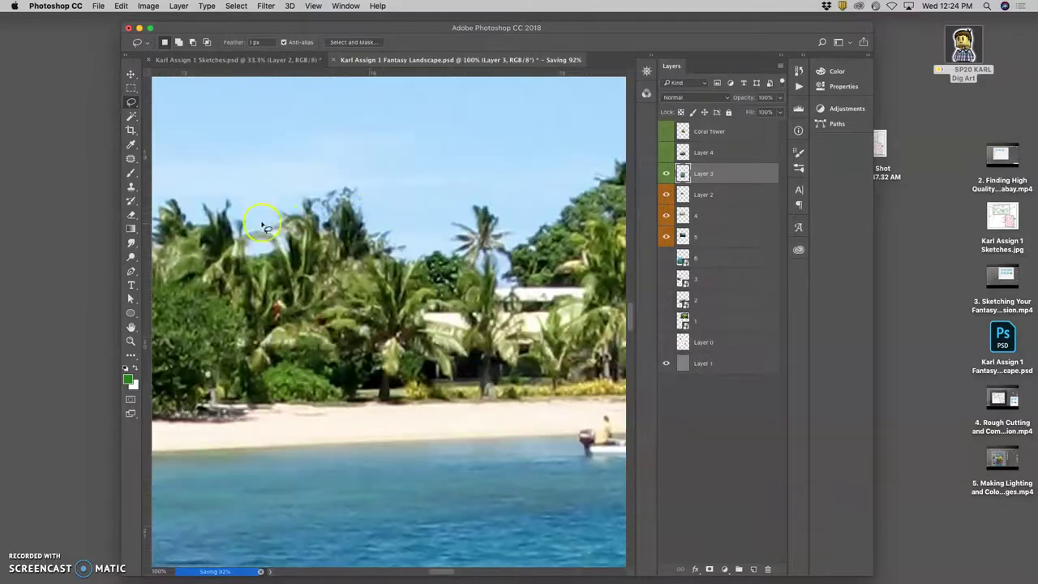
{"action": "scroll", "coordinate": [307, 223], "scroll_direction": "left", "scroll_amount": 4}
{"action": "scroll", "coordinate": [310, 223], "scroll_direction": "left", "scroll_amount": 8}
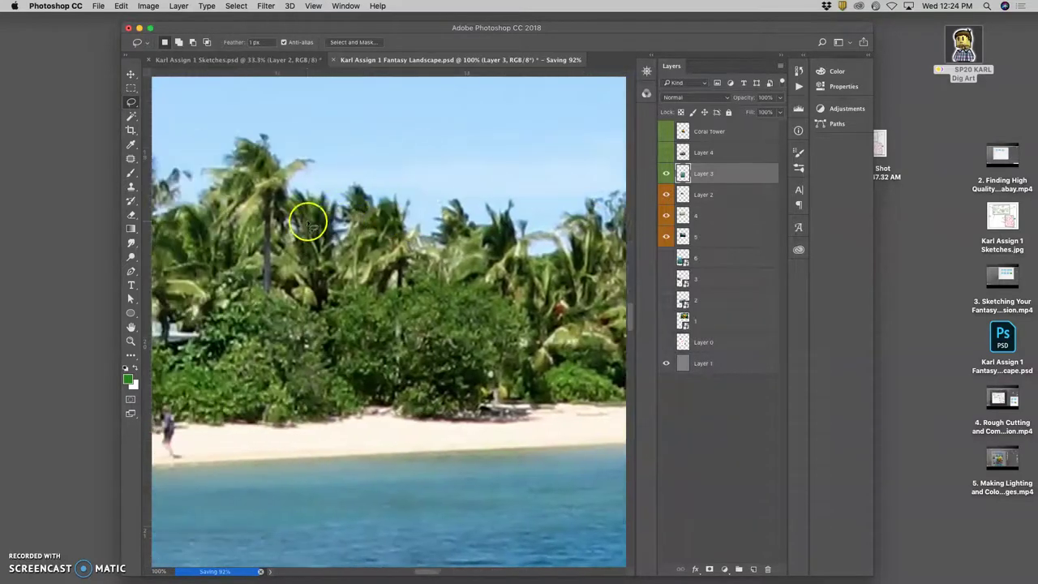
{"action": "scroll", "coordinate": [309, 223], "scroll_direction": "up", "scroll_amount": 6}
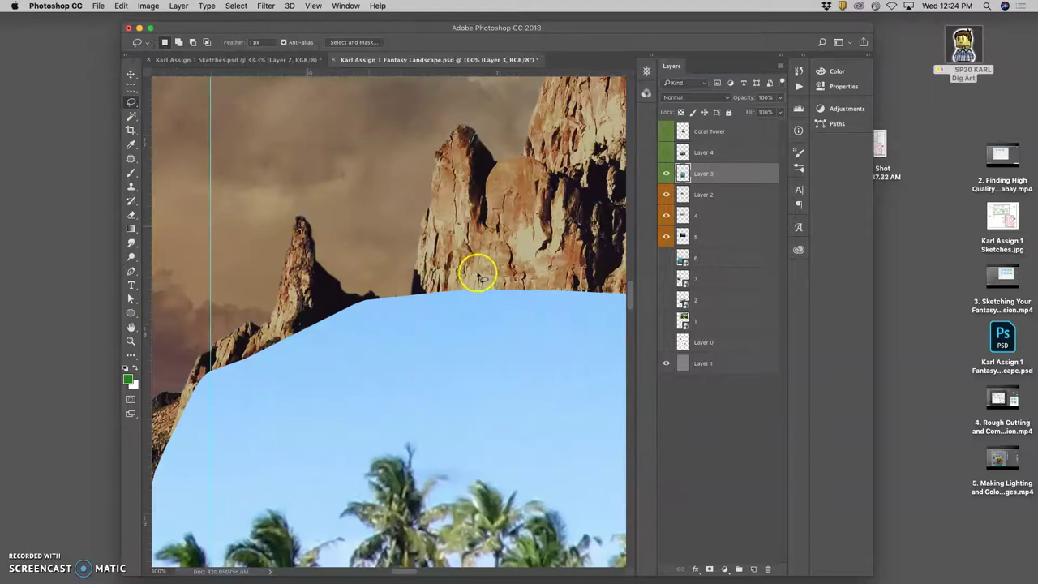
{"action": "scroll", "coordinate": [475, 271], "scroll_direction": "down", "scroll_amount": 3}
{"action": "key", "text": "super+minus"}
{"action": "key", "text": "super+minus"}
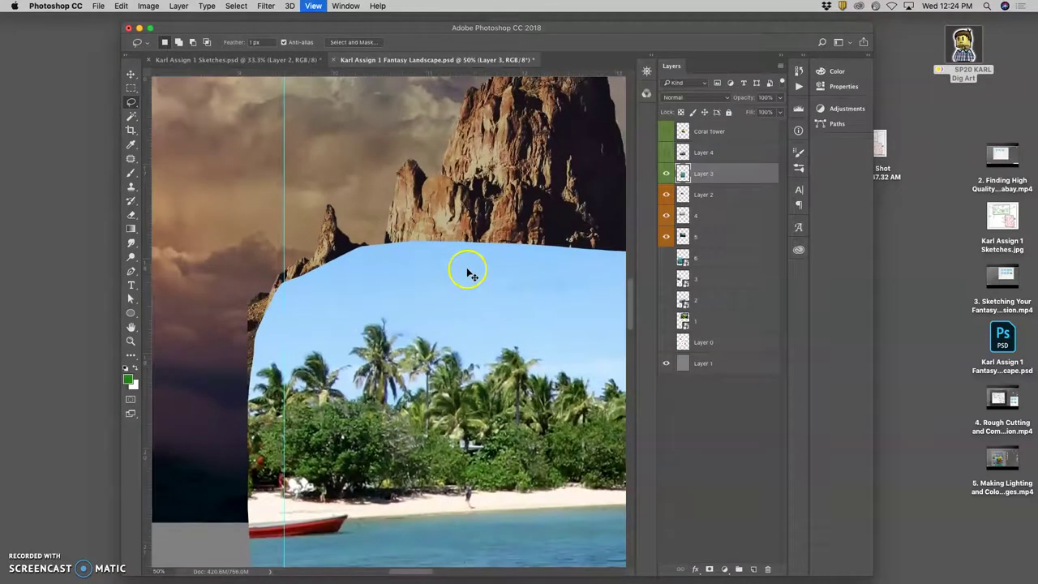
{"action": "key", "text": "super+minus"}
{"action": "key", "text": "super+minus"}
{"action": "key", "text": "super+minus"}
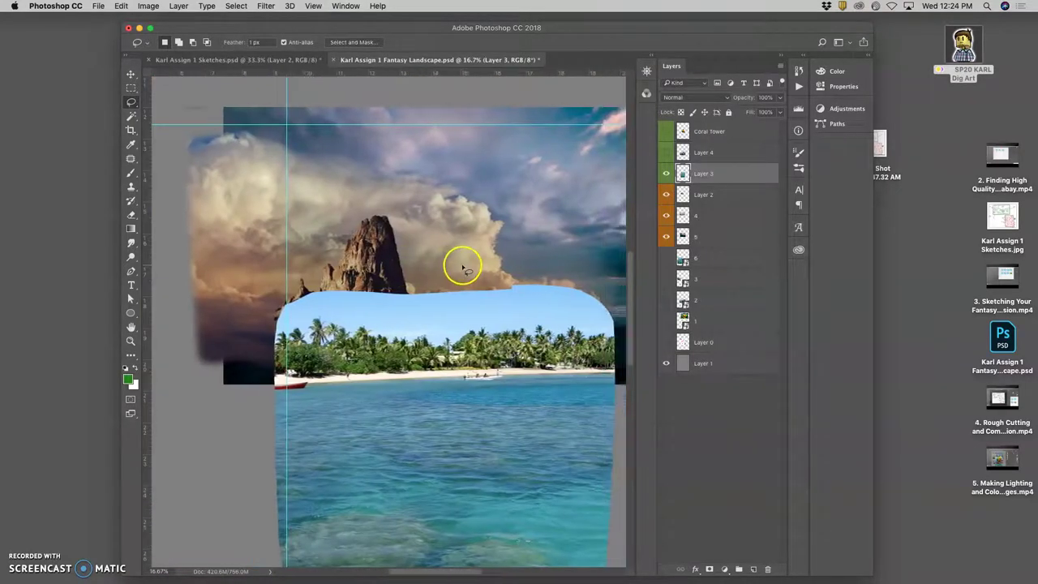
- Select the blue sky of Layer 3 with the Magic Wand at tolerance 32, with Contiguous turned off
{"action": "left_click", "coordinate": [130, 116]}
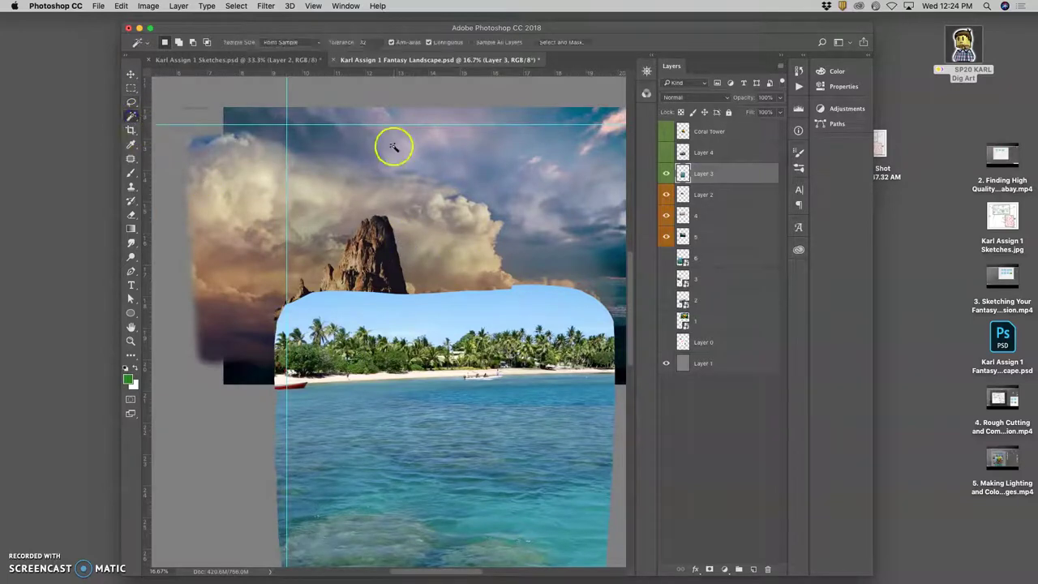
{"action": "key", "text": "super+plus"}
{"action": "key", "text": "super+plus"}
{"action": "key", "text": "super+plus"}
{"action": "key", "text": "super+plus"}
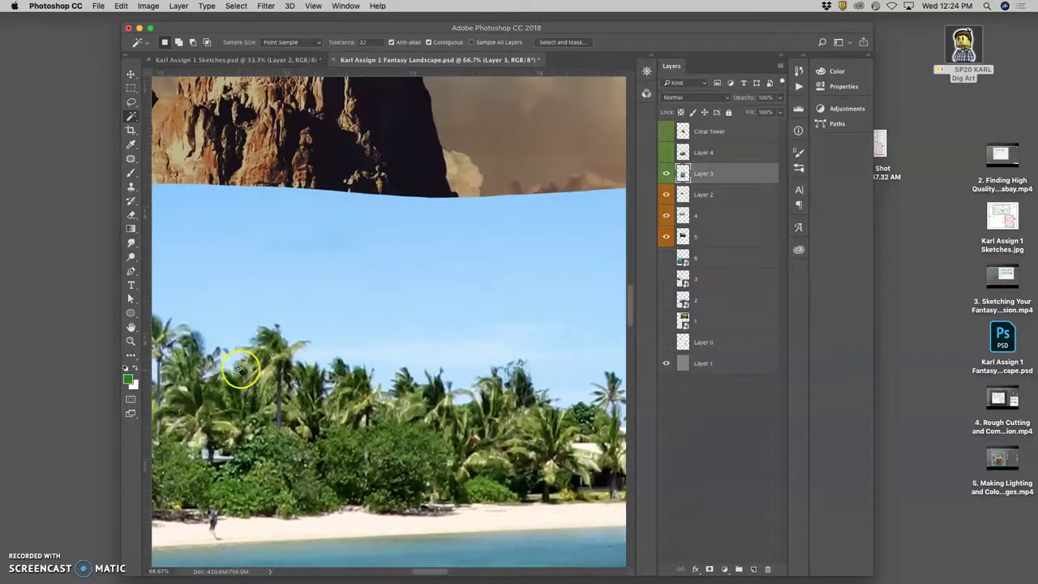
{"action": "key", "text": "super+minus"}
{"action": "key", "text": "super+minus"}
{"action": "key", "text": "super+minus"}
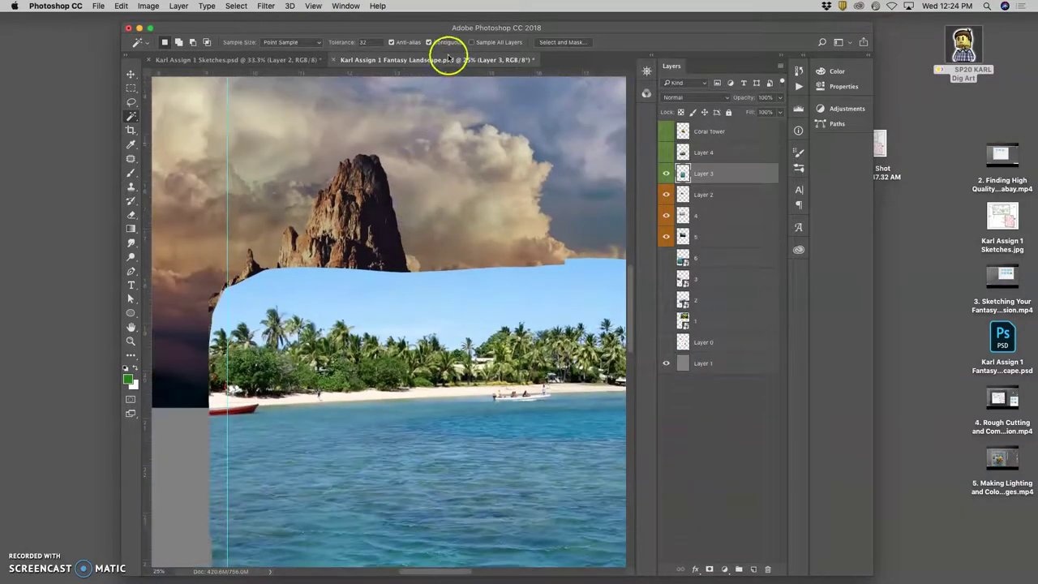
{"action": "left_click", "coordinate": [429, 42]}
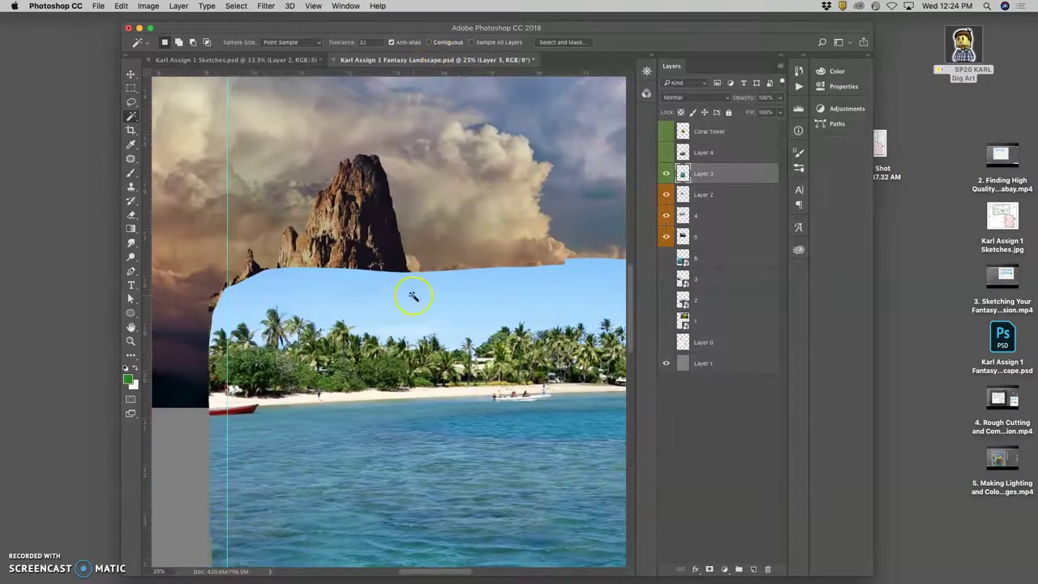
{"action": "left_click", "coordinate": [413, 296]}
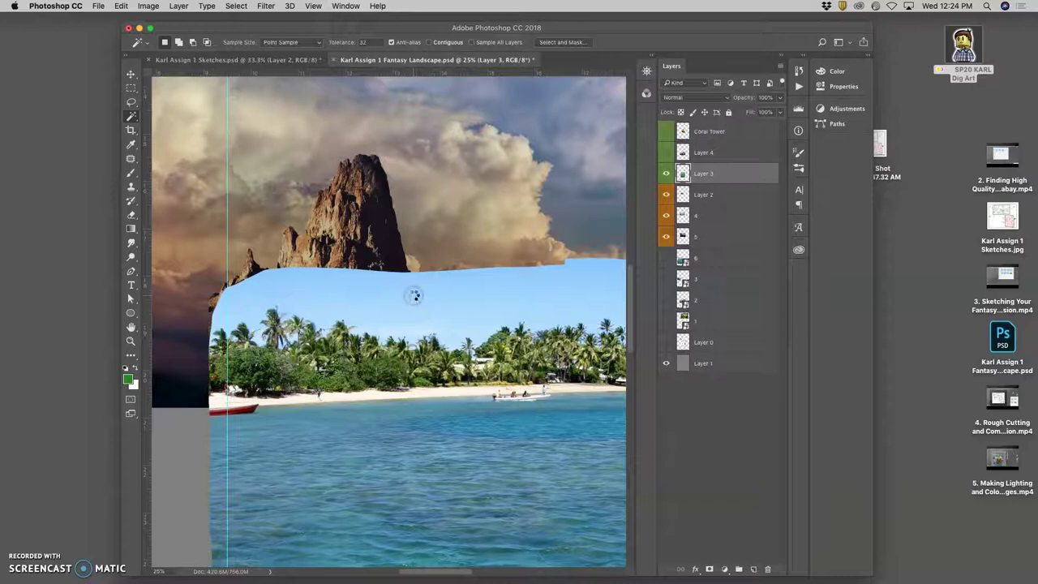
{"action": "left_click", "coordinate": [416, 290]}
- Add the unselected pale sky patches above the palm trees to the Layer 3 sky selection
{"action": "scroll", "coordinate": [454, 300], "scroll_direction": "right", "scroll_amount": 2}
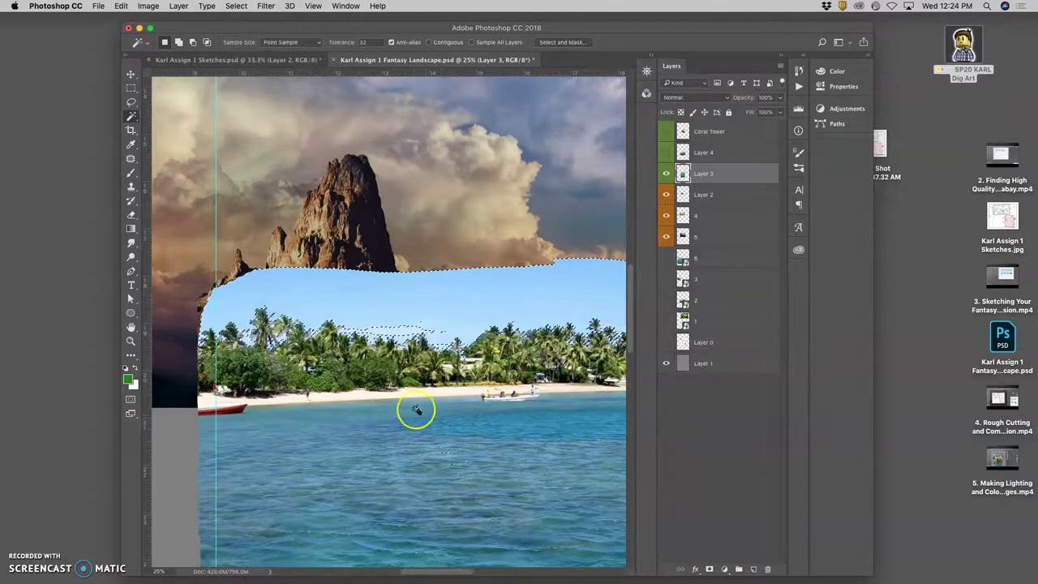
{"action": "key", "text": "super+equal"}
{"action": "key", "text": "super+equal"}
{"action": "key", "text": "super+equal"}
{"action": "key", "text": "super+equal"}
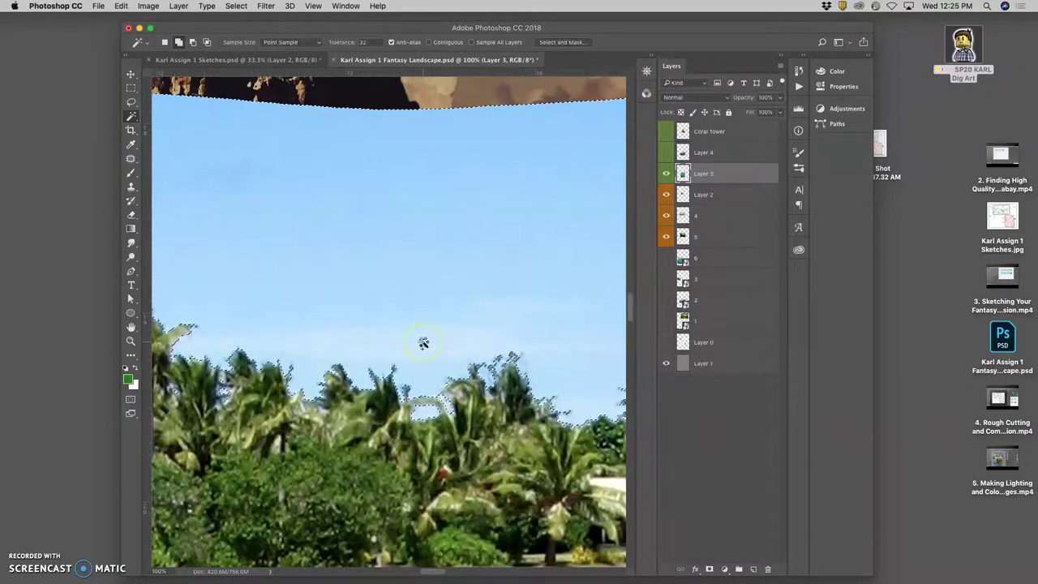
- Examine the sky selection along the palm tops, boat, beach and water of Layer 3 for stray selected areas
{"action": "scroll", "coordinate": [324, 399], "scroll_direction": "left", "scroll_amount": 2}
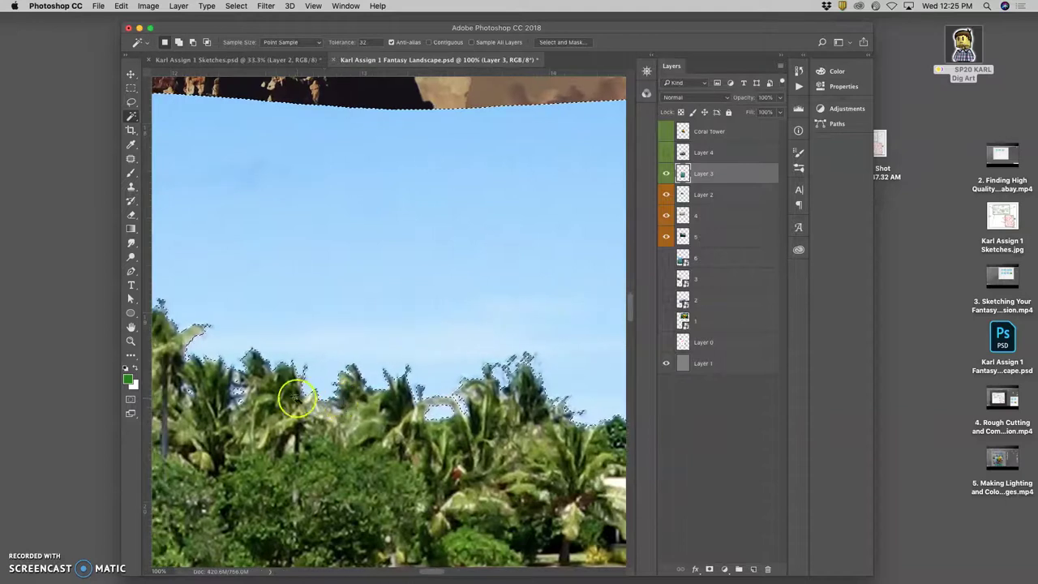
{"action": "scroll", "coordinate": [241, 396], "scroll_direction": "left", "scroll_amount": 4}
{"action": "scroll", "coordinate": [262, 377], "scroll_direction": "left", "scroll_amount": 8}
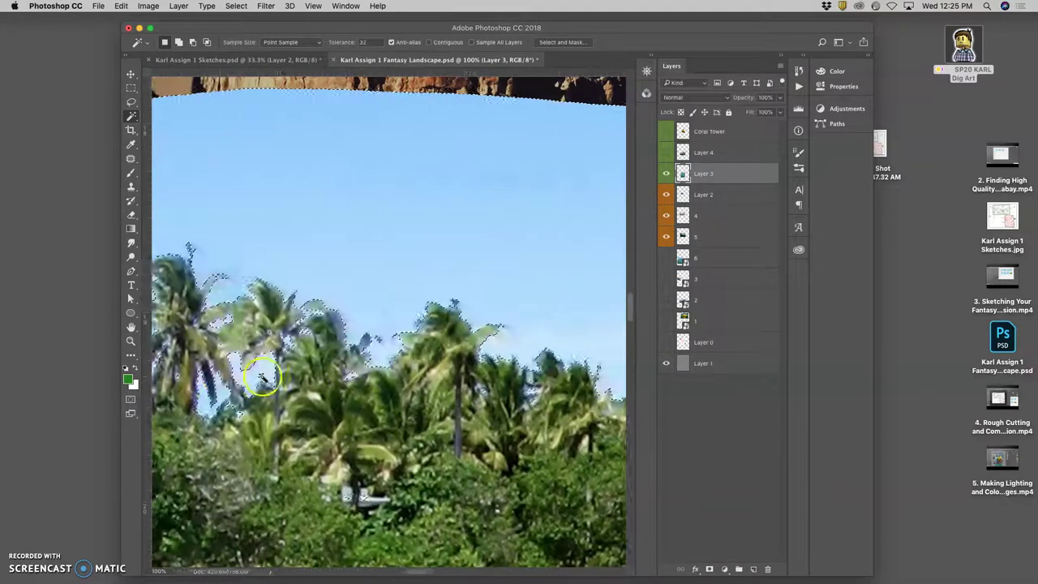
{"action": "scroll", "coordinate": [268, 362], "scroll_direction": "left", "scroll_amount": 6}
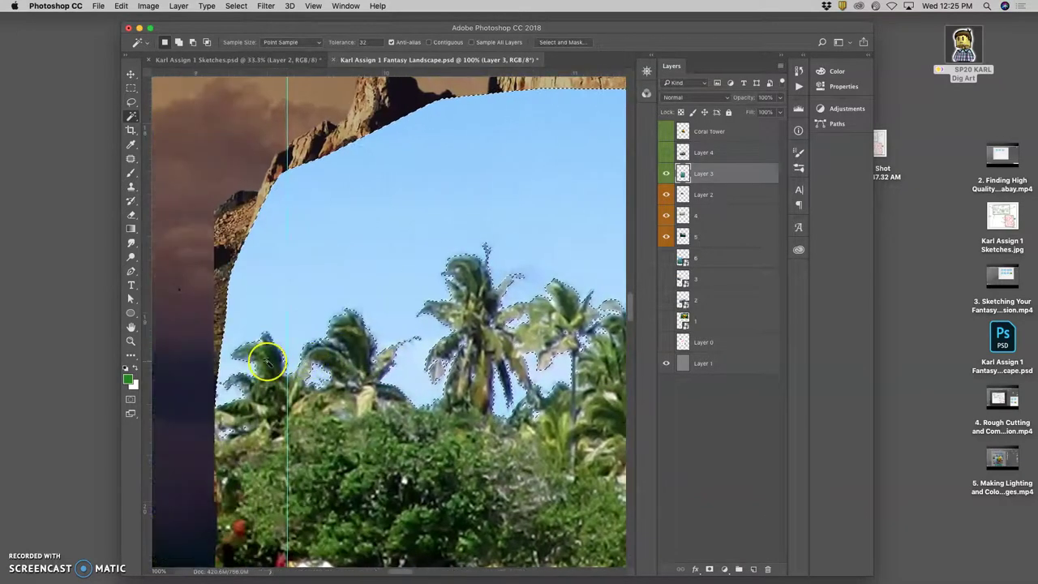
{"action": "scroll", "coordinate": [318, 364], "scroll_direction": "down", "scroll_amount": 15}
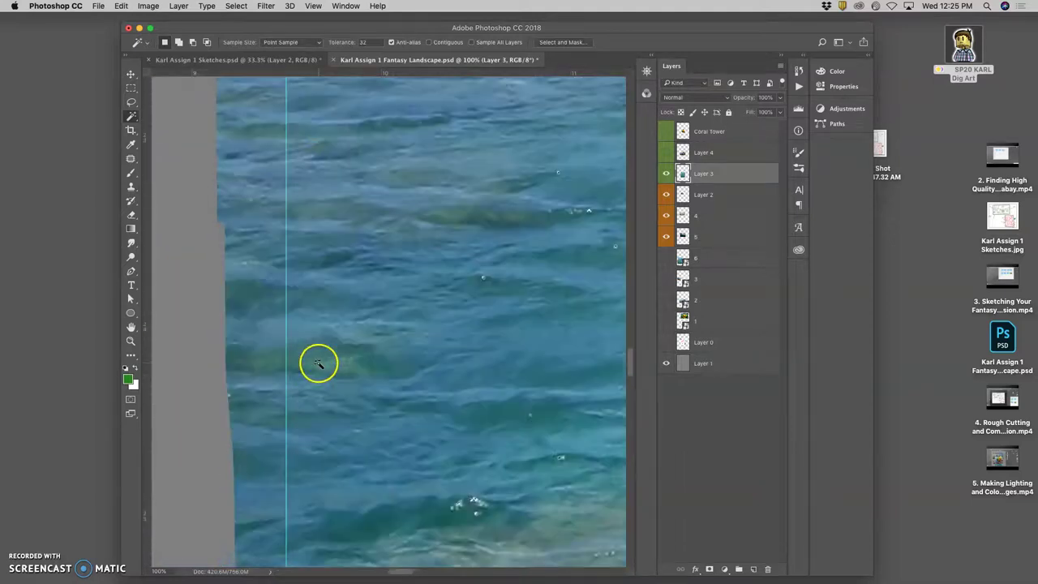
{"action": "scroll", "coordinate": [412, 379], "scroll_direction": "right", "scroll_amount": 6}
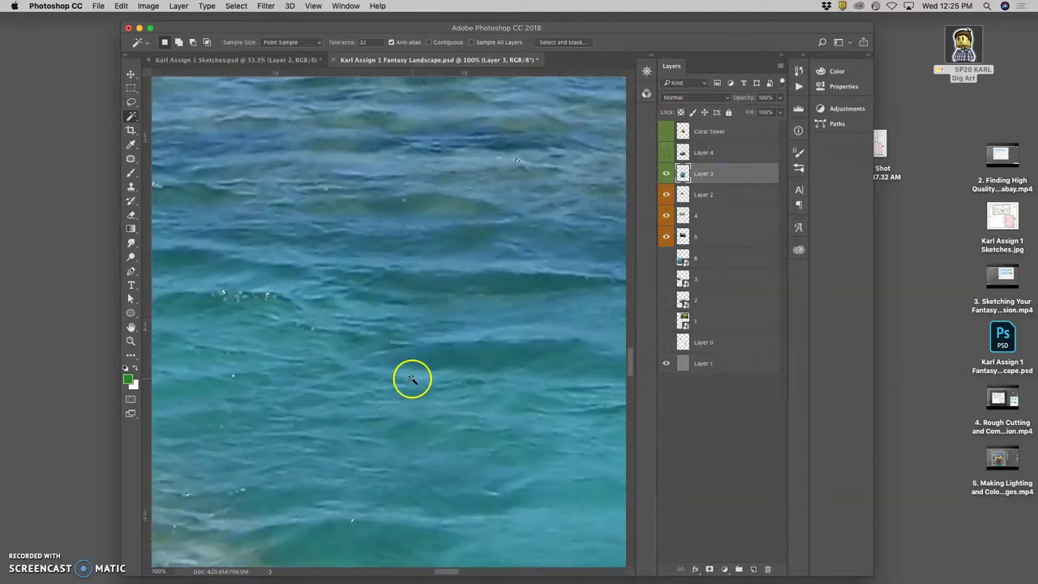
{"action": "scroll", "coordinate": [343, 285], "scroll_direction": "up", "scroll_amount": 15}
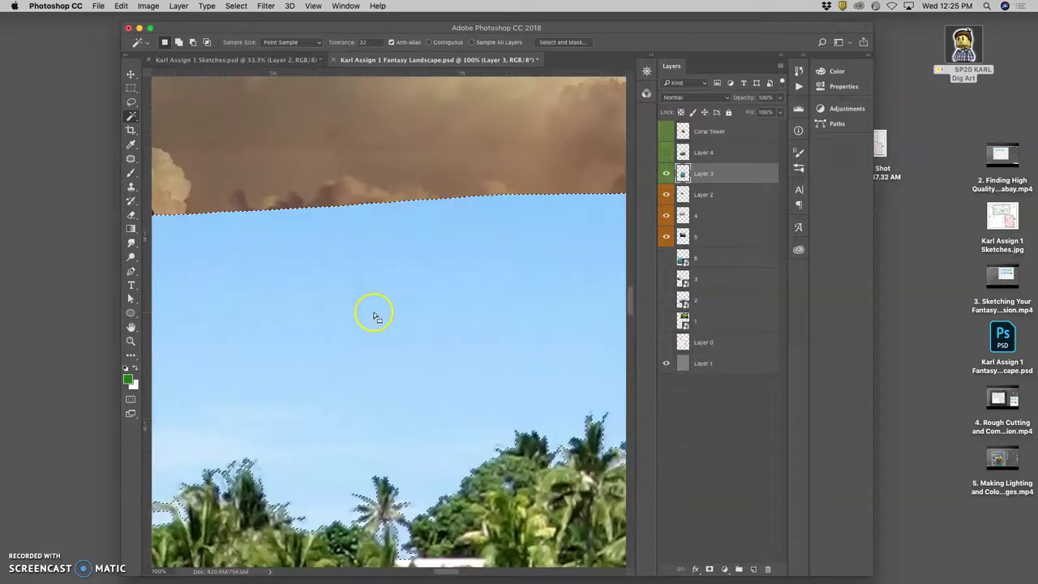
{"action": "scroll", "coordinate": [371, 309], "scroll_direction": "down", "scroll_amount": 5}
{"action": "scroll", "coordinate": [519, 402], "scroll_direction": "right", "scroll_amount": 6}
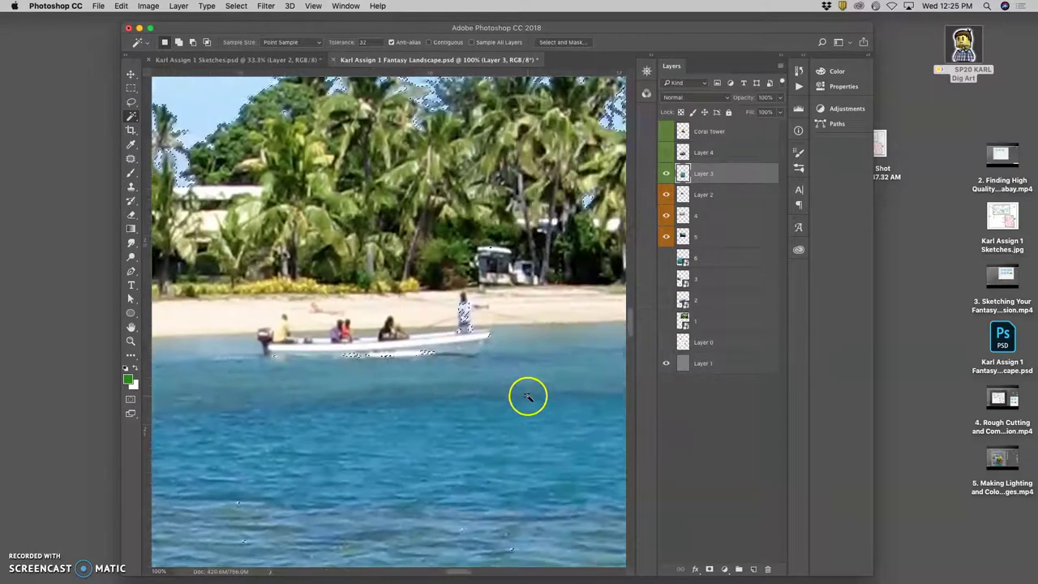
{"action": "scroll", "coordinate": [528, 398], "scroll_direction": "up", "scroll_amount": 3}
{"action": "scroll", "coordinate": [506, 365], "scroll_direction": "right", "scroll_amount": 6}
{"action": "scroll", "coordinate": [499, 365], "scroll_direction": "left", "scroll_amount": 2}
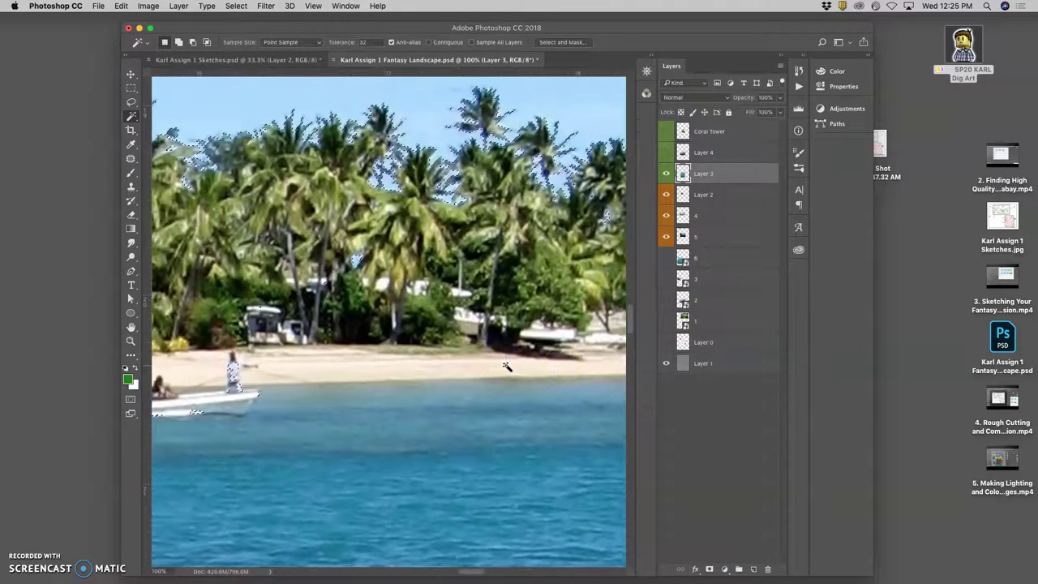
{"action": "scroll", "coordinate": [524, 338], "scroll_direction": "right", "scroll_amount": 8}
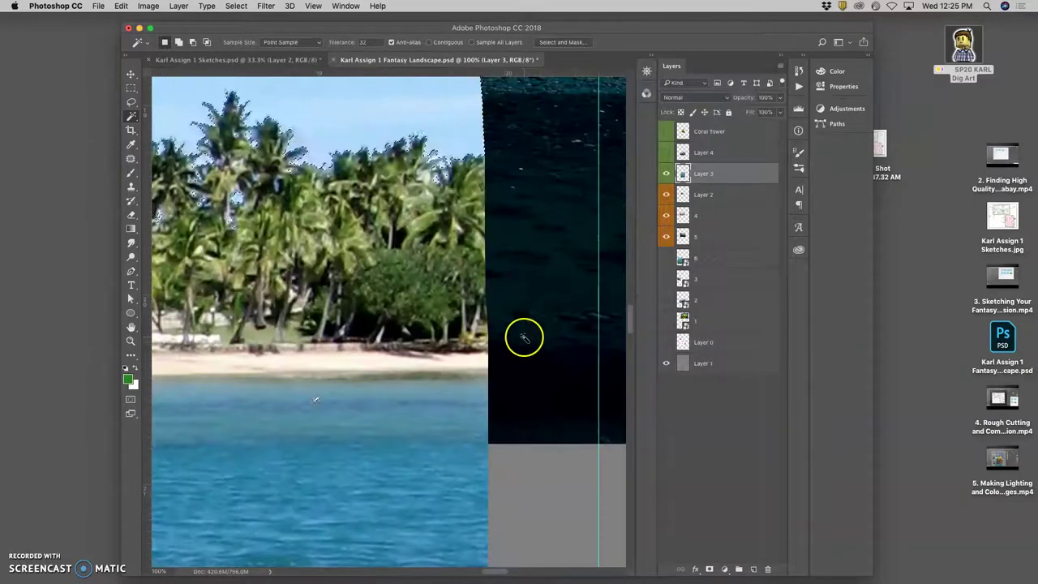
{"action": "scroll", "coordinate": [524, 338], "scroll_direction": "left", "scroll_amount": 6}
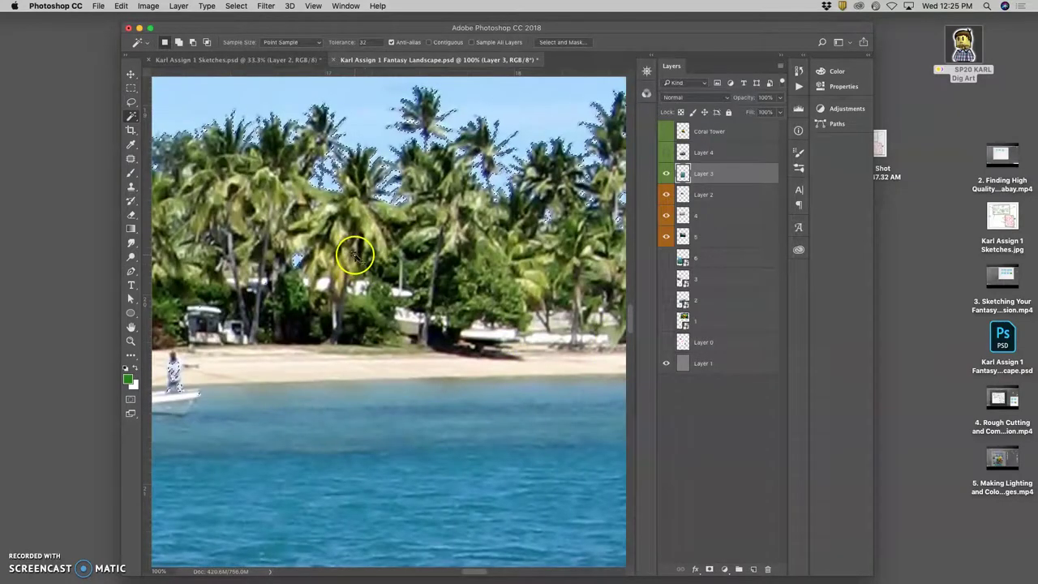
- Set up the Eraser with a 198 px brush at 84% hardness for erasing the selected sky on Layer 3
{"action": "key", "text": "super+minus"}
{"action": "key", "text": "super+minus"}
{"action": "key", "text": "super+minus"}
{"action": "key", "text": "super+minus"}
{"action": "key", "text": "super+minus"}
{"action": "key", "text": "super+minus"}
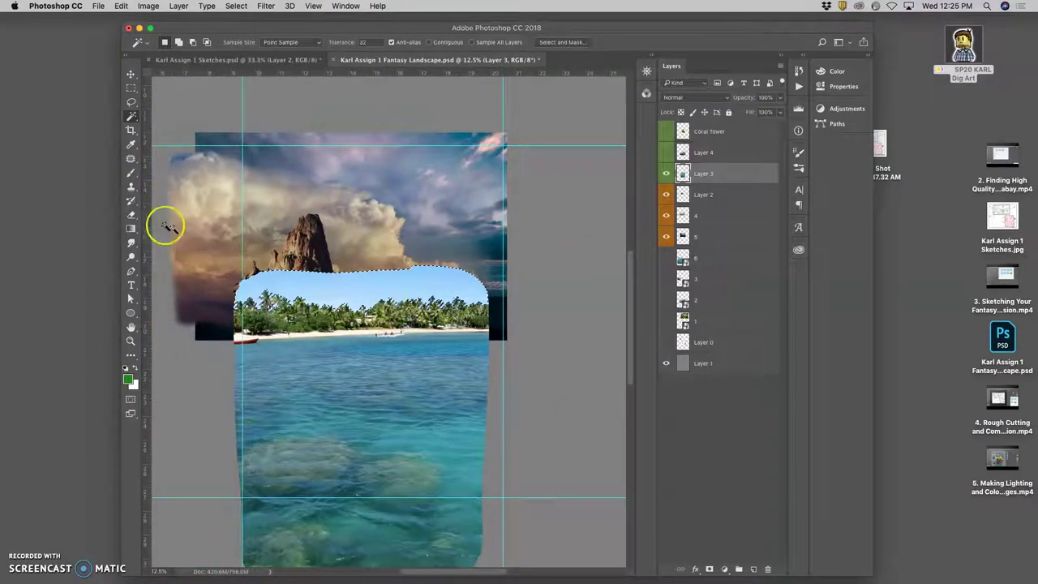
{"action": "left_click", "coordinate": [129, 215]}
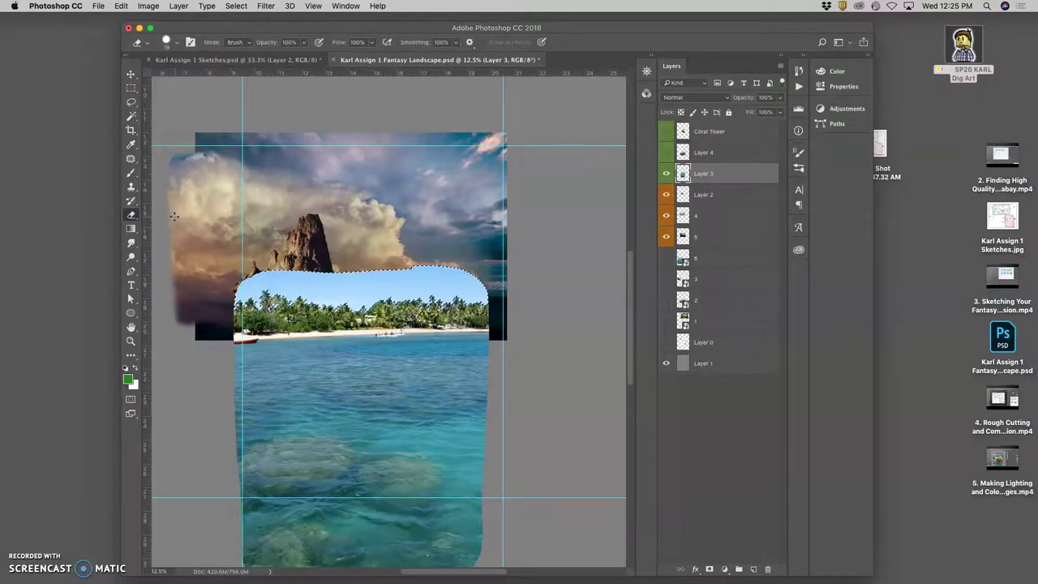
{"action": "key", "text": "super+plus"}
{"action": "key", "text": "super+plus"}
{"action": "key", "text": "super+plus"}
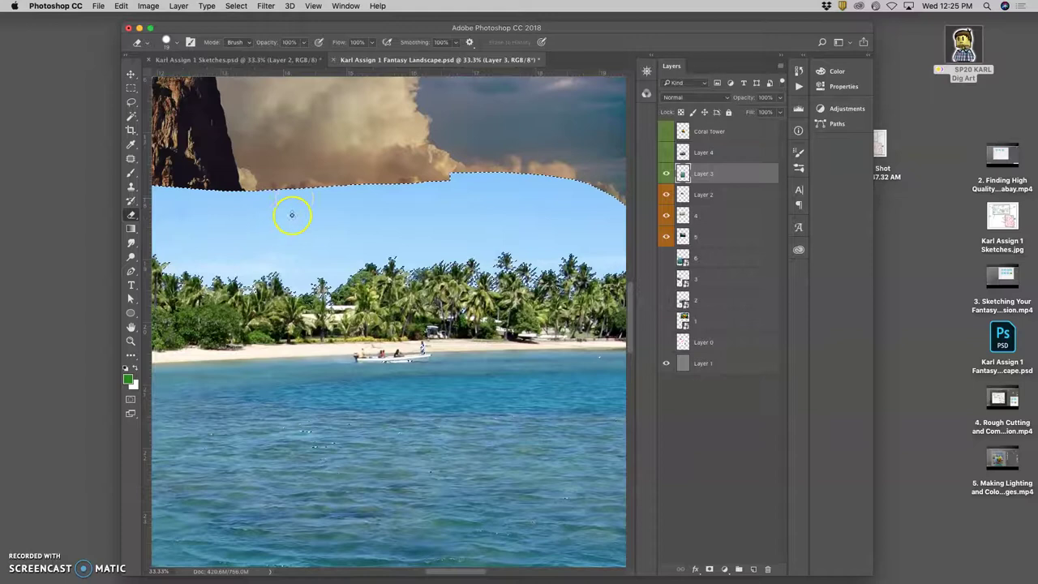
{"action": "left_click", "coordinate": [172, 43]}
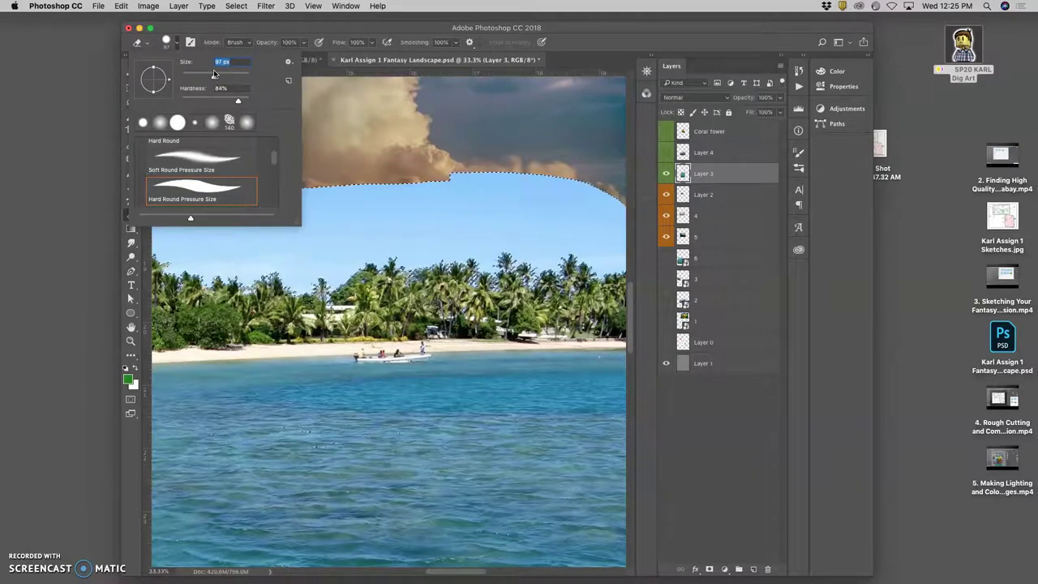
{"action": "left_click_drag", "start_coordinate": [214, 74], "coordinate": [232, 76]}
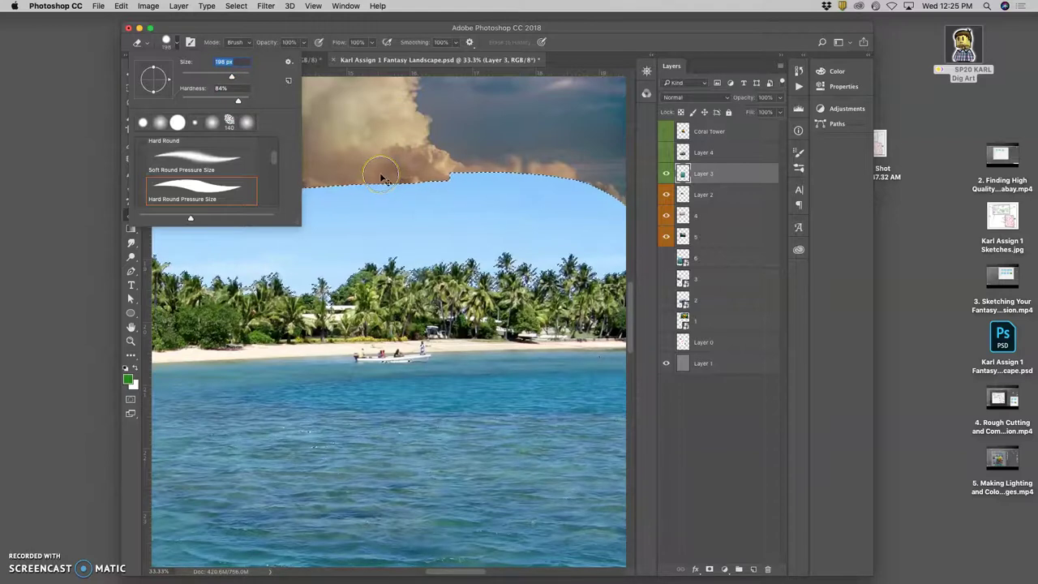
{"action": "left_click", "coordinate": [379, 200]}
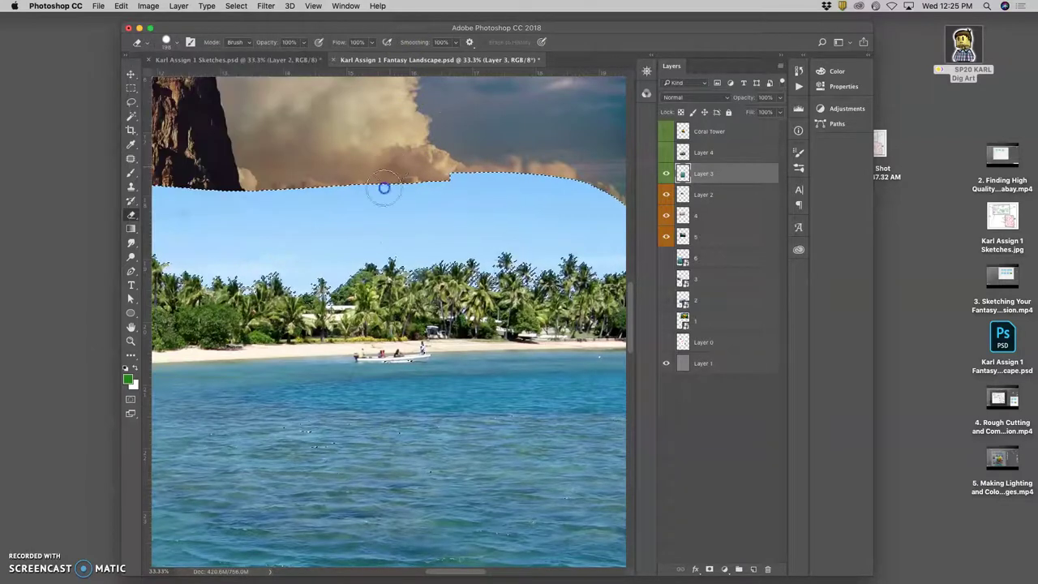